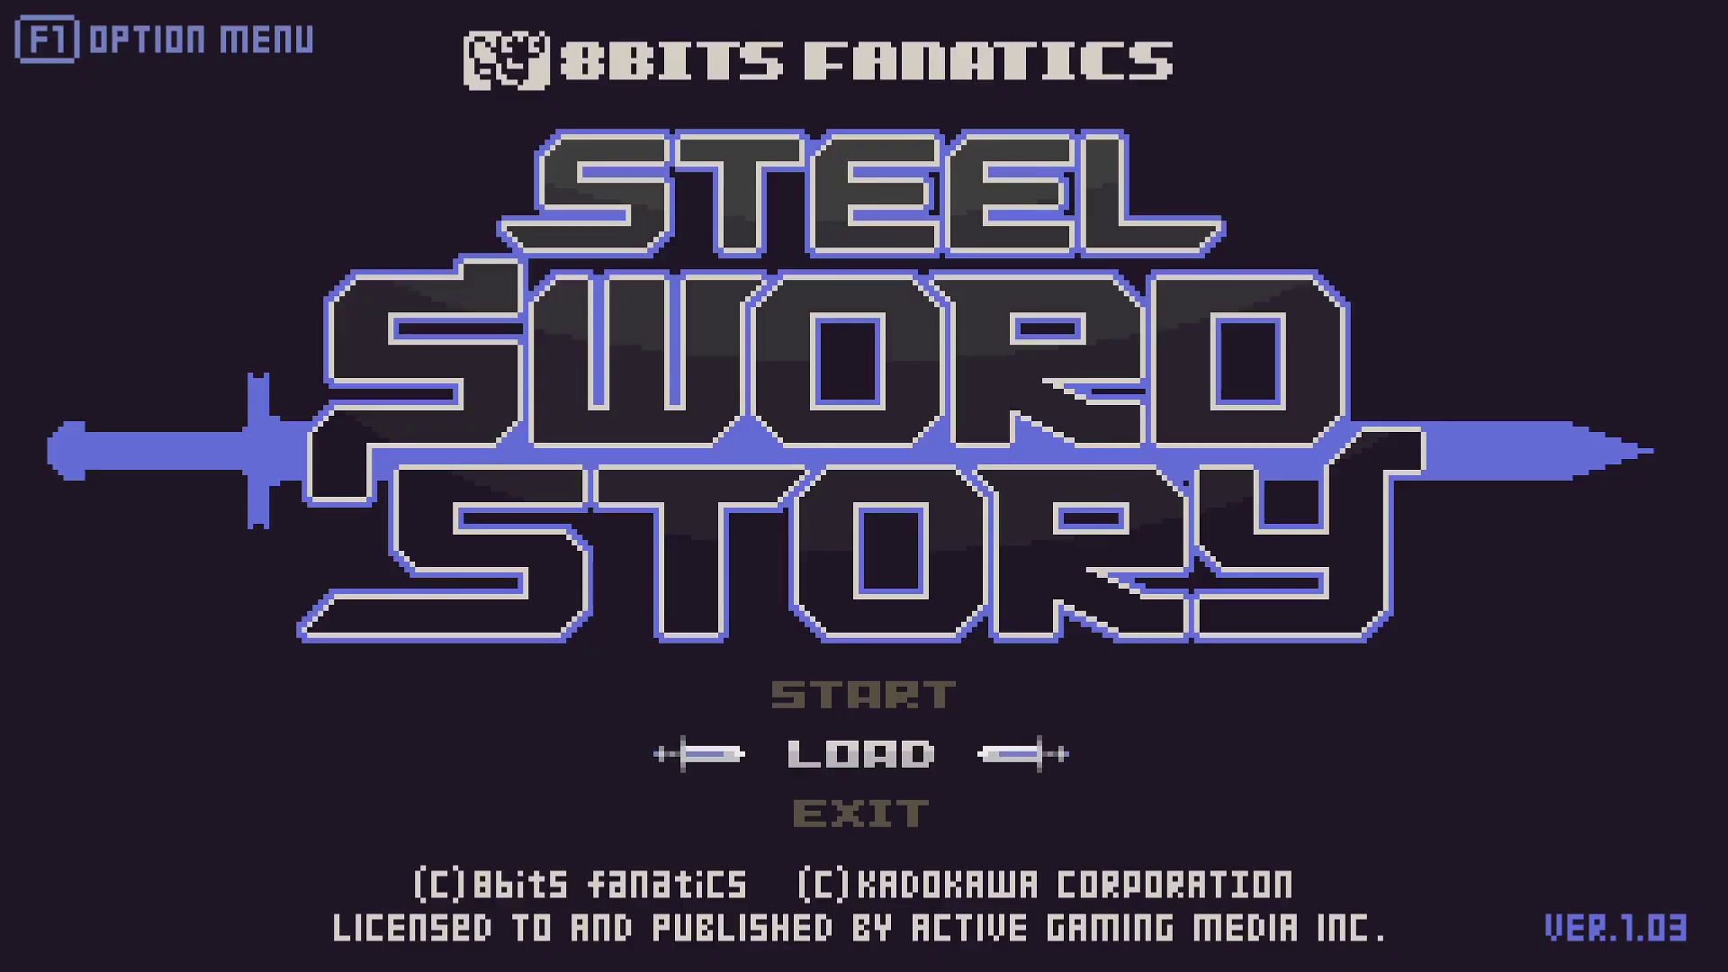
key("Up")
key("Down")
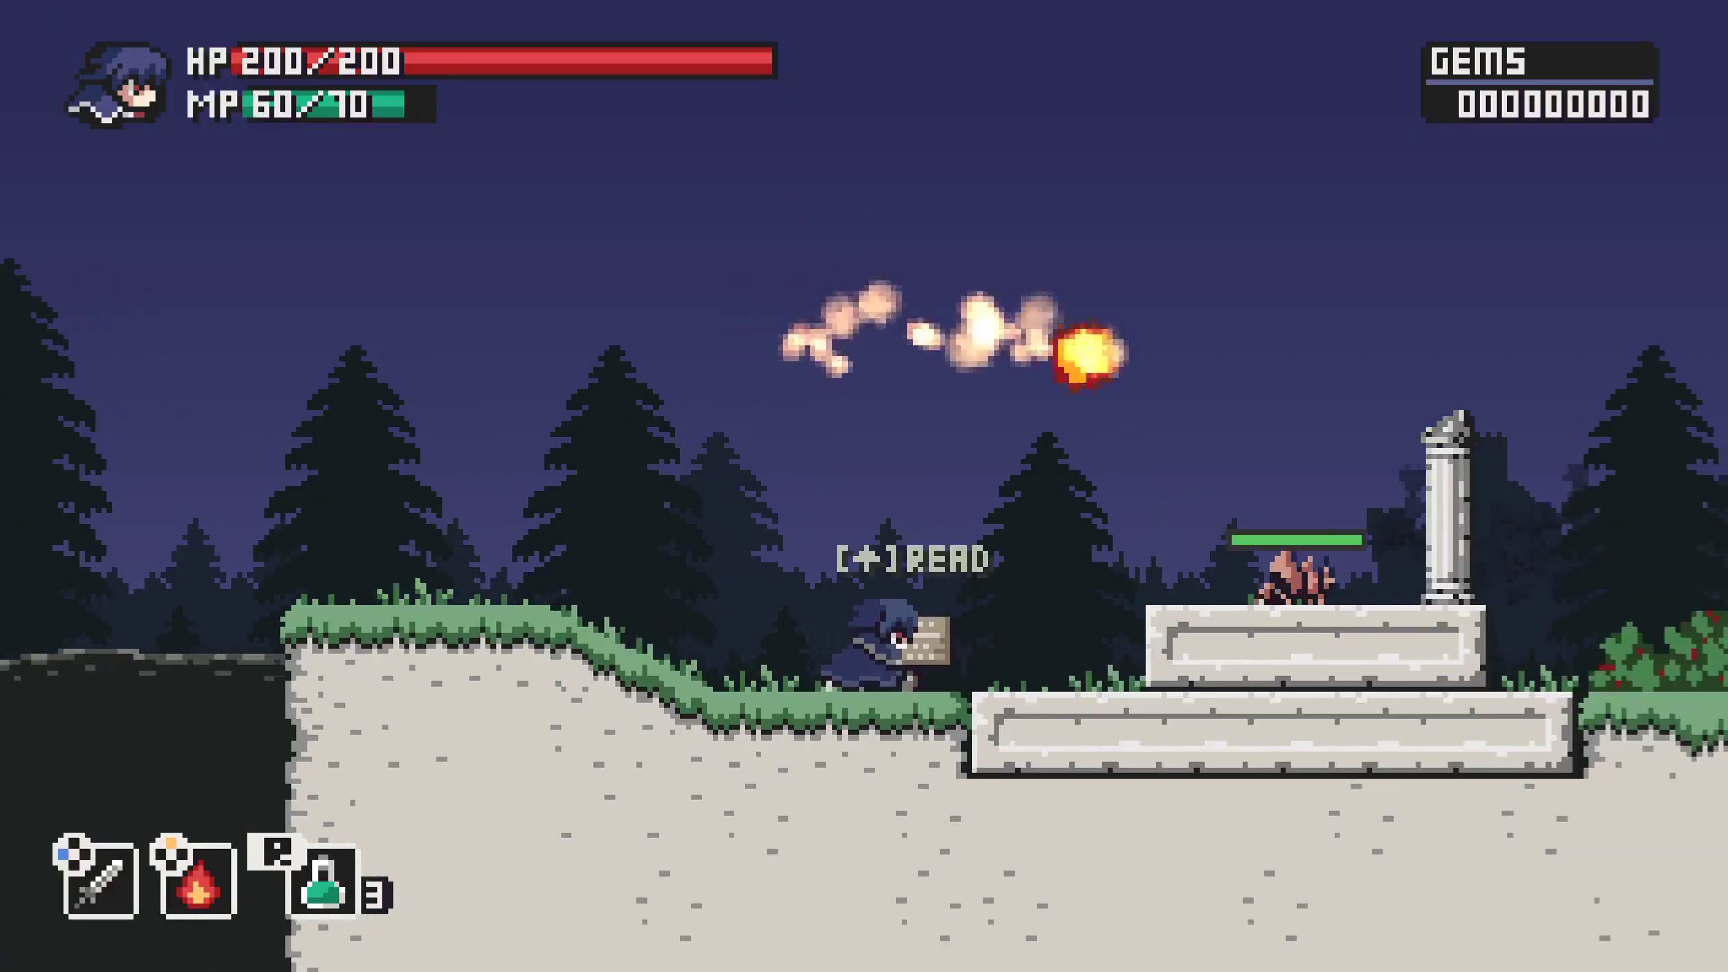
key("Right")
key("z")
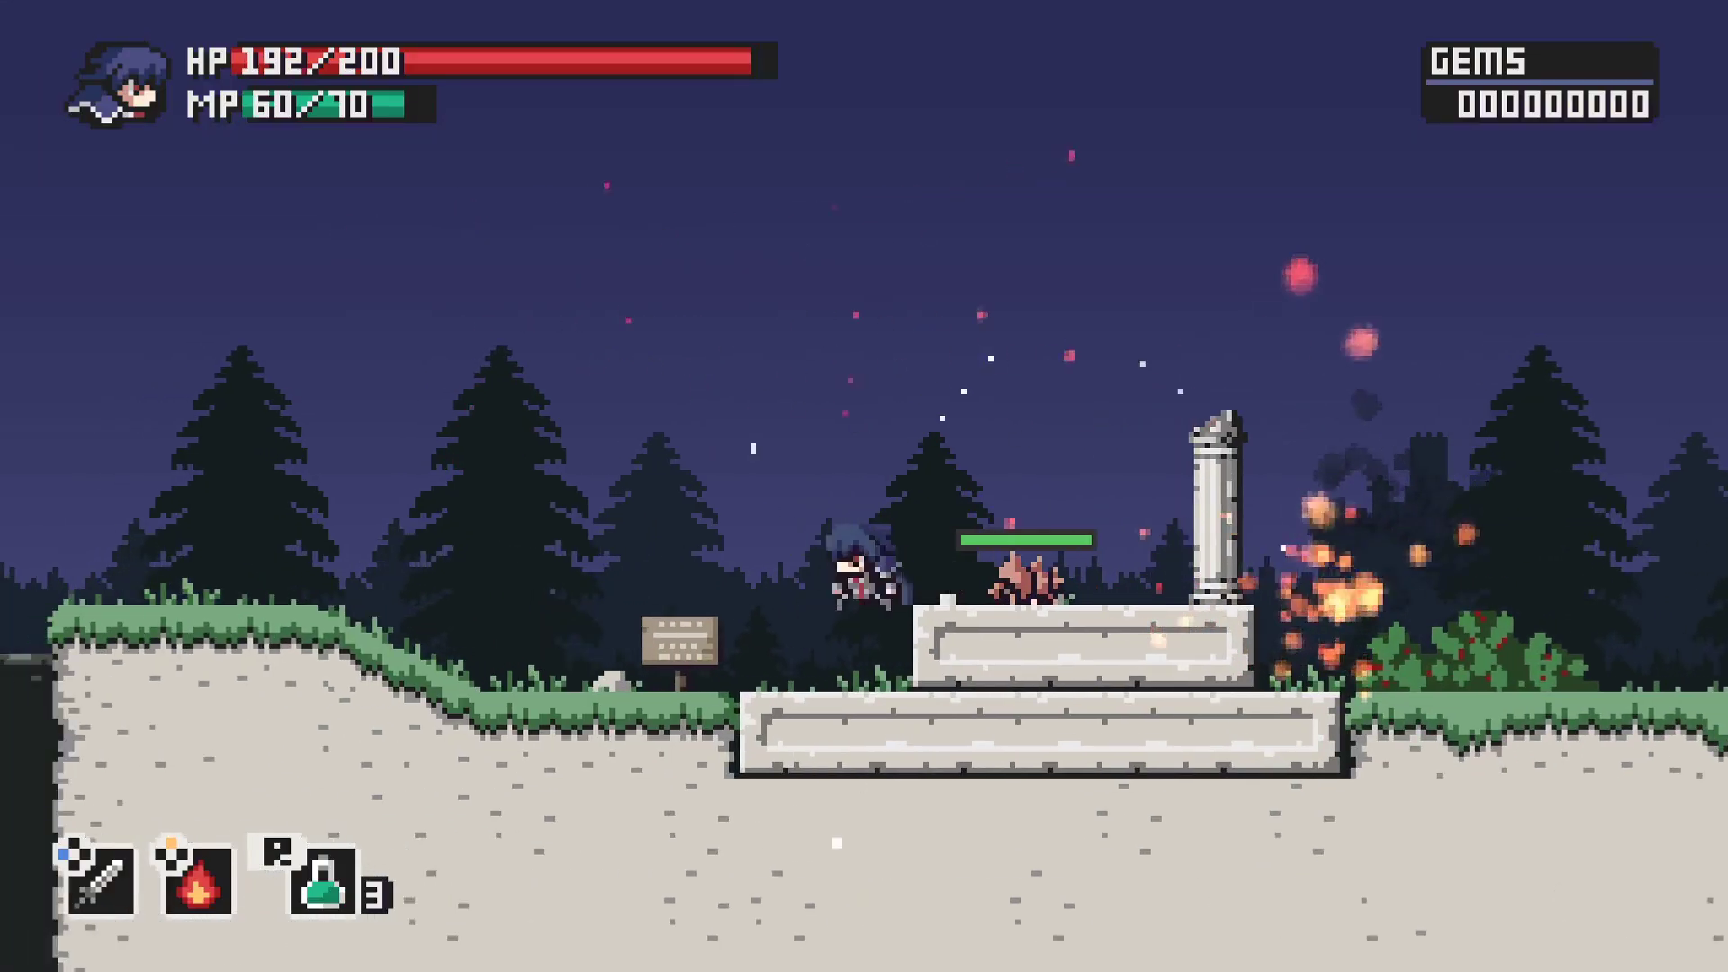
key("Escape")
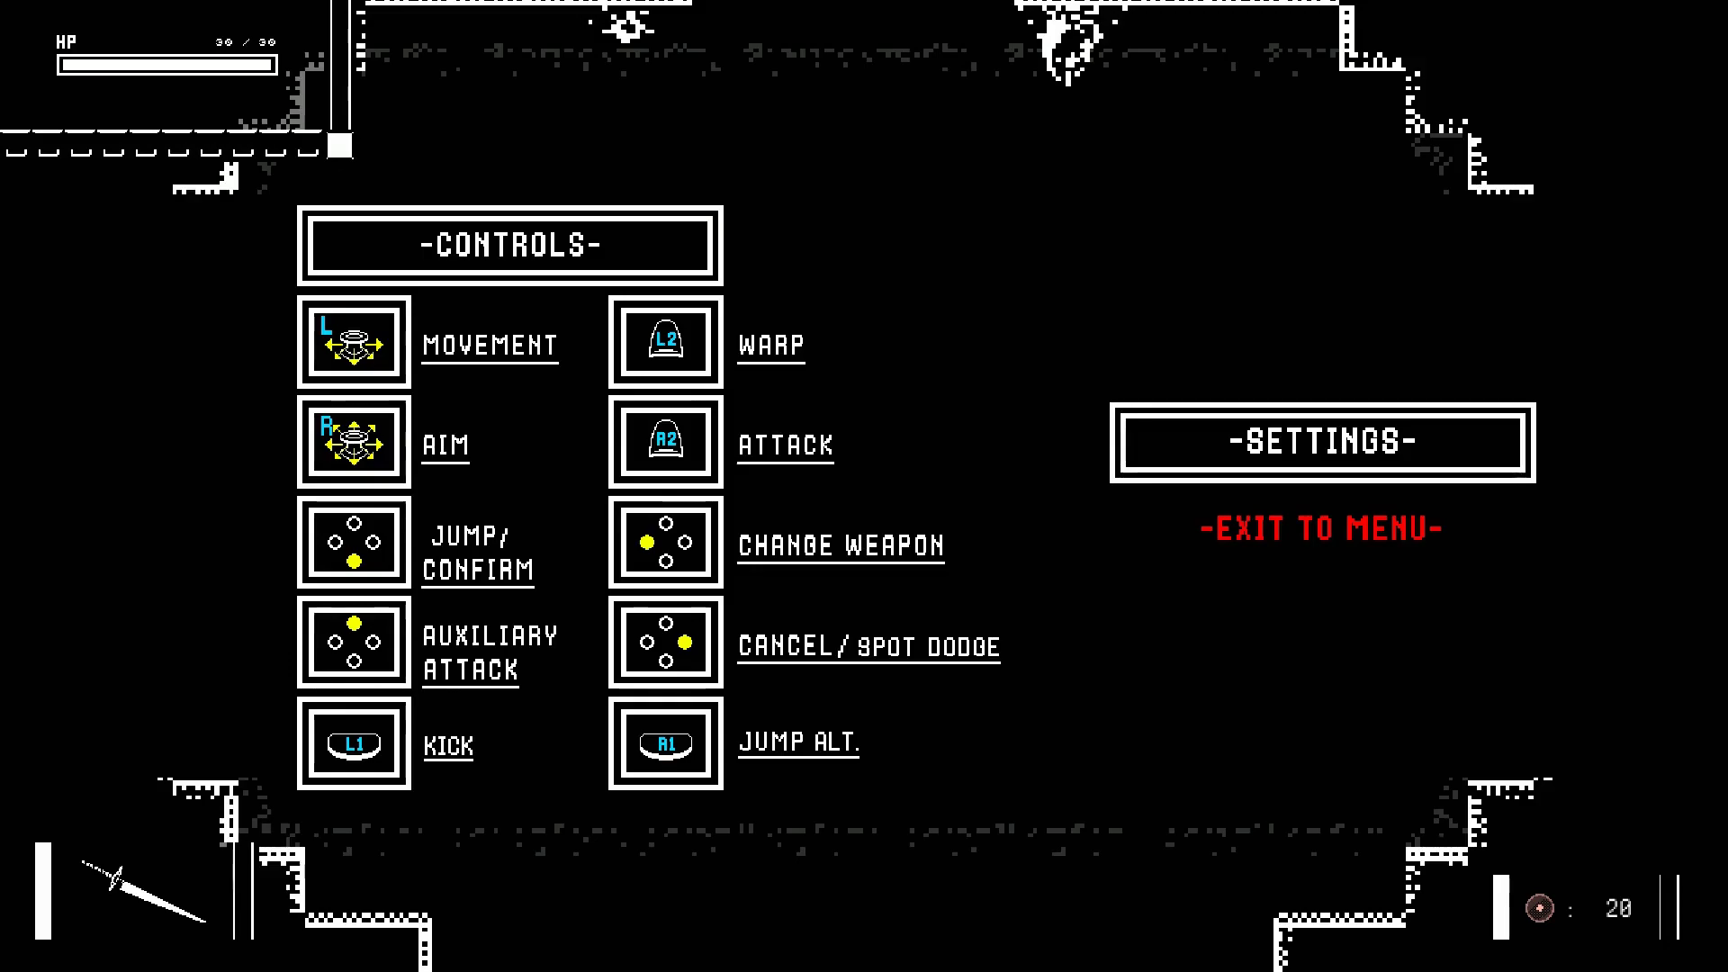
key("Return")
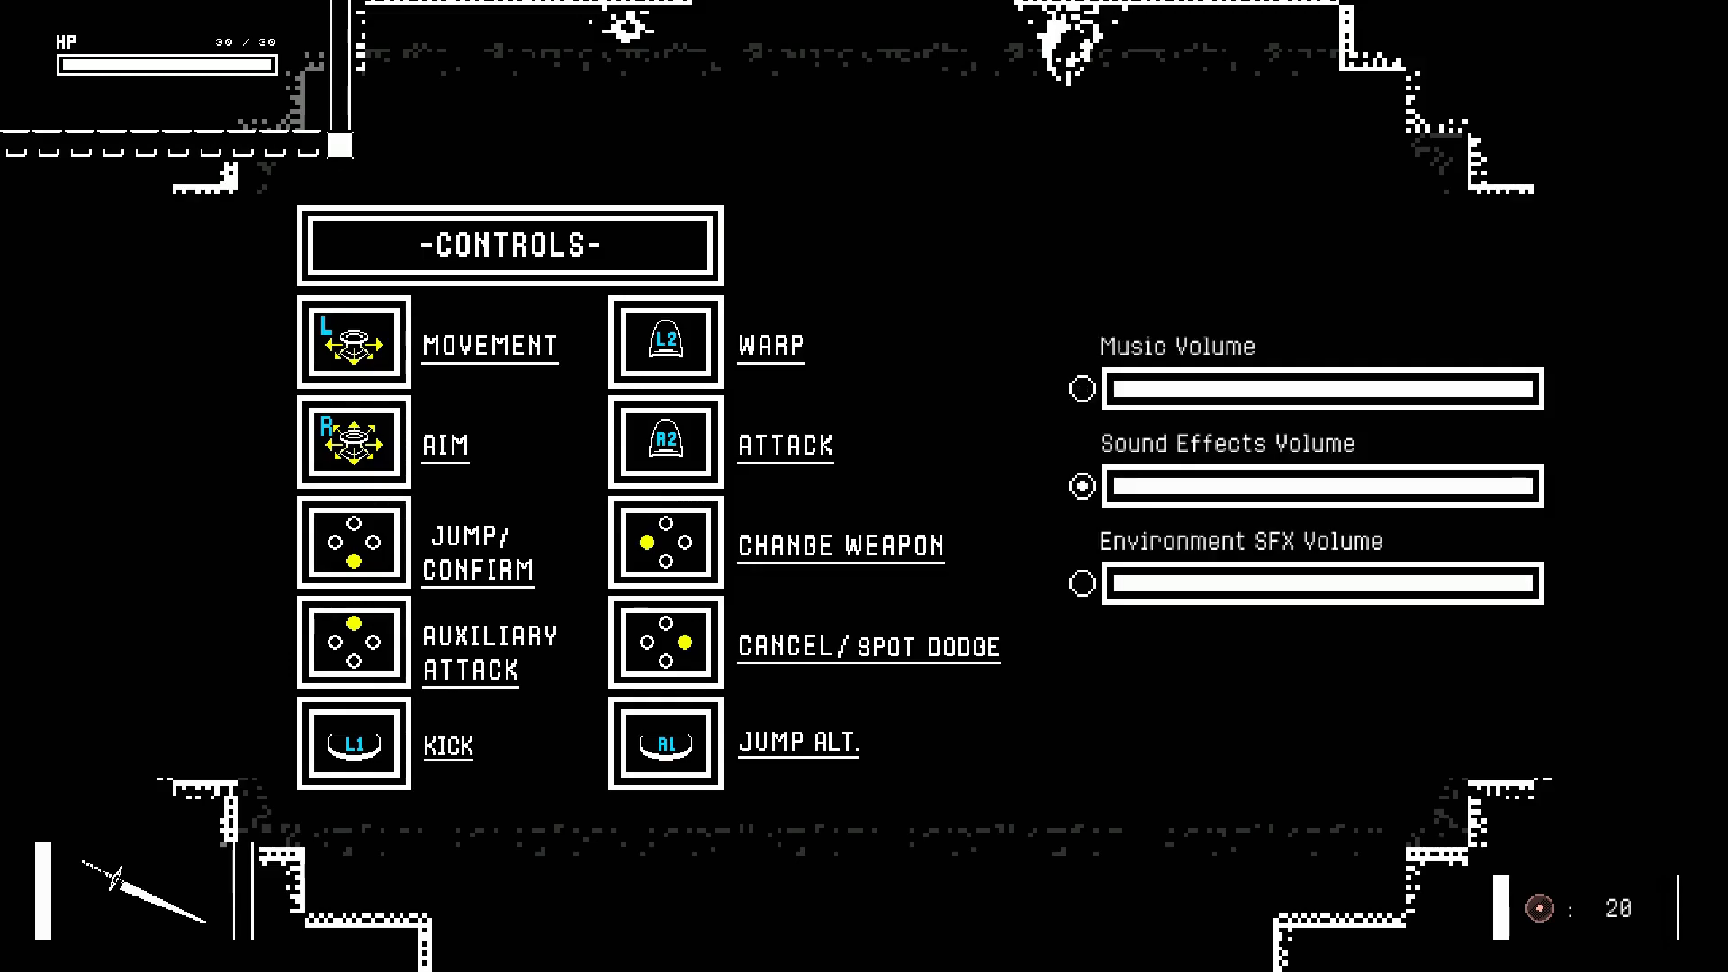
key("Down")
key("Left")
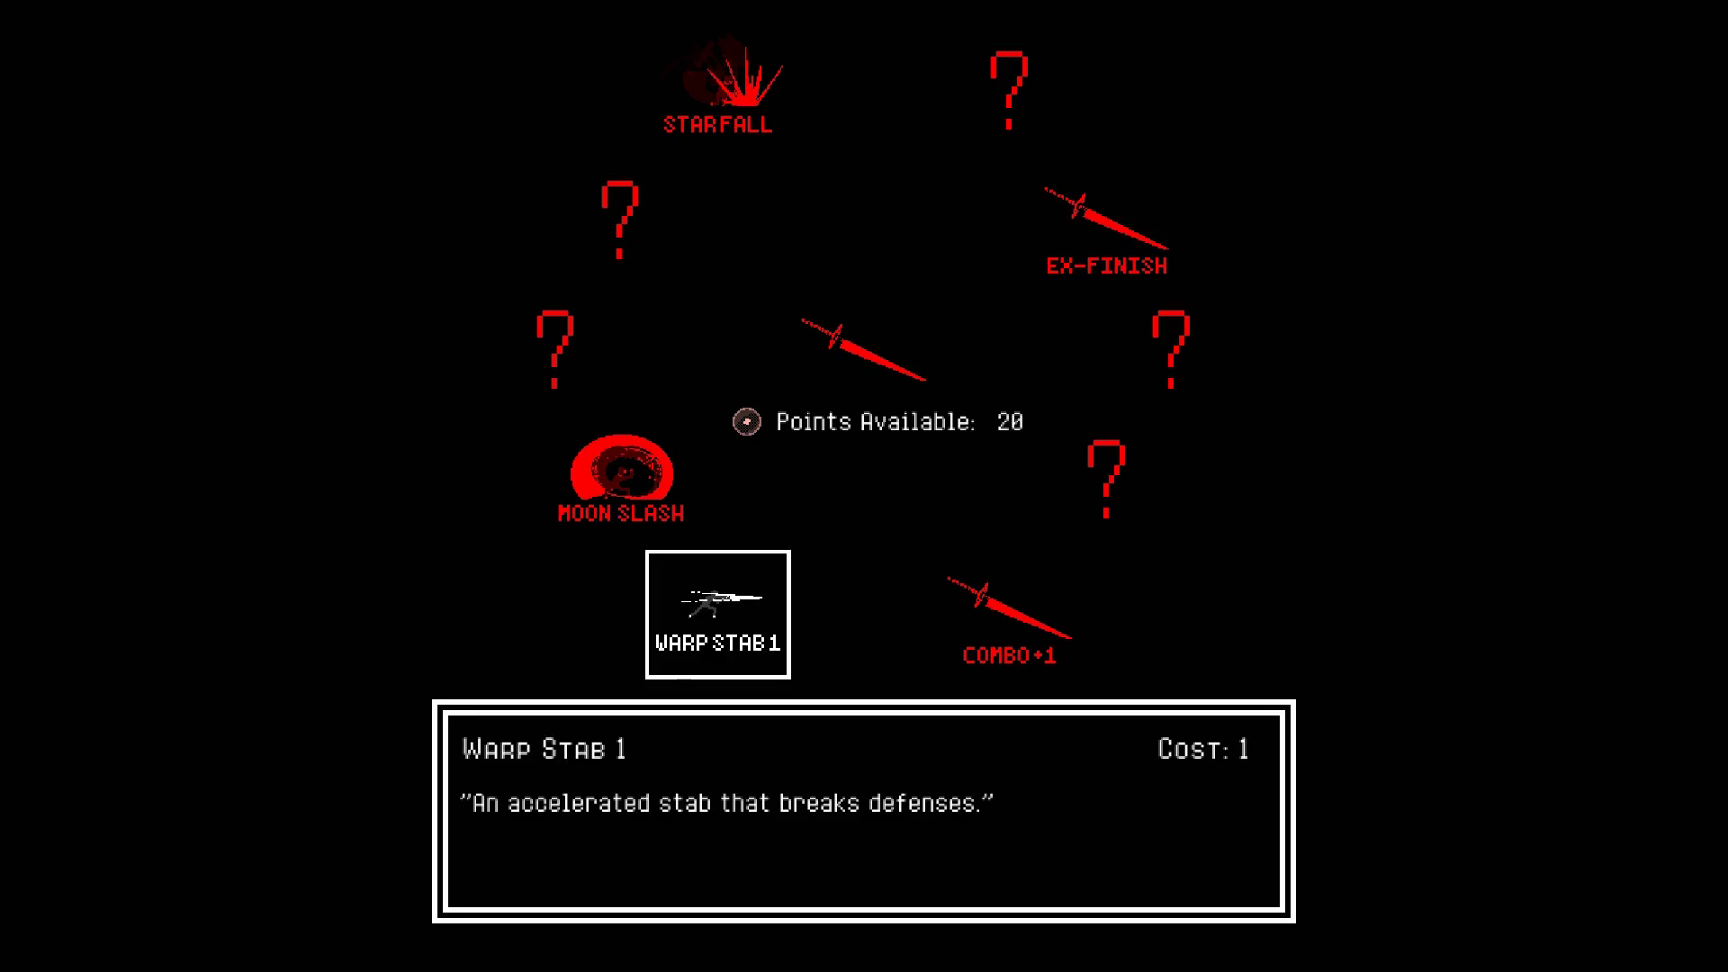
key("Return")
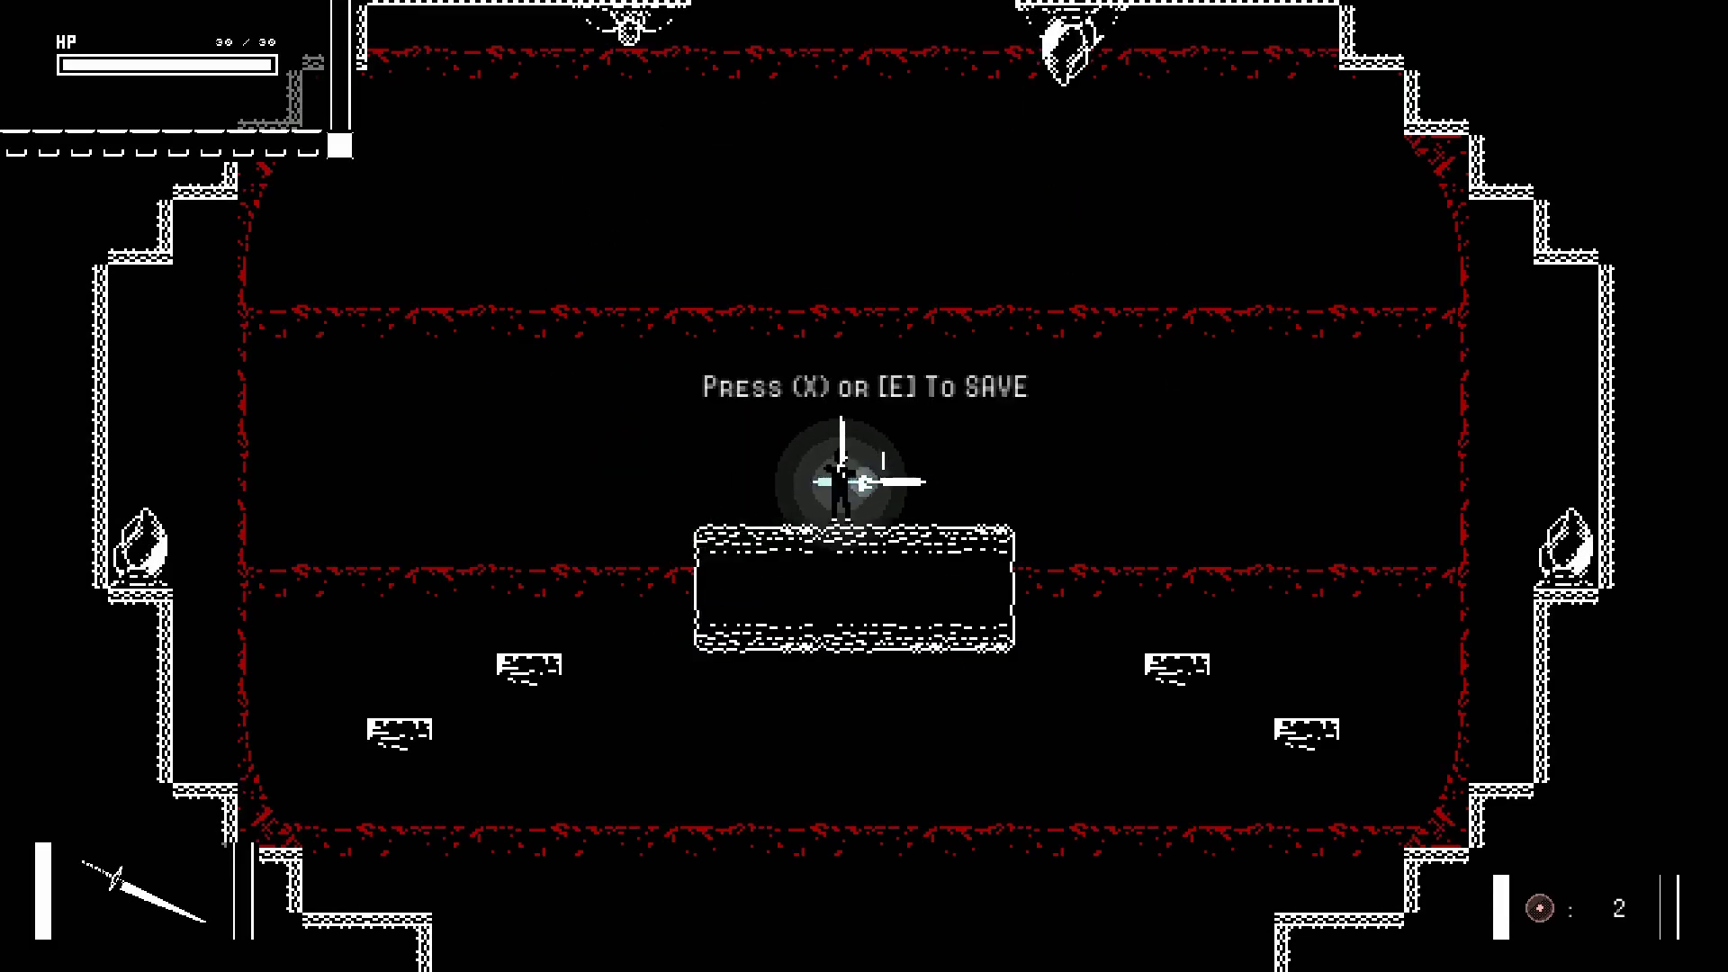
key("e")
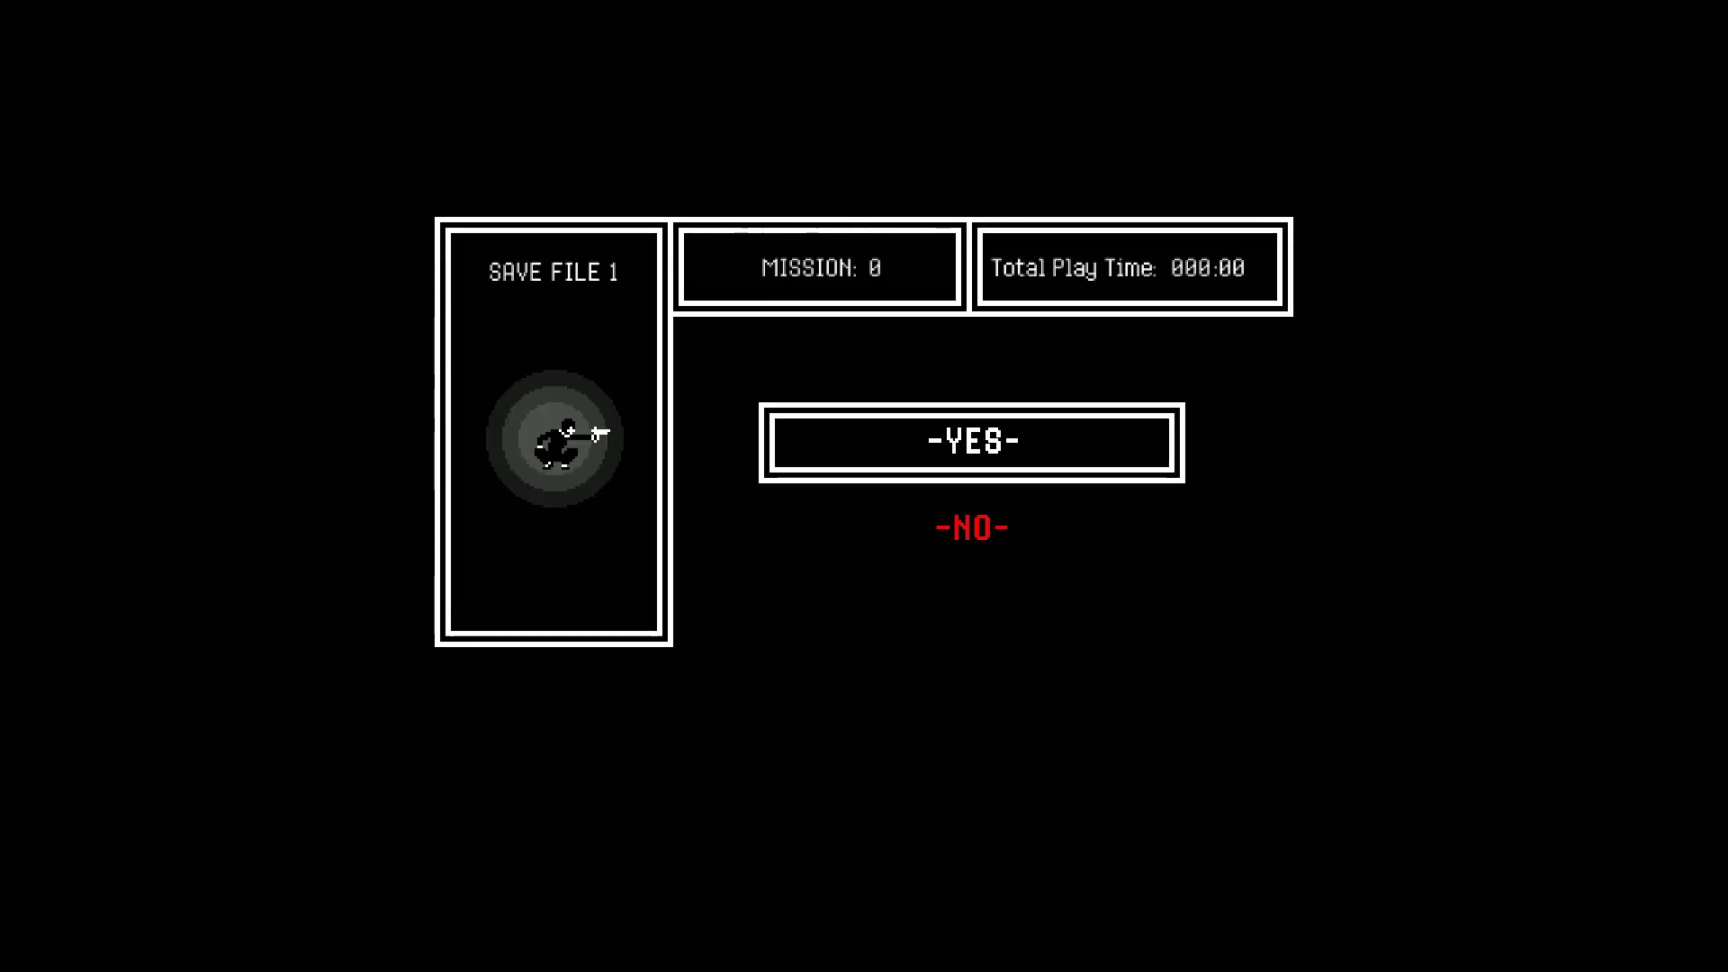
key("Down")
key("Up")
key("Return")
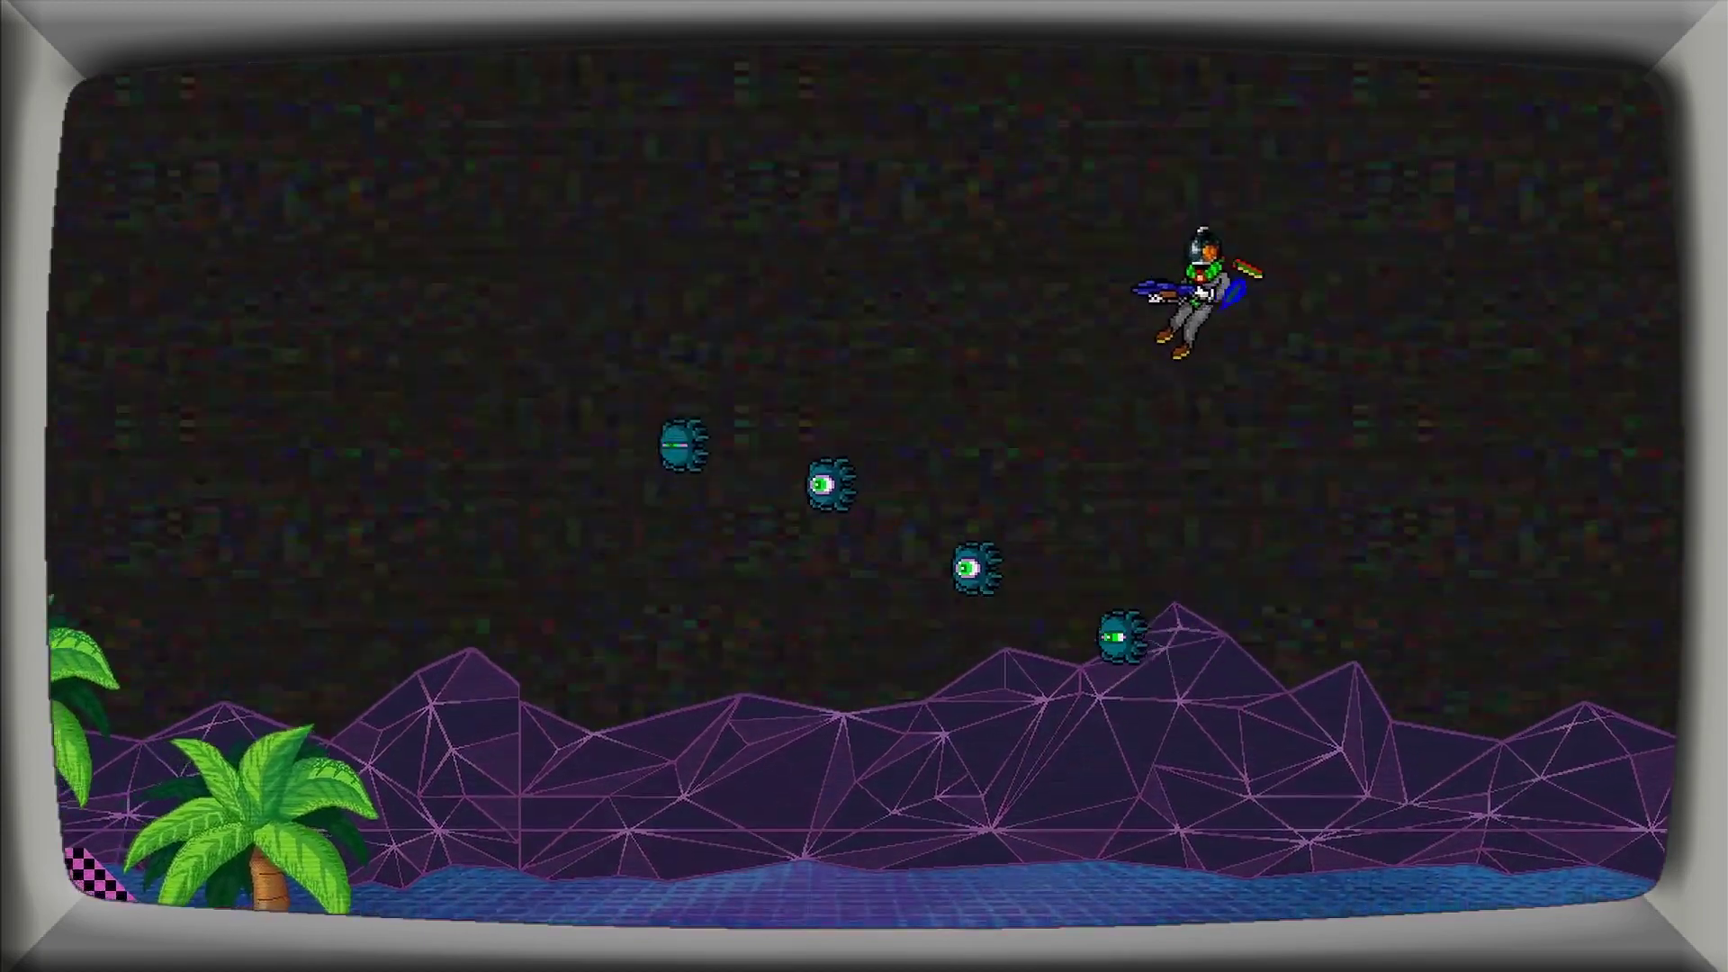
key("Escape")
key("Down")
key("Down")
key("Up")
key("Left")
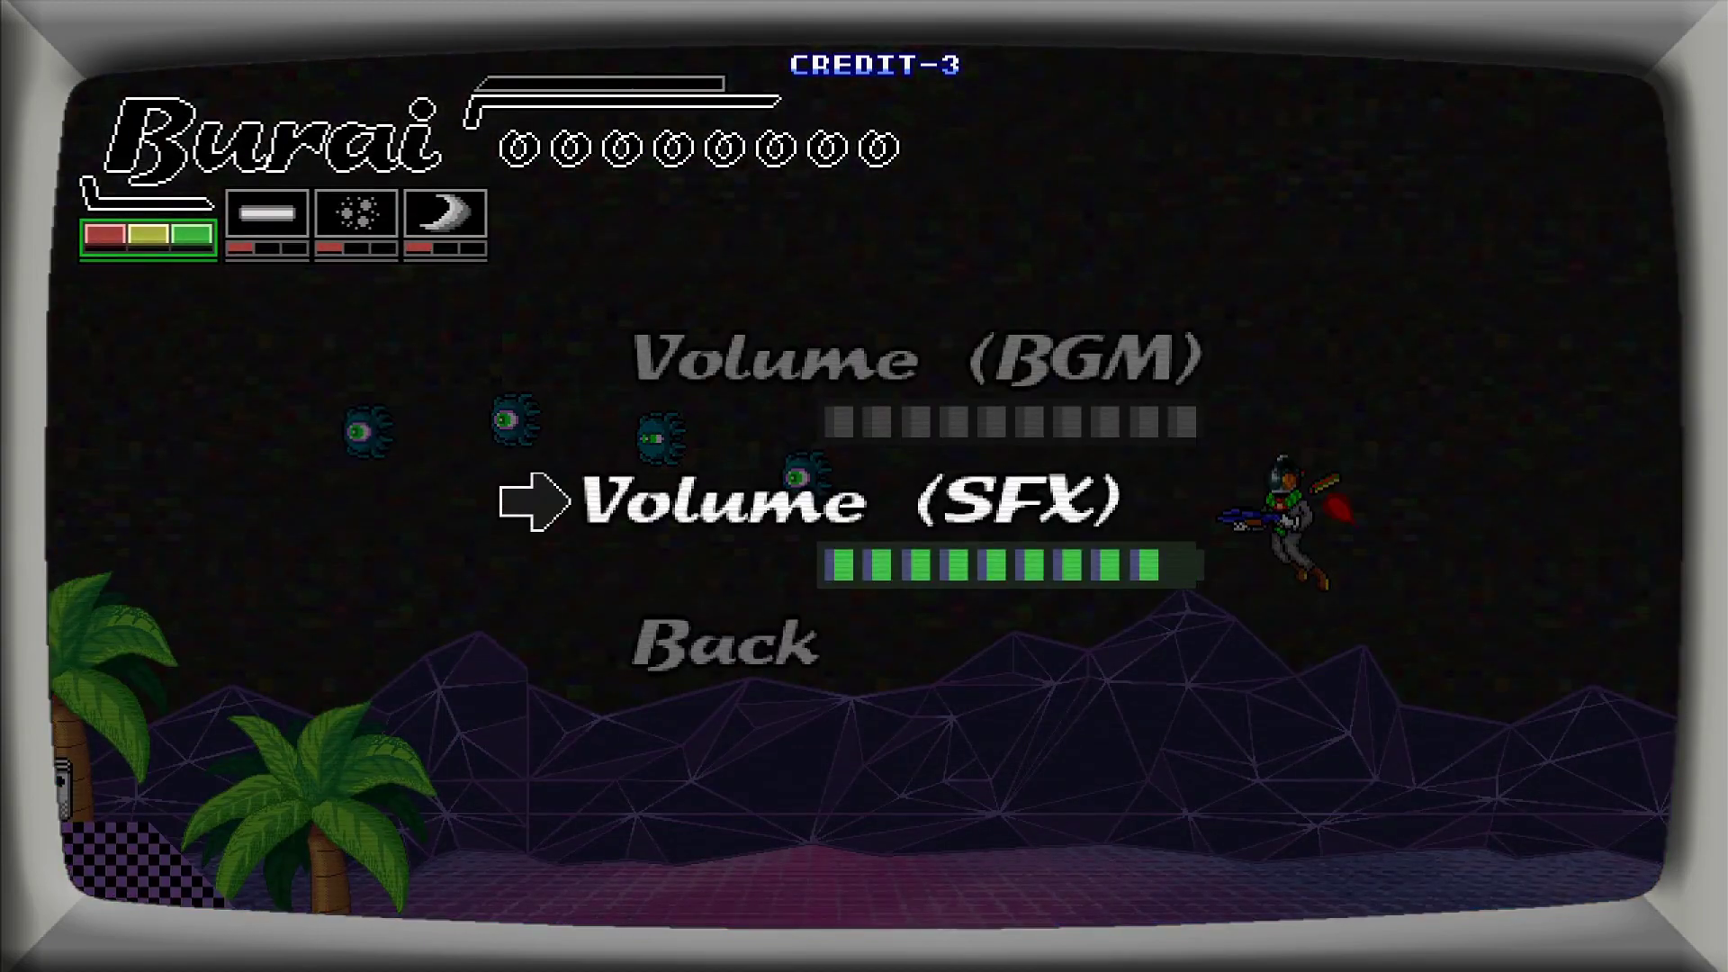
key("Left")
key("Left")
key("Left")
key("Left")
key("Up")
key("Left")
key("Left")
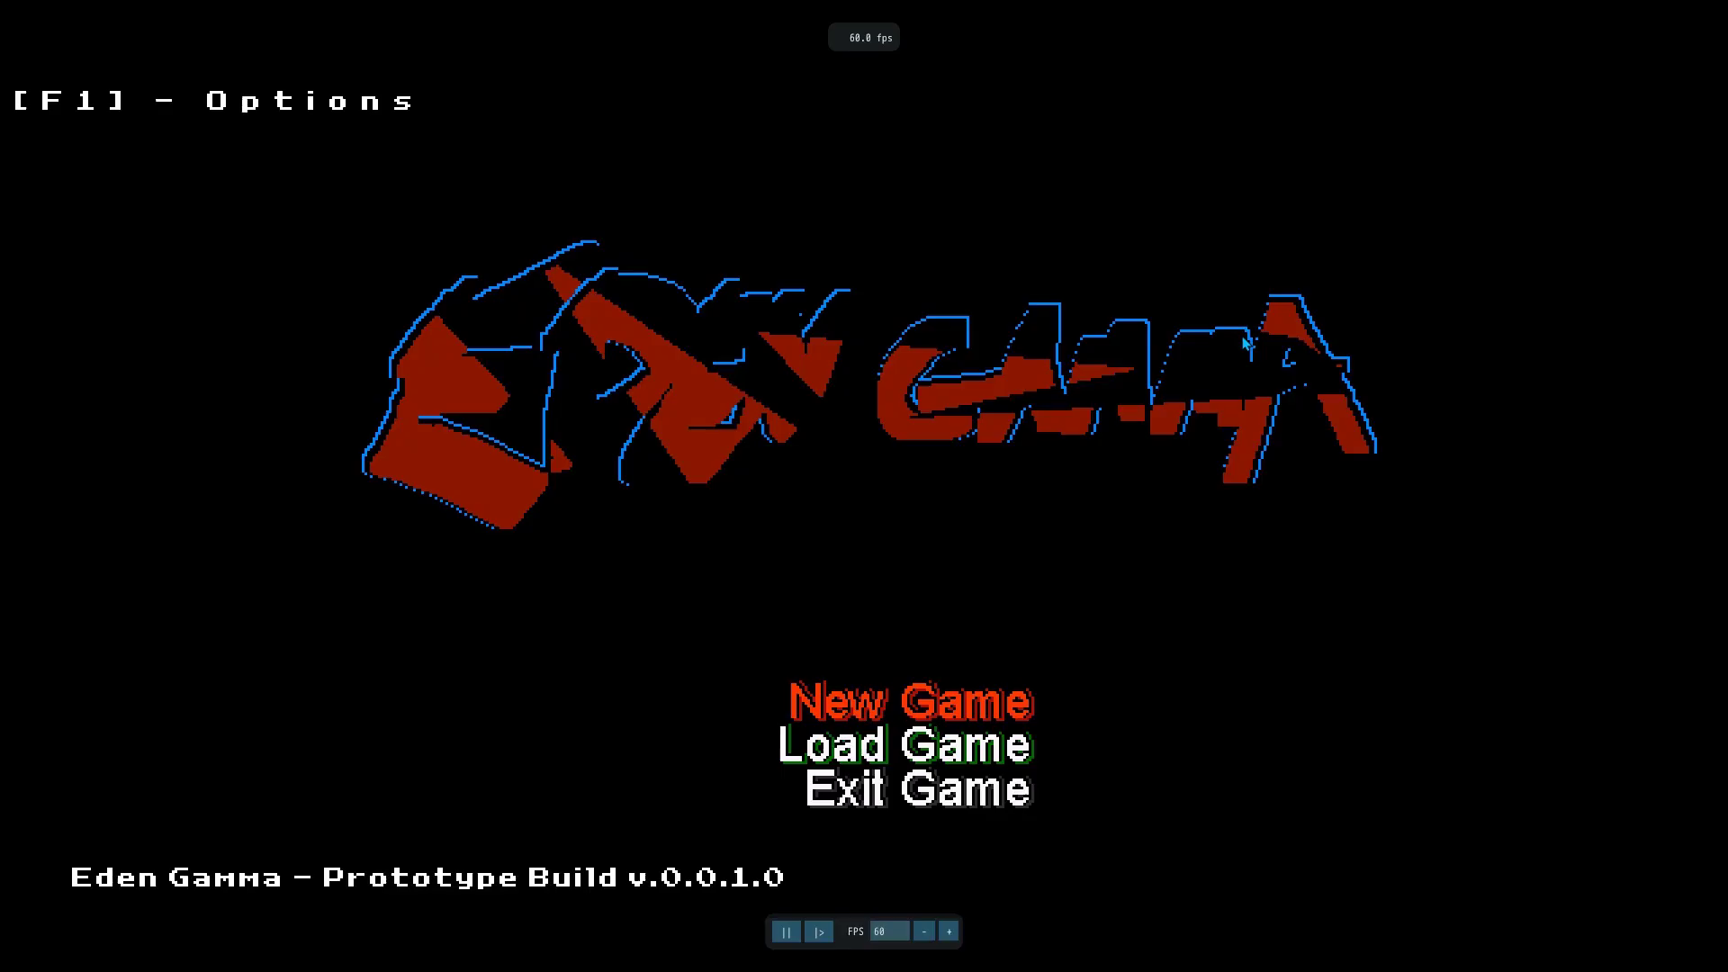
key("Down")
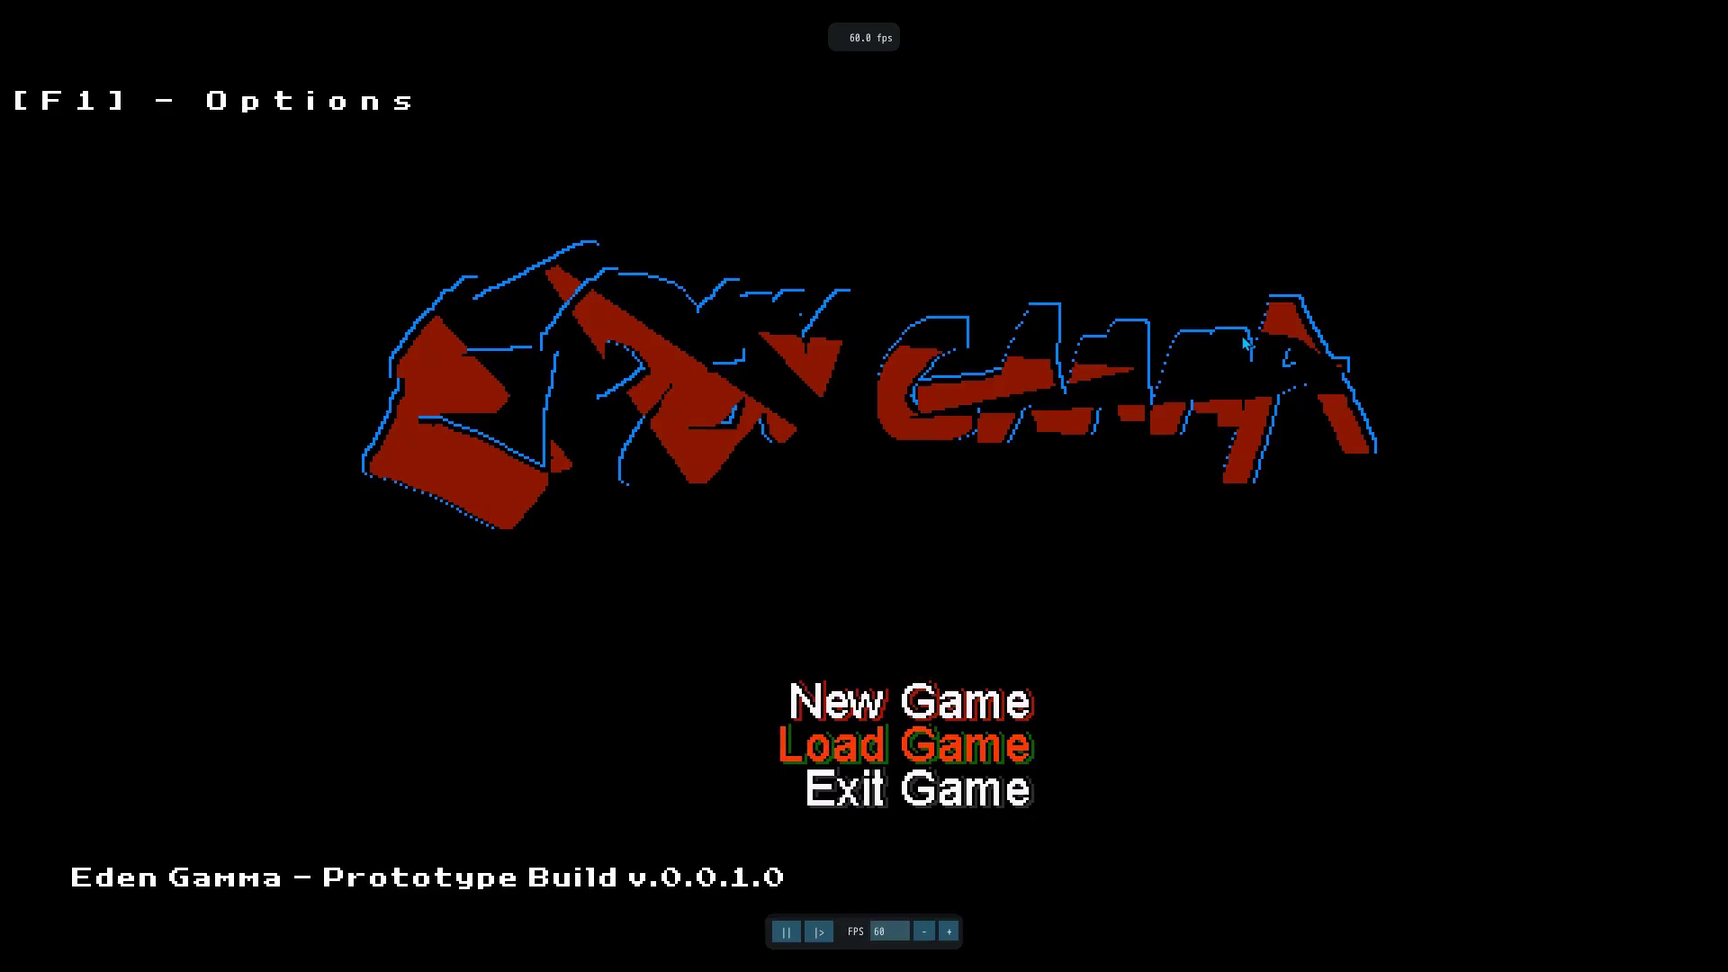
key("Return")
key("Right")
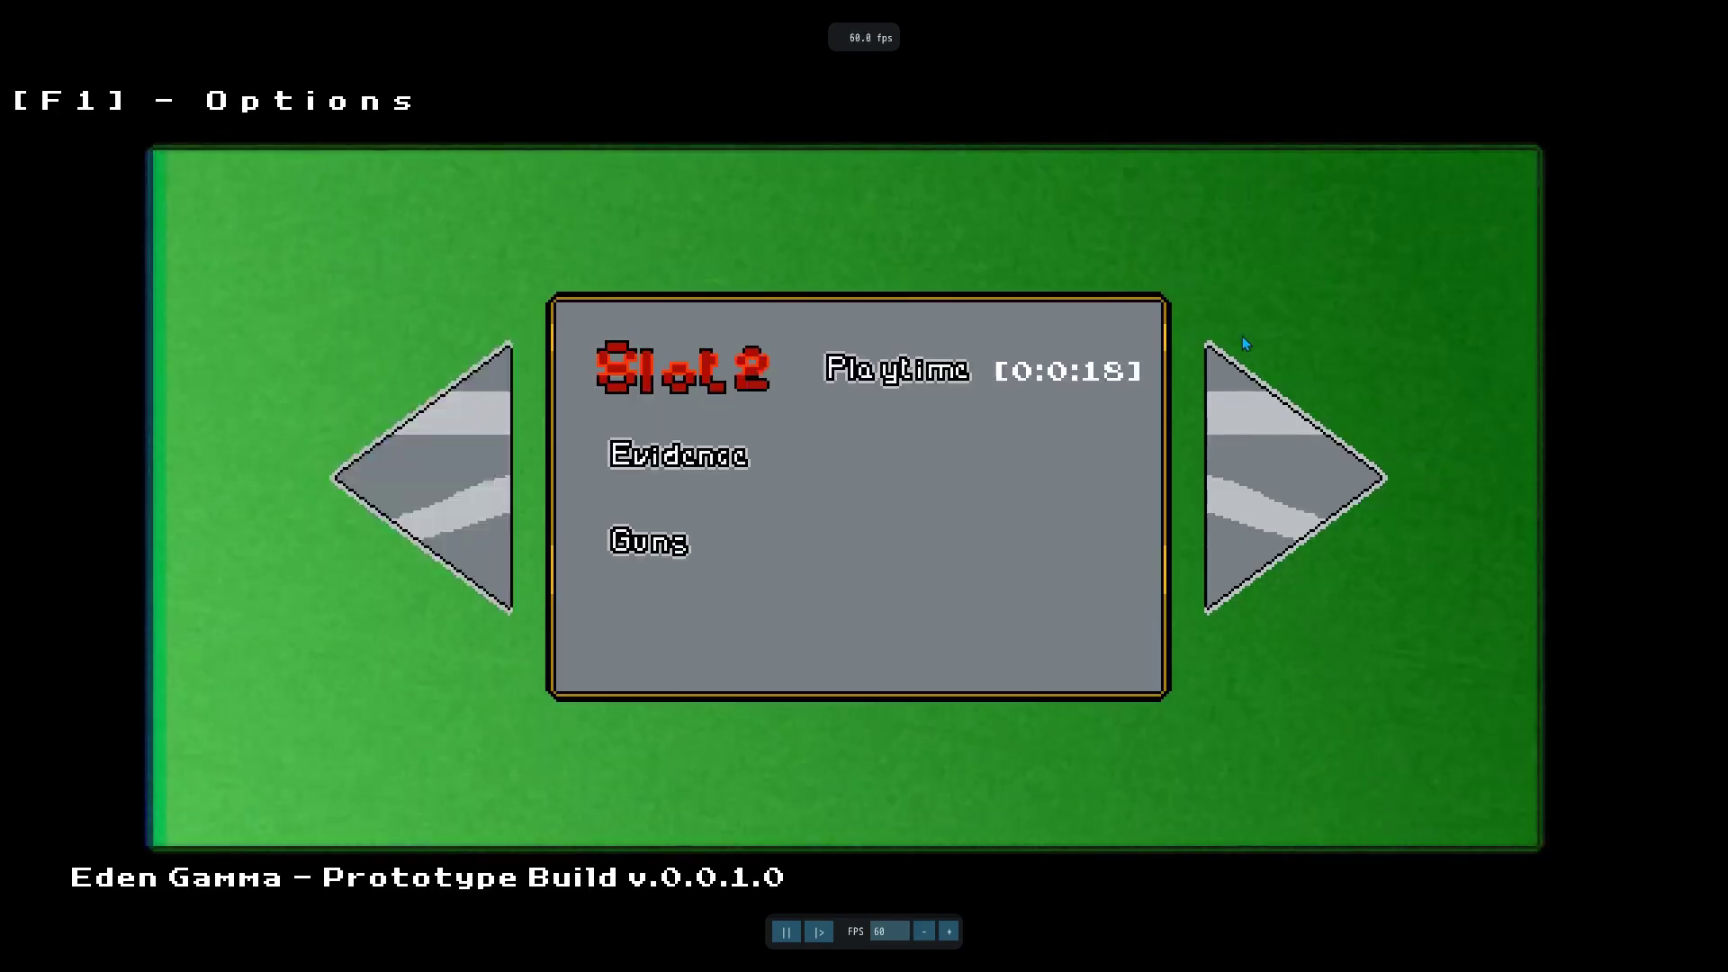
key("Right")
key("Left")
key("Left")
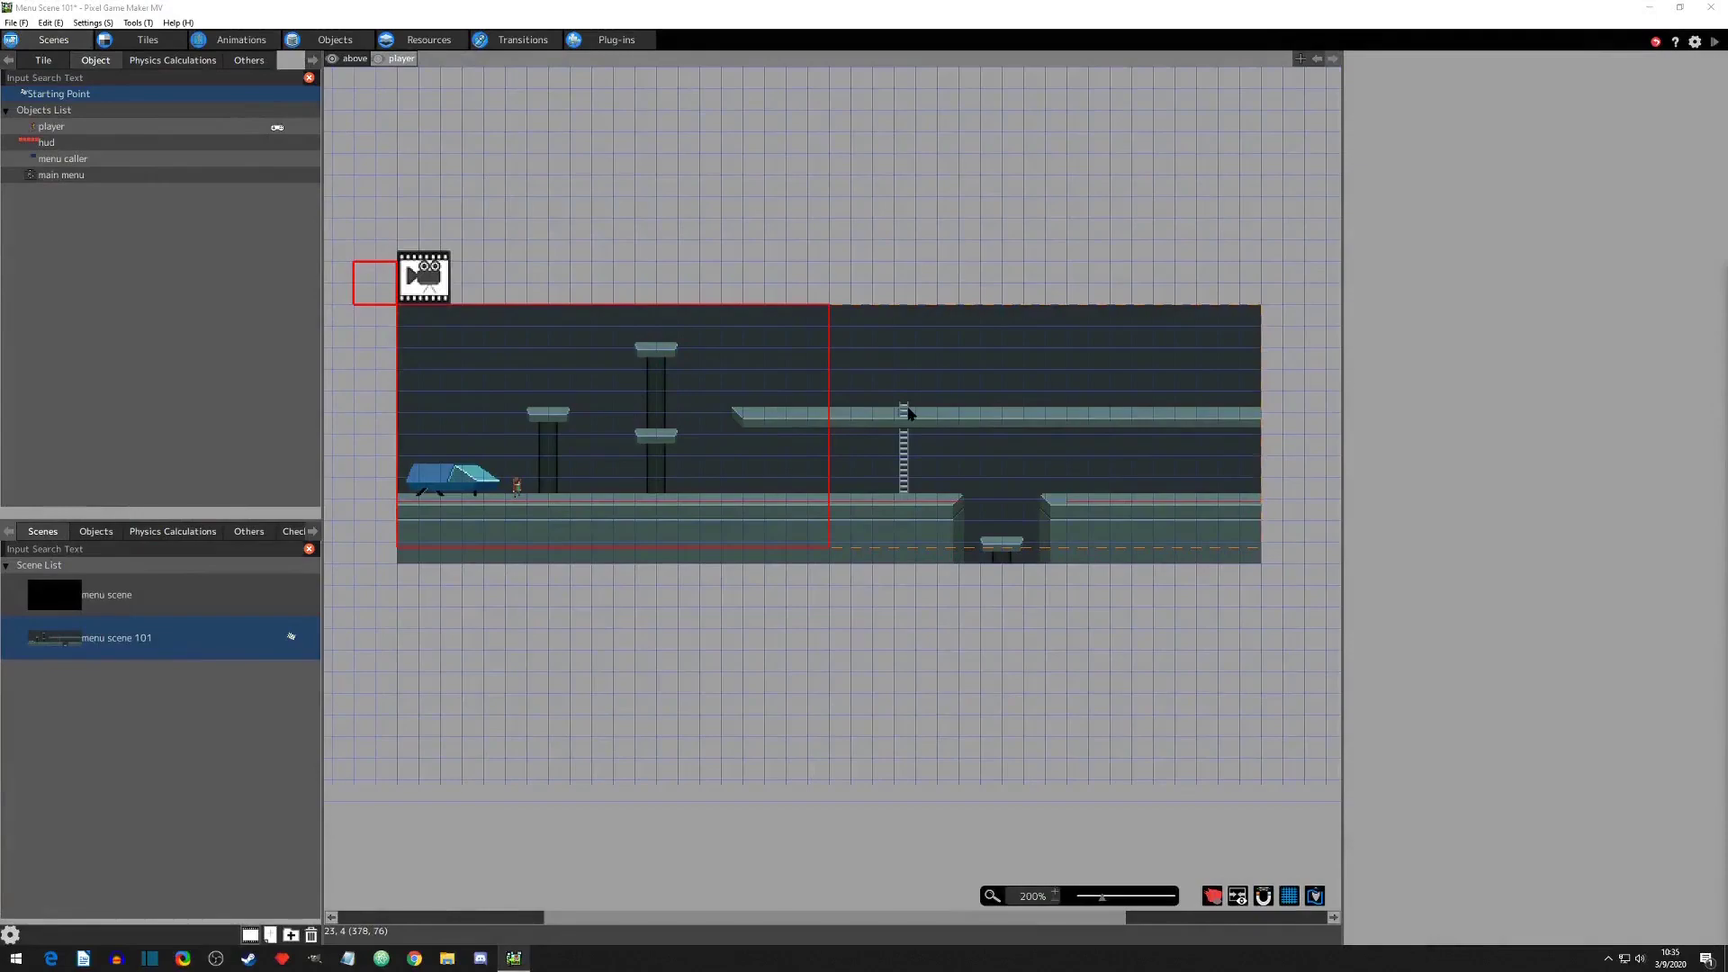
Step: Open the menu scene and examine its scene settings and the options available for it
left_click(176, 601)
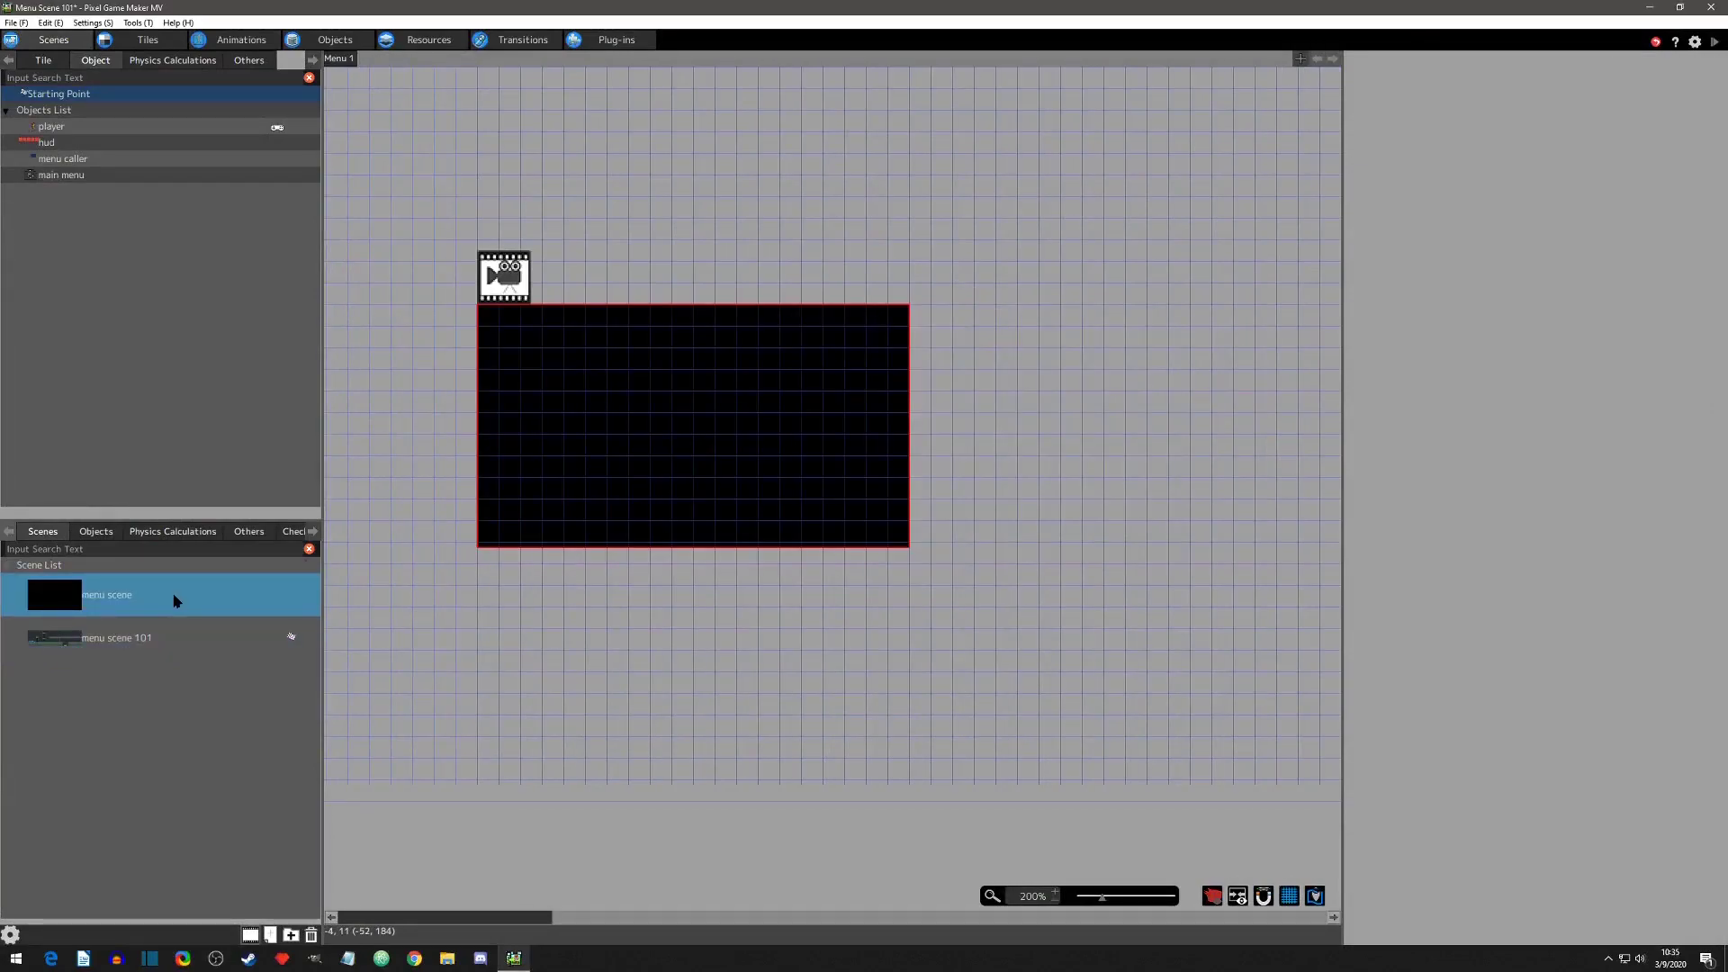
right_click(176, 601)
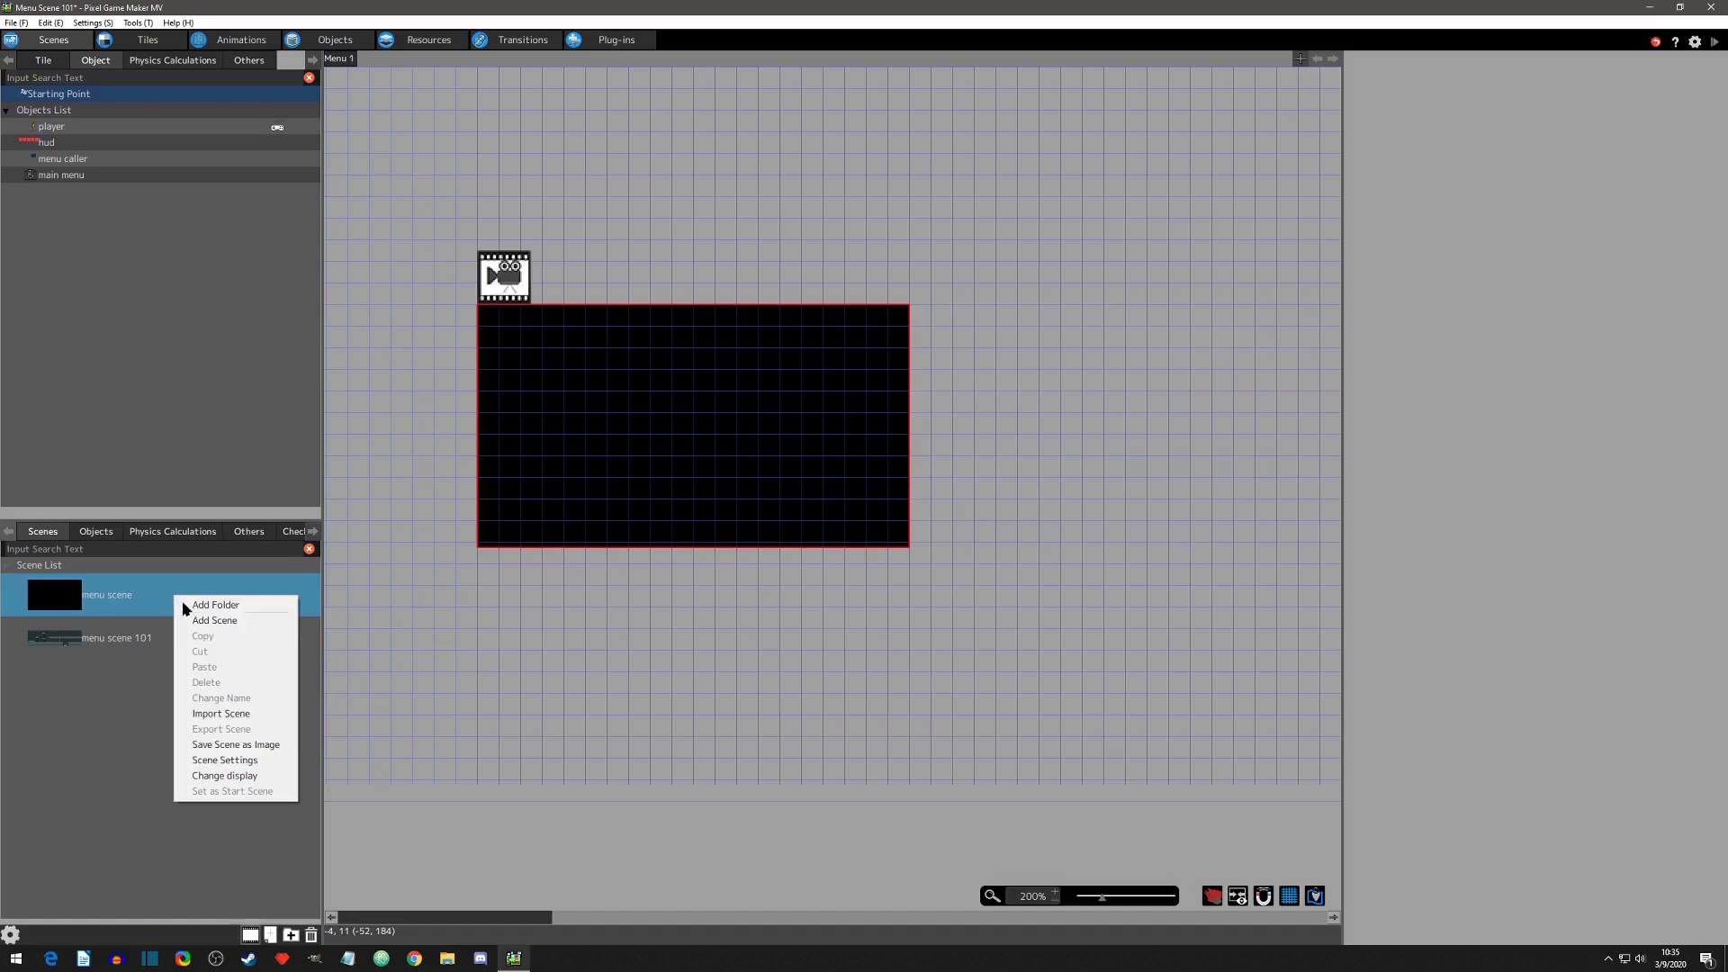
left_click(237, 763)
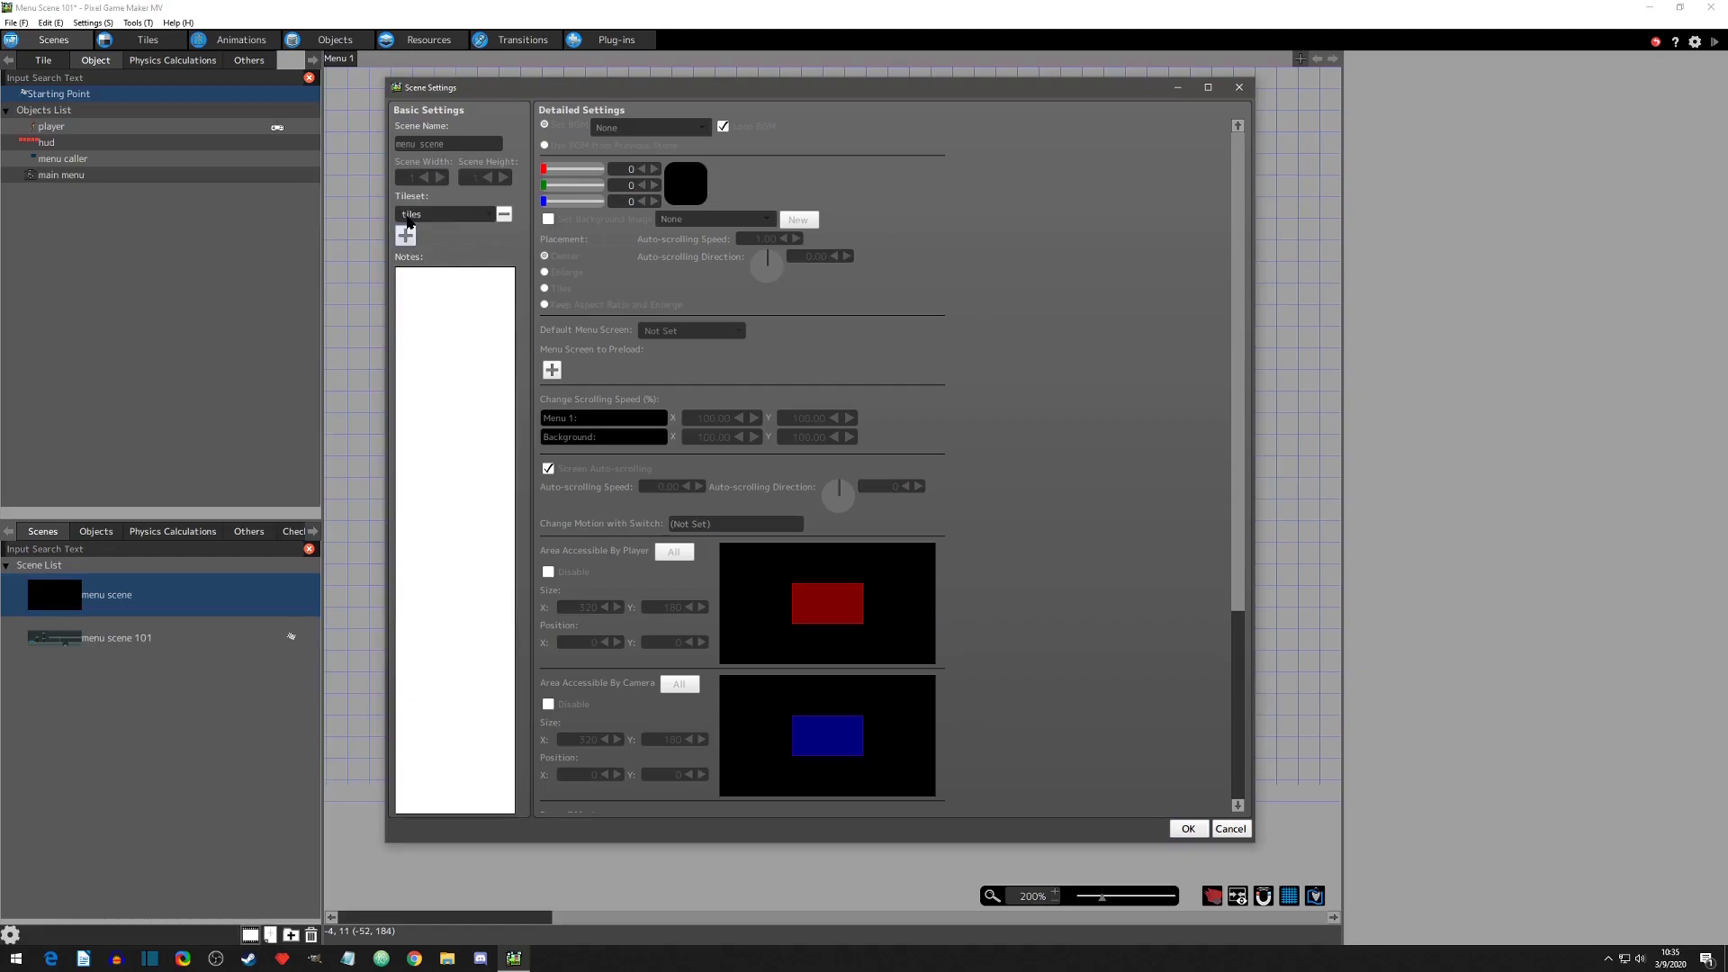
left_click(1202, 826)
right_click(228, 597)
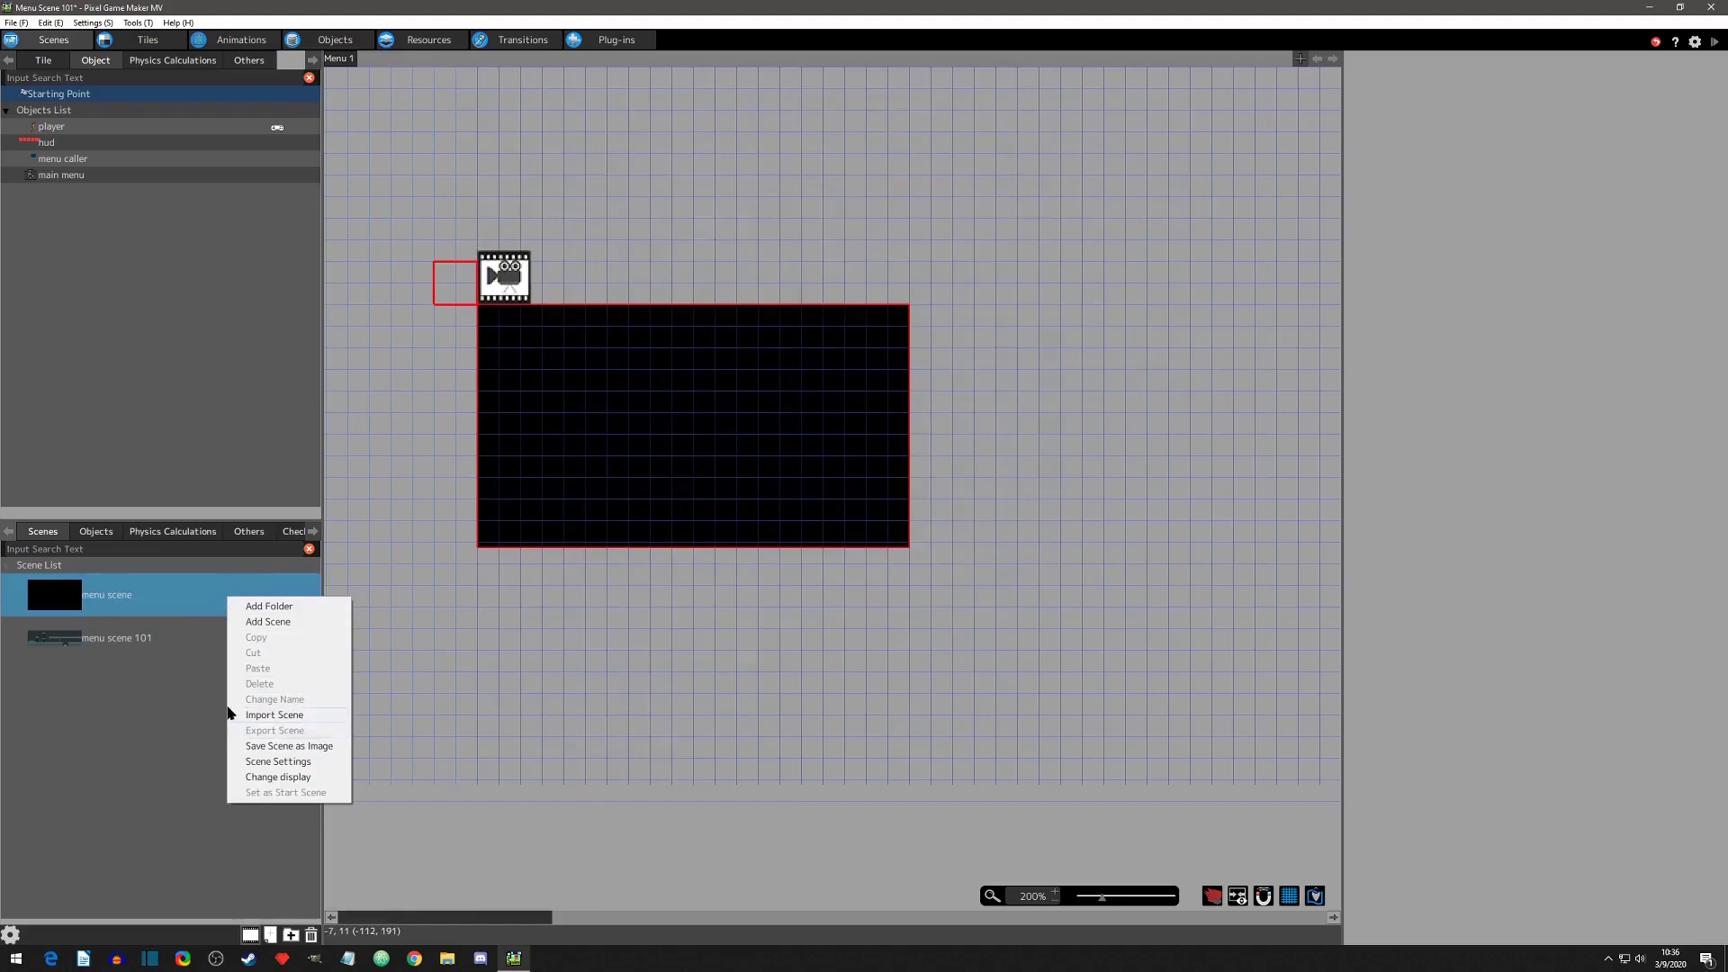
left_click(192, 689)
left_click(183, 603)
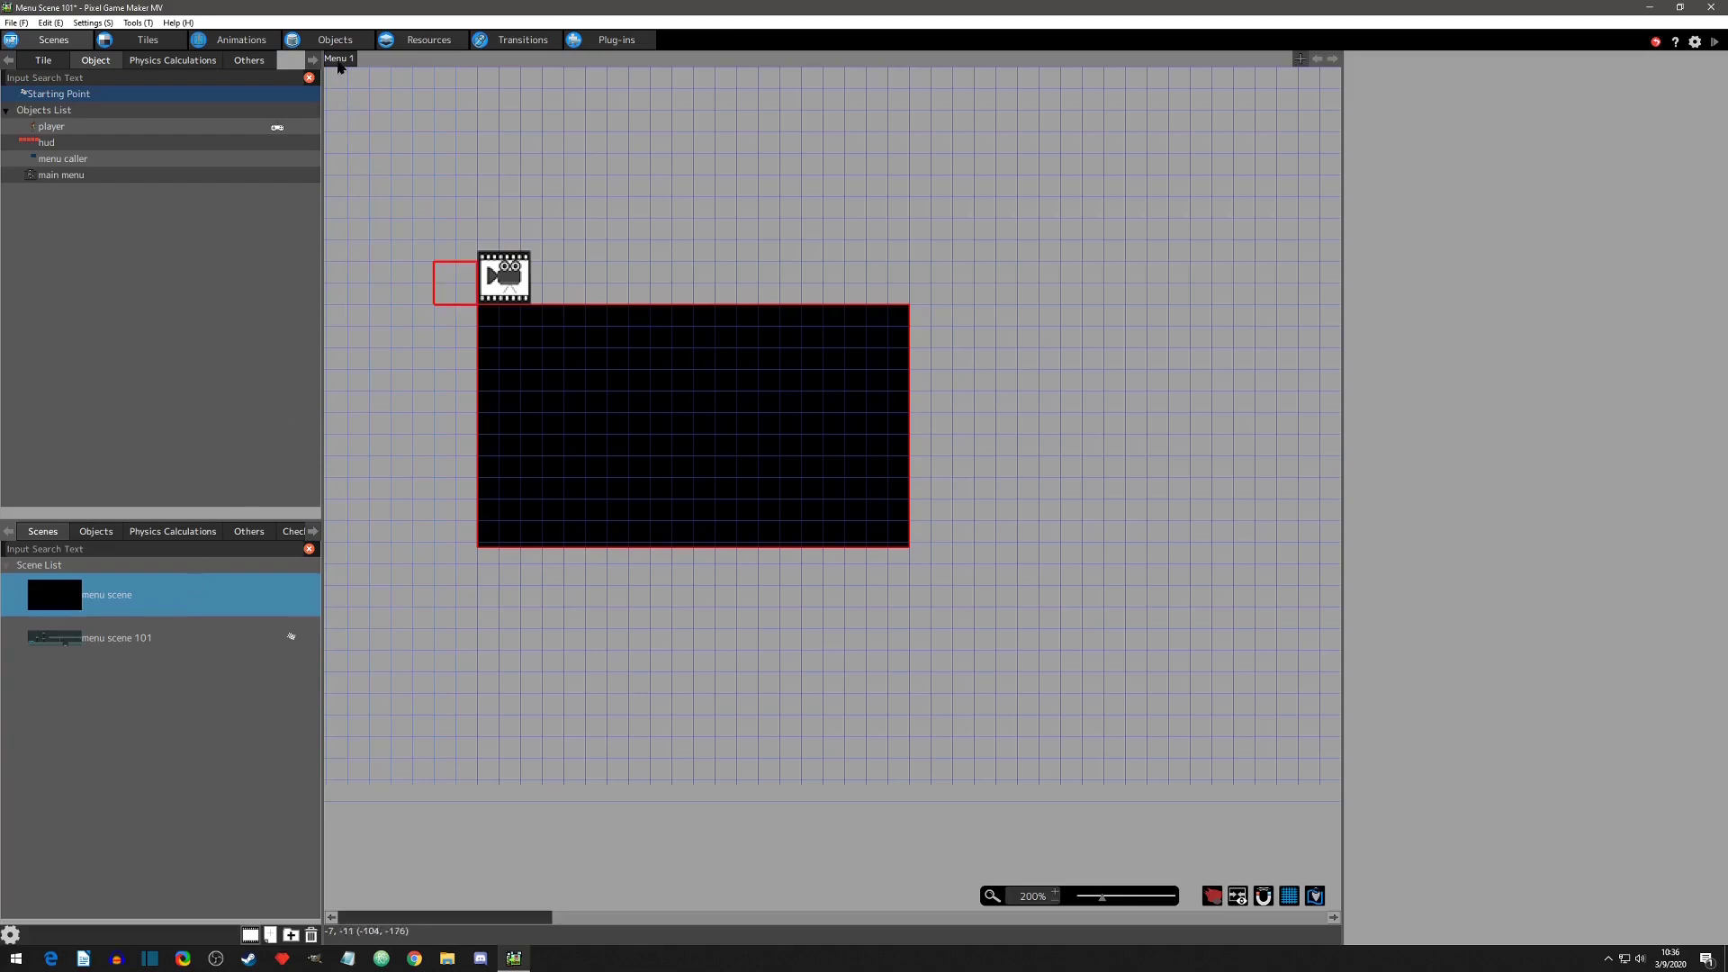
Step: Add a second menu screen to the menu scene and rename the first one "gameplay hud"
left_click(1301, 60)
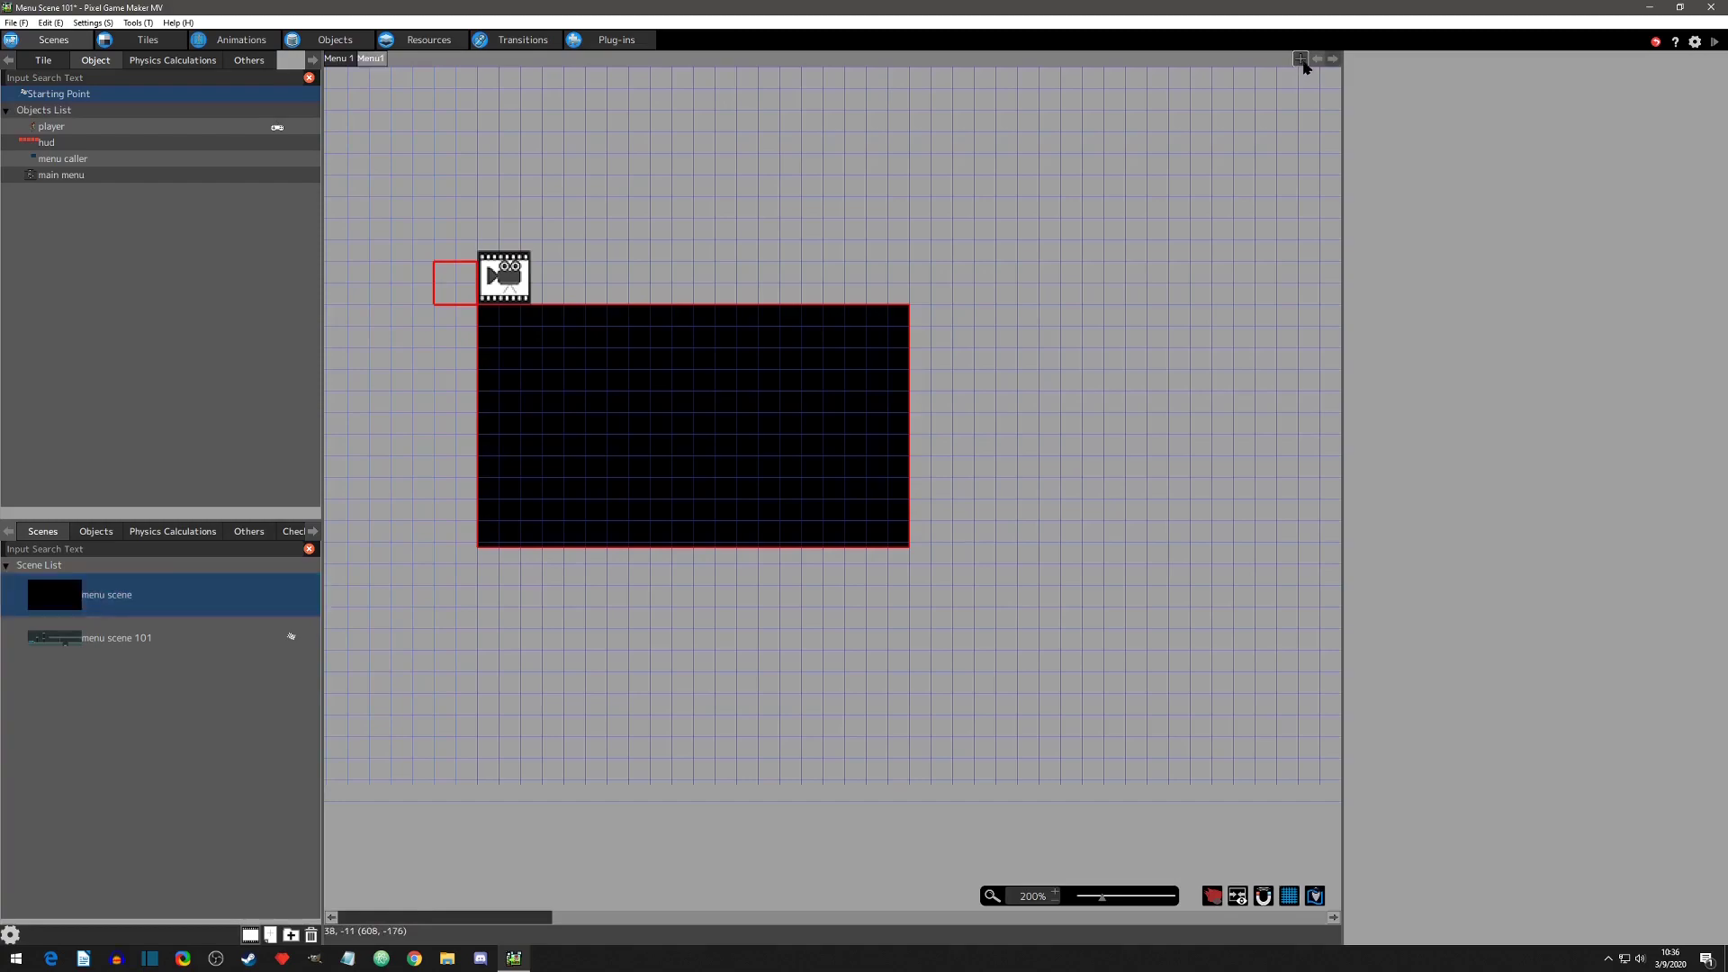
left_click(350, 61)
right_click(350, 67)
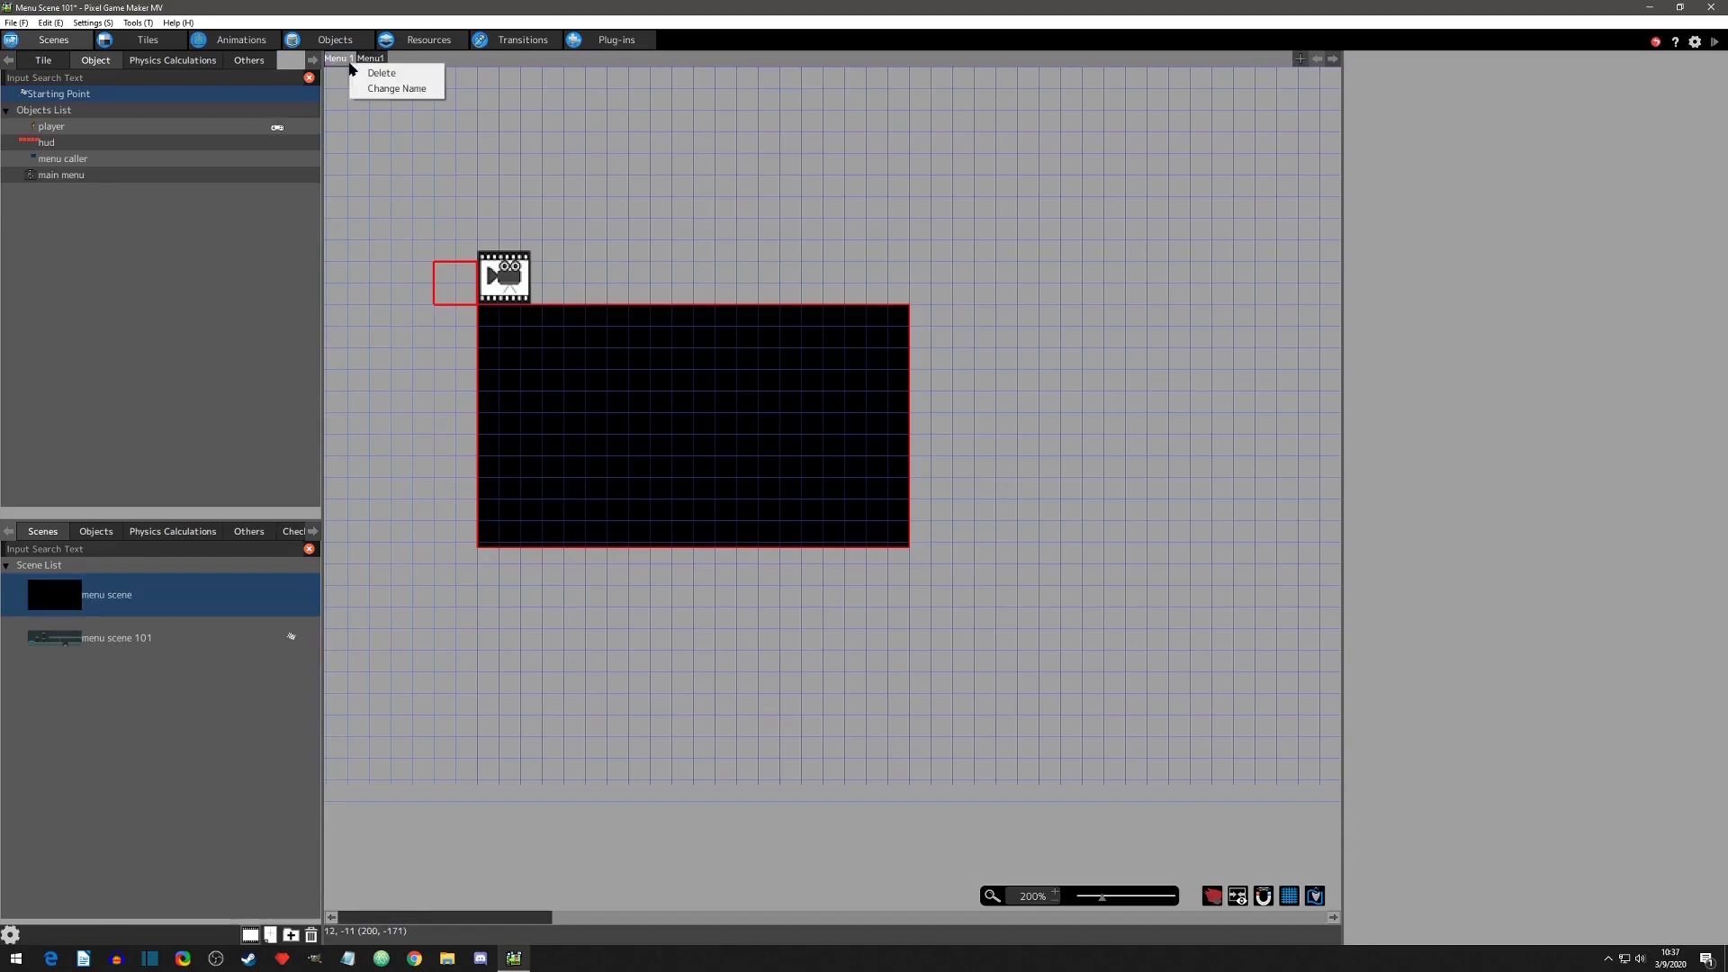
left_click(363, 91)
type("game")
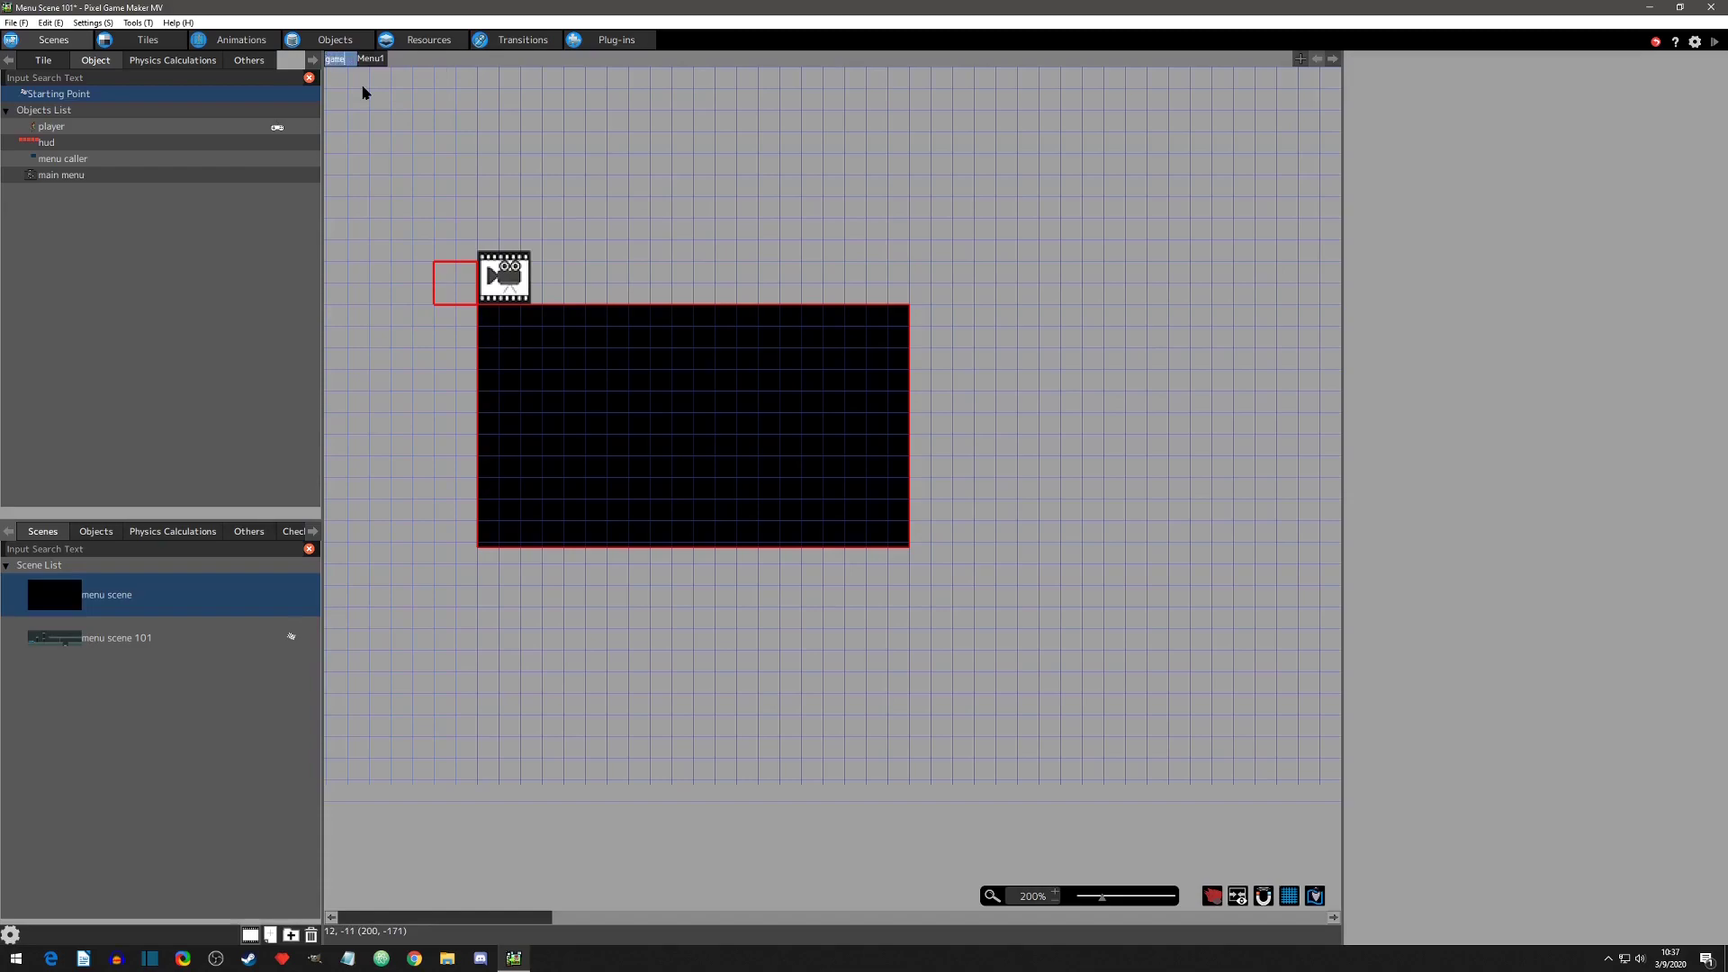
type("play hud")
Step: Rename the newly added second menu screen "main menu"
right_click(396, 59)
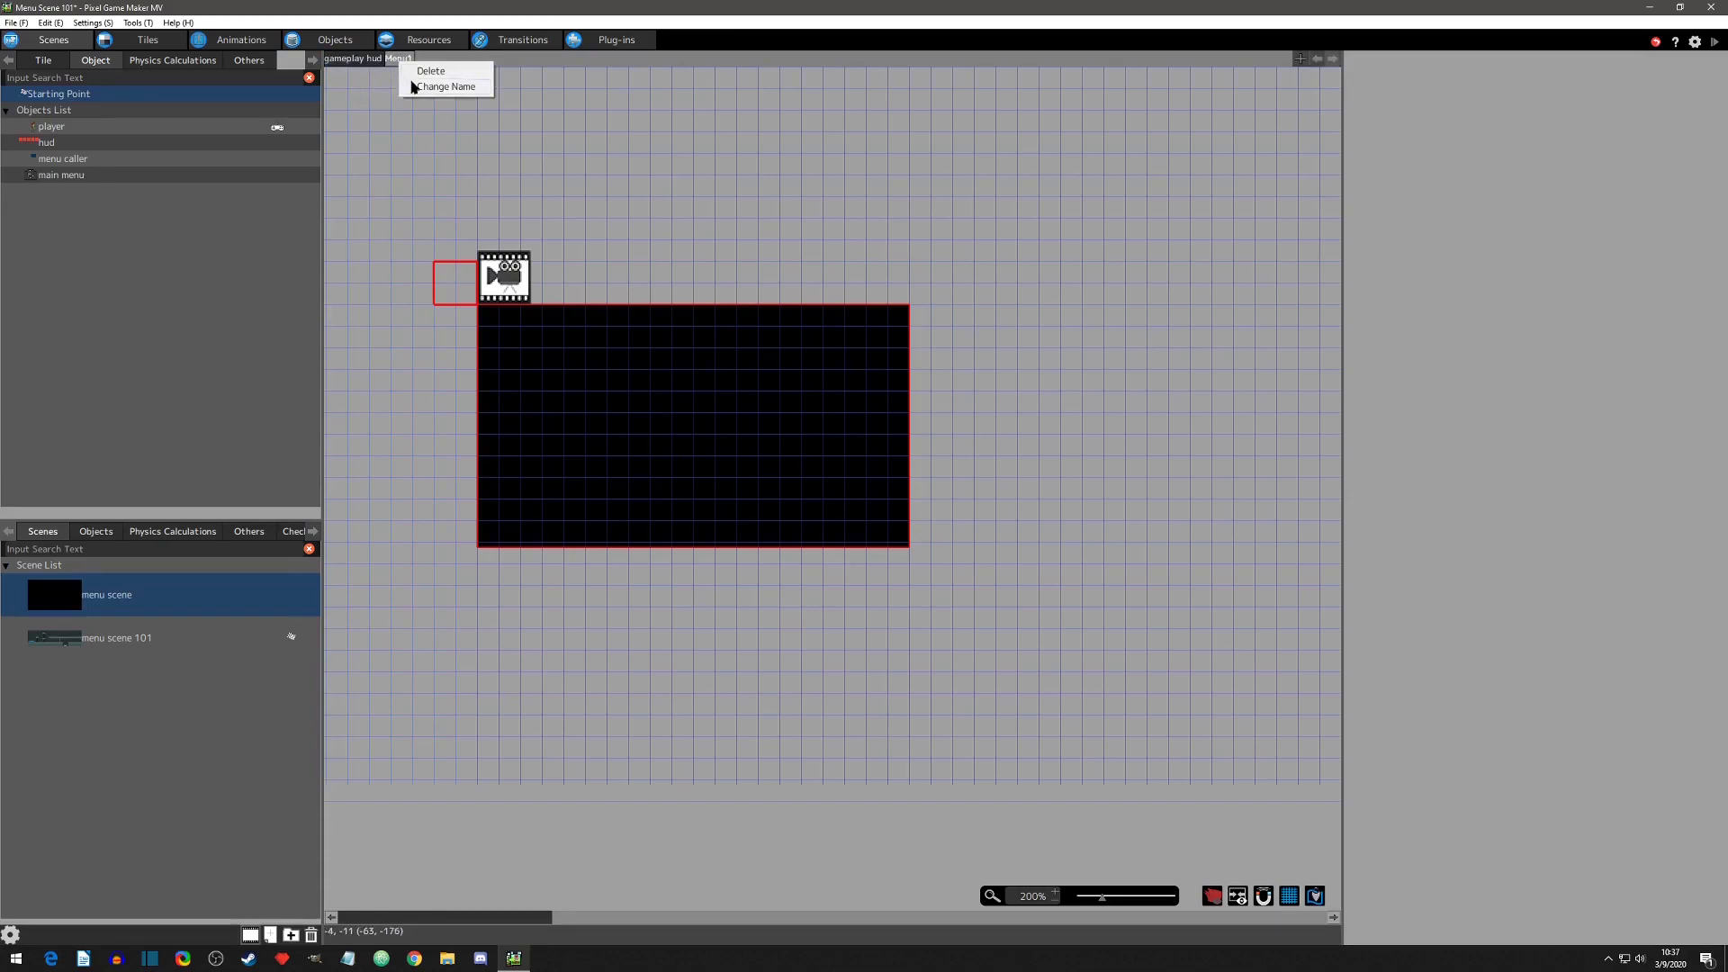
left_click(412, 88)
type("main men")
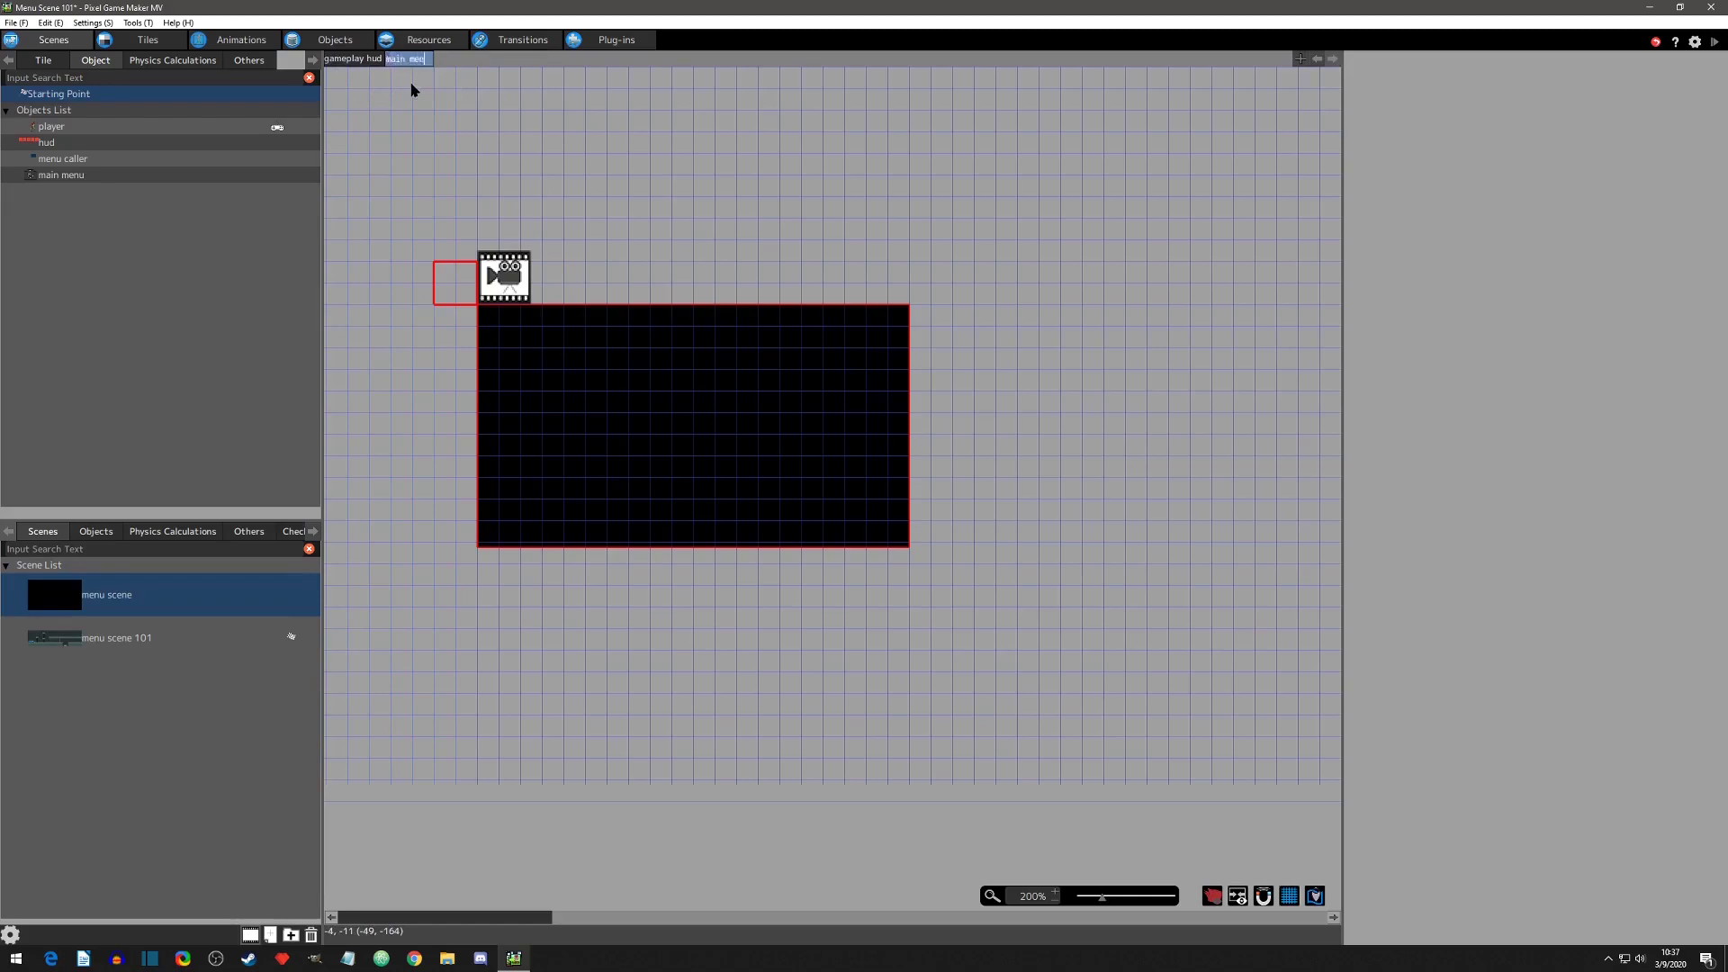
type("u")
key("Return")
Step: Place the hud object near the upper-left corner of the gameplay hud screen, at about X 34, Y 28
left_click(353, 59)
left_click(41, 146)
left_click_drag(42, 150, 523, 342)
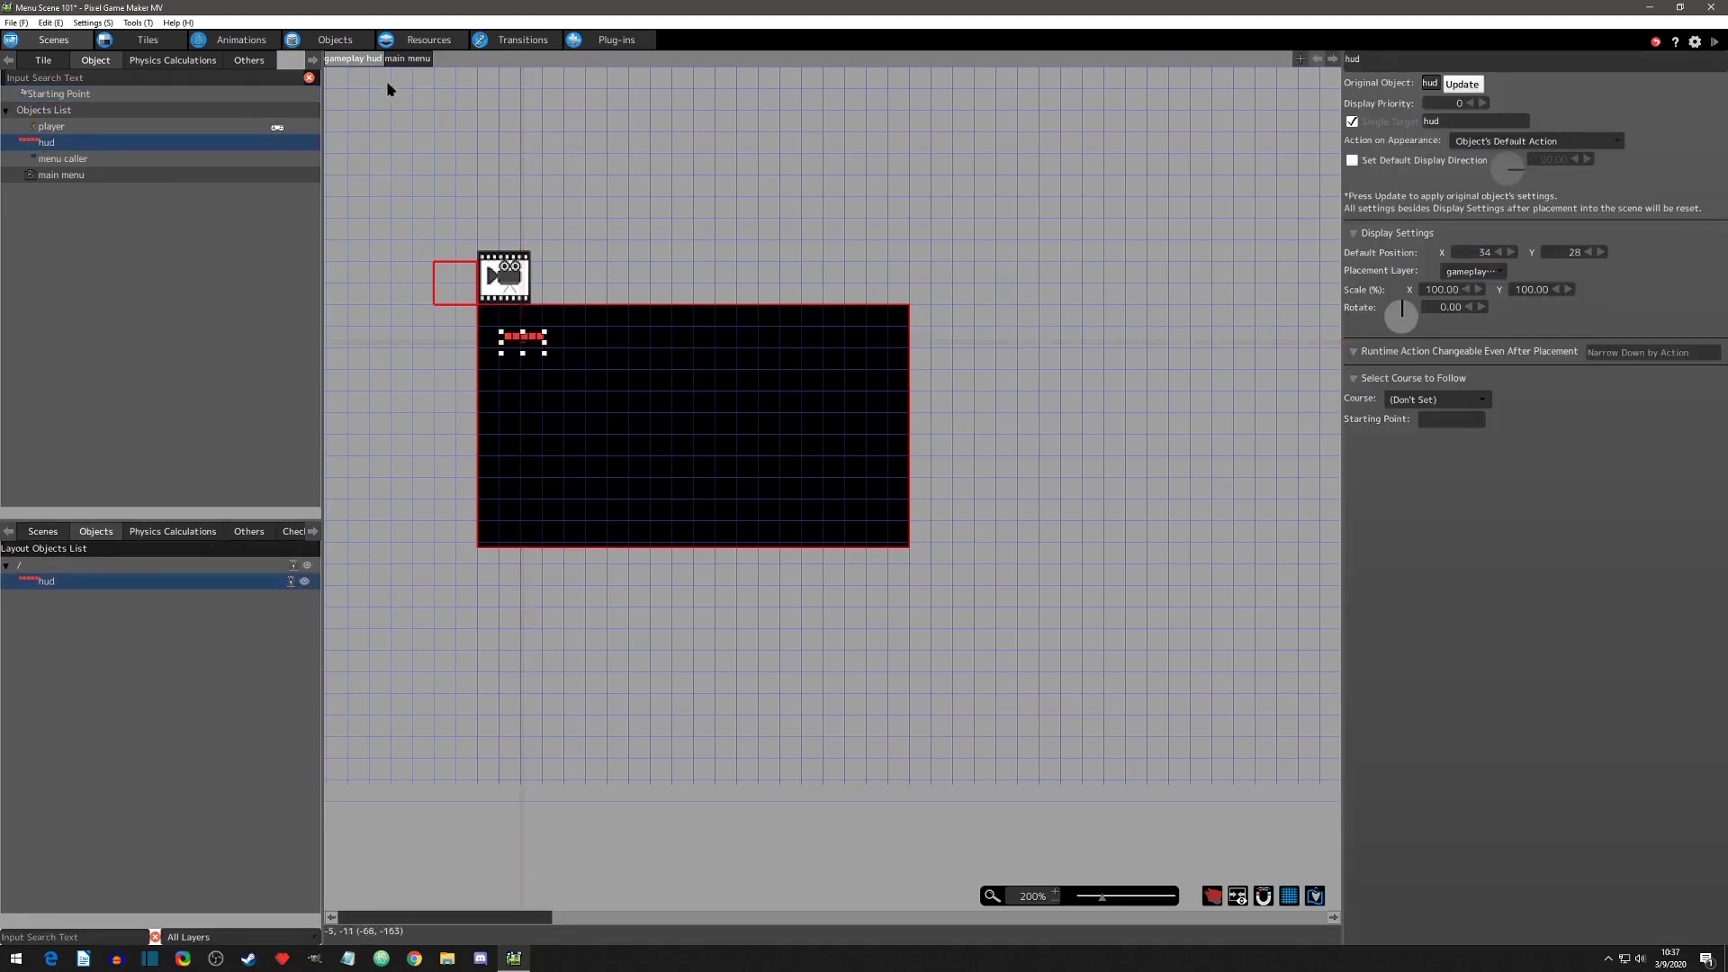
Step: Place the main menu object on the main menu screen at about X 154, Y 71, and briefly test play the game
left_click(409, 59)
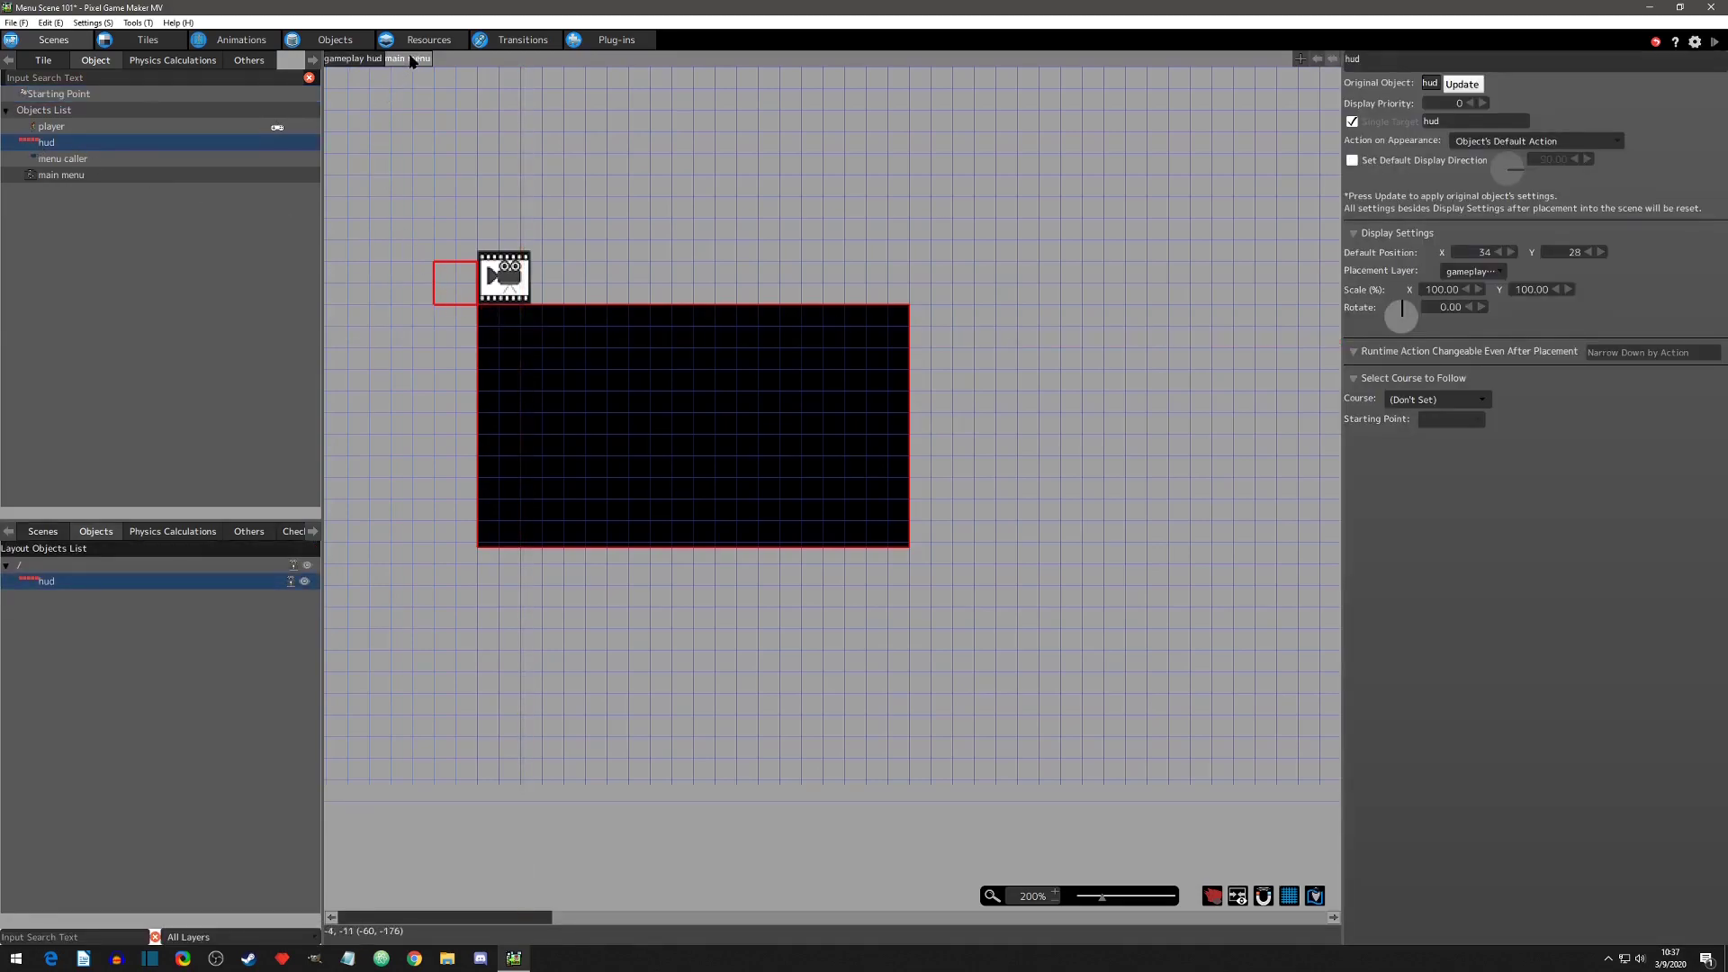
left_click(57, 175)
left_click_drag(225, 225, 684, 396)
left_click(1714, 41)
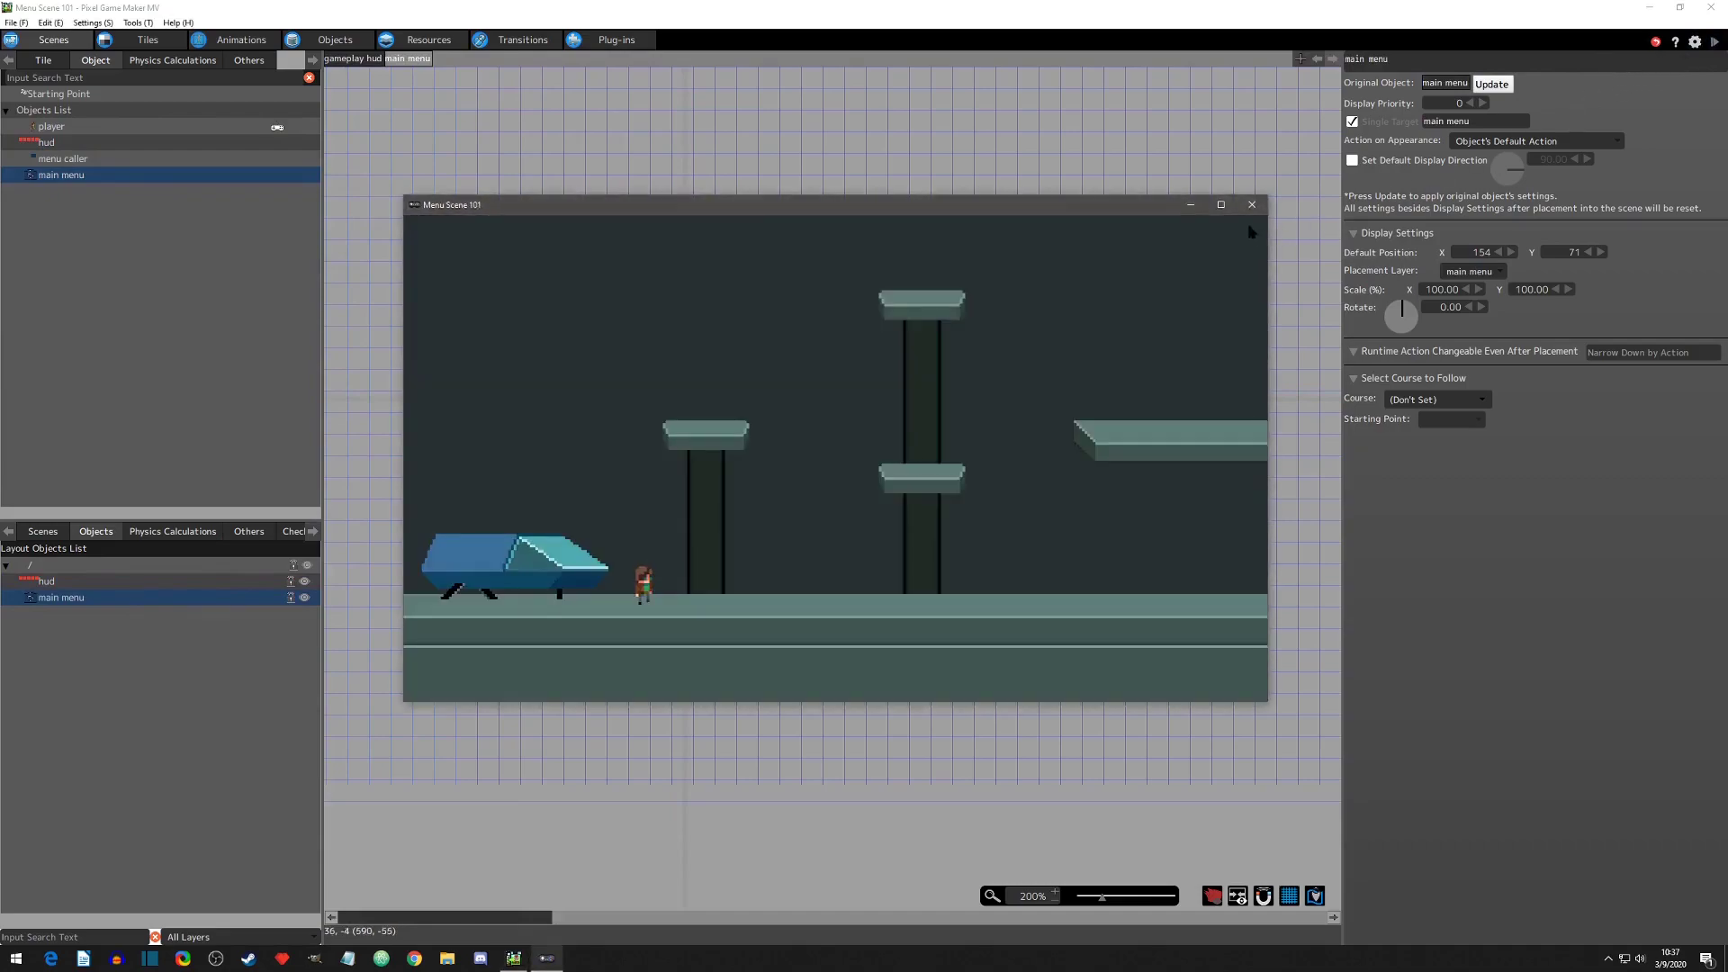
left_click(1251, 206)
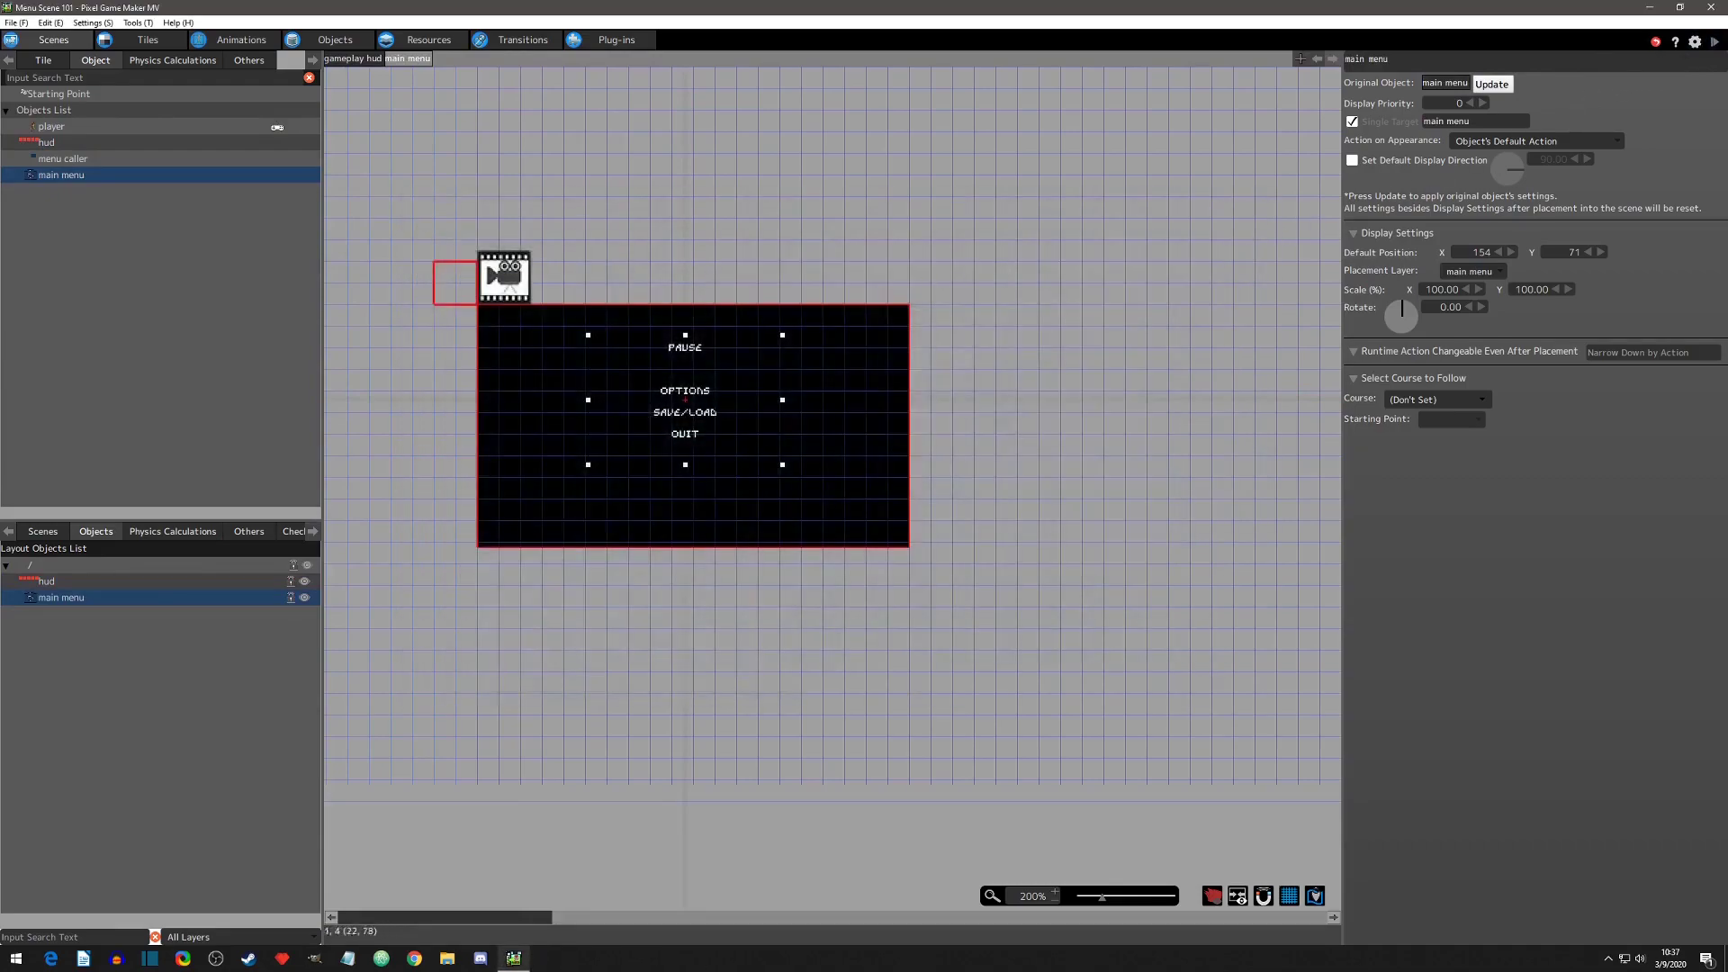
Step: Set the default menu screen of menu scene 101 to gameplay hud in its scene settings
left_click(41, 531)
left_click(107, 632)
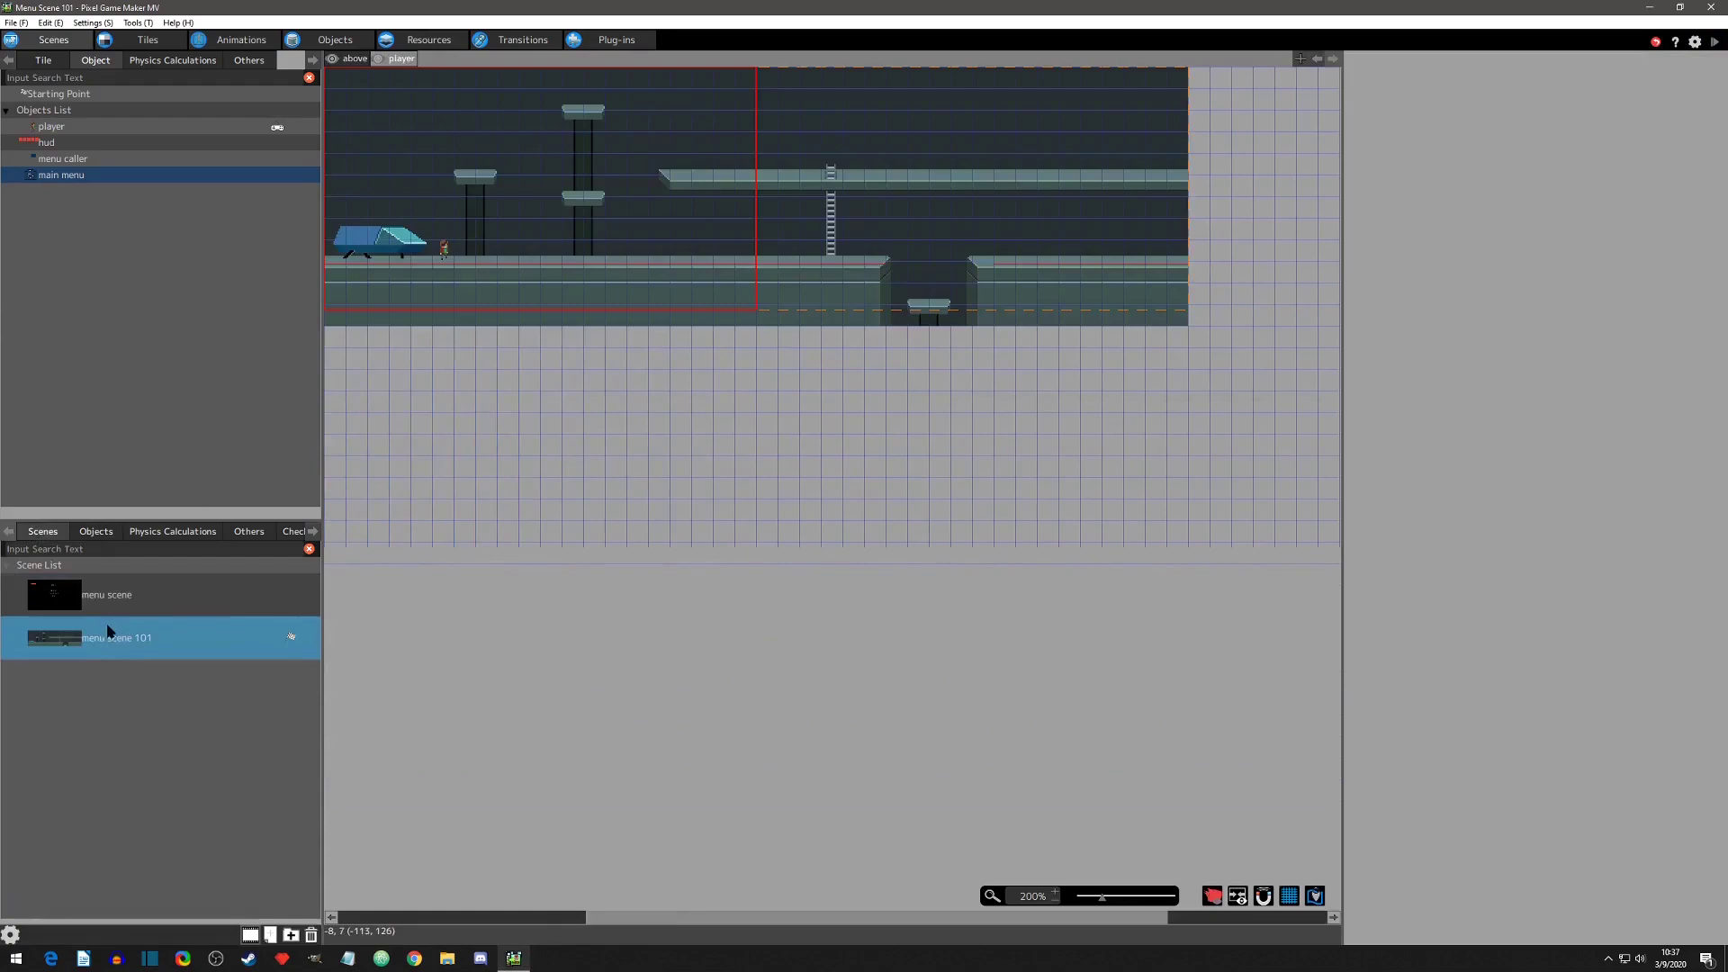
right_click(108, 630)
left_click(170, 790)
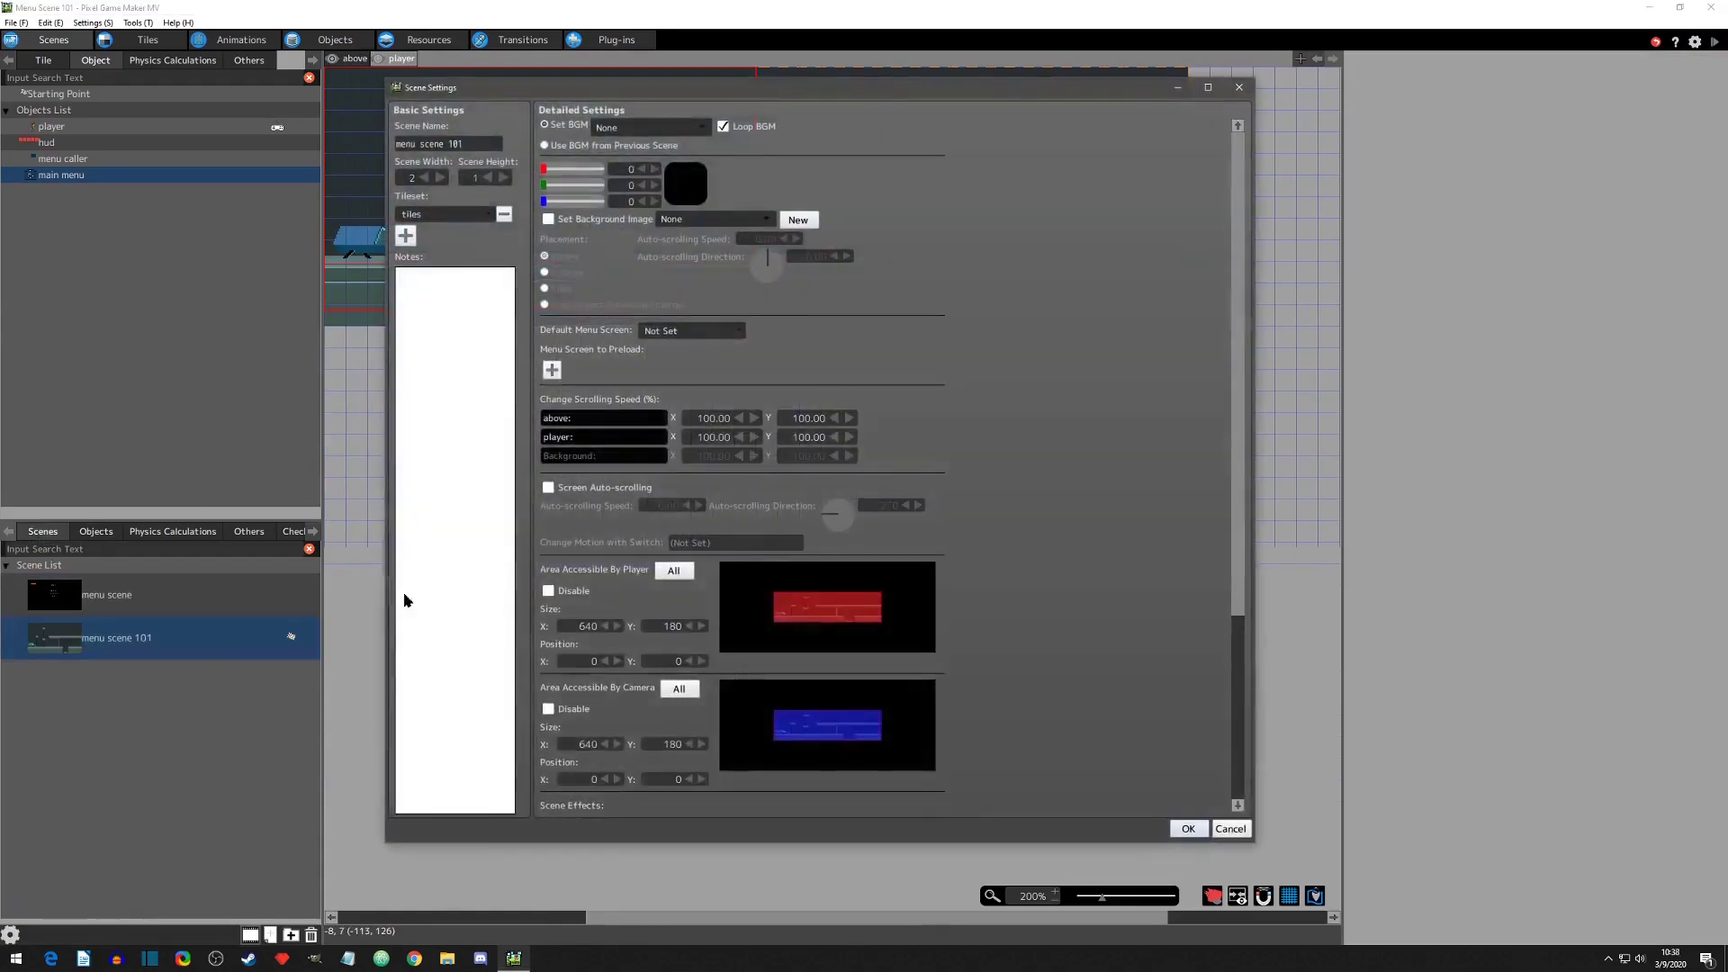
left_click(723, 340)
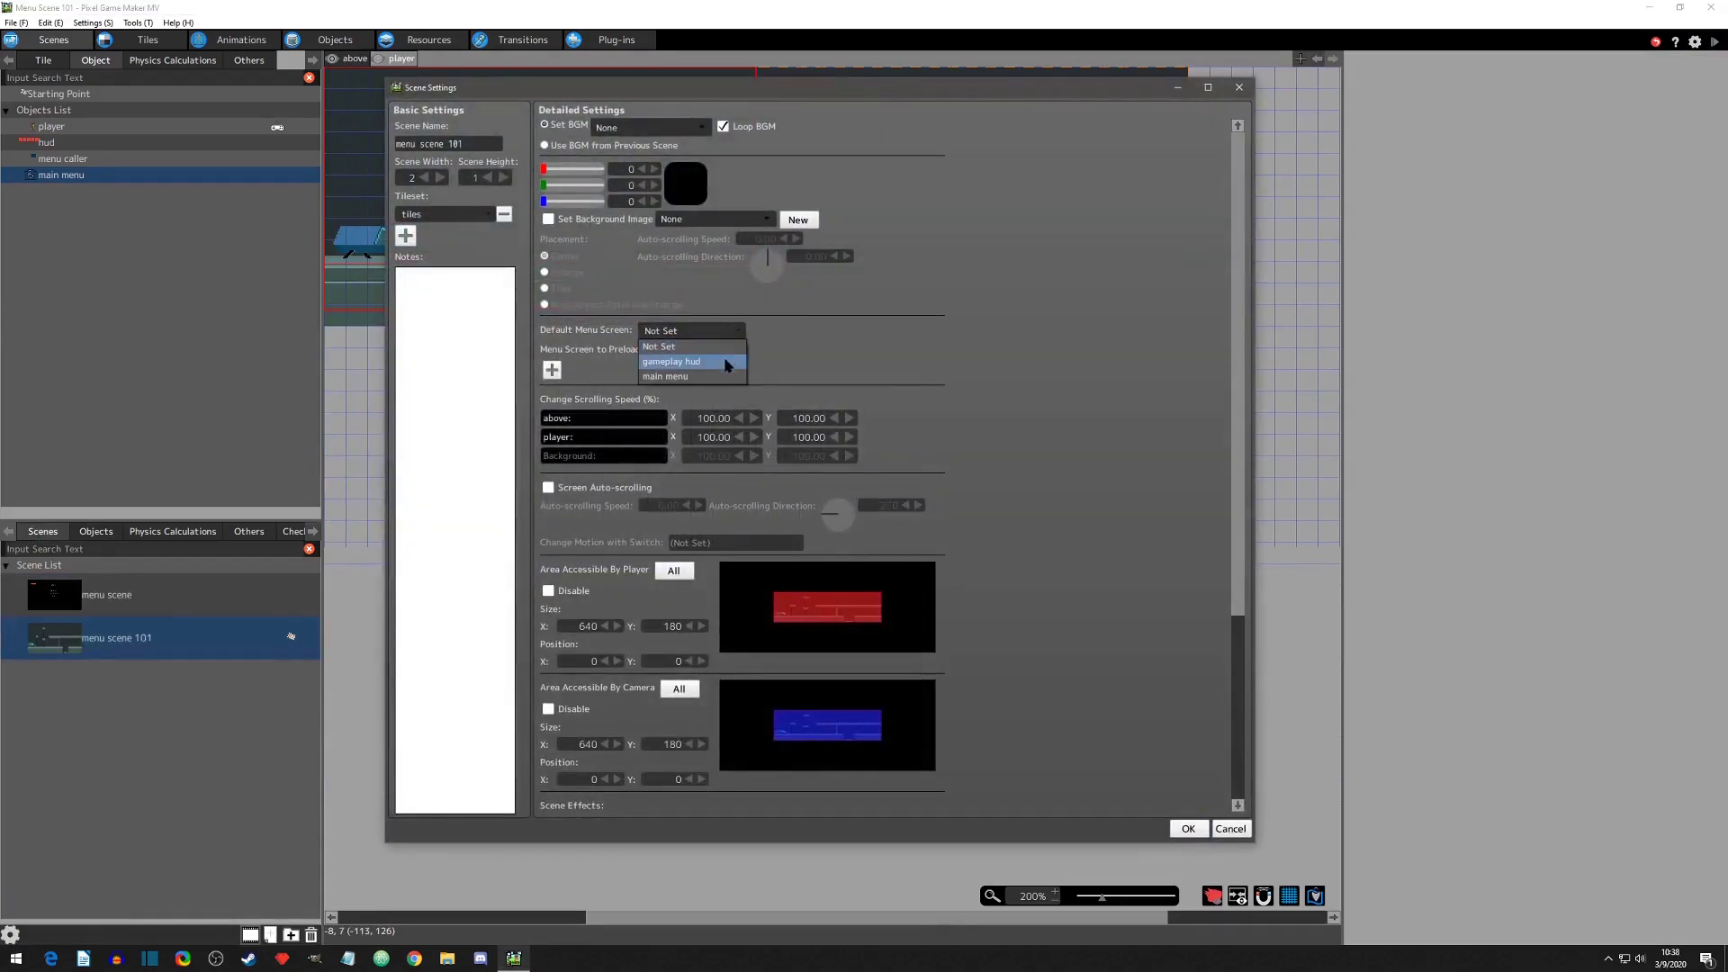
left_click(728, 362)
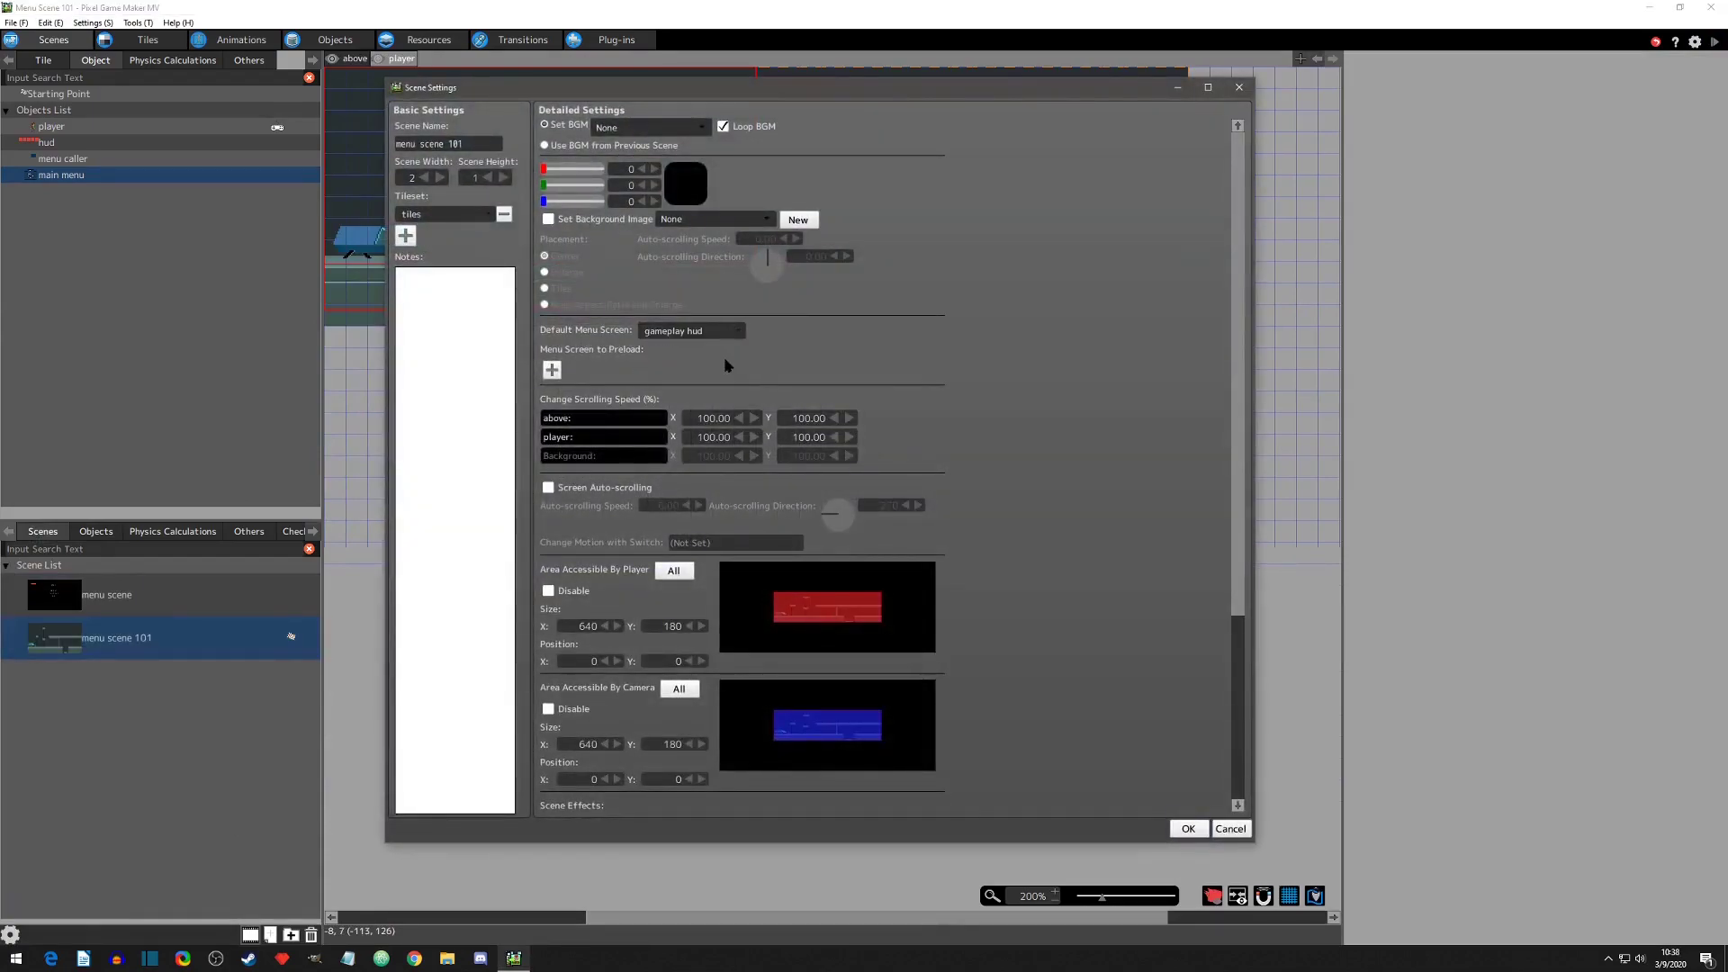
Step: Add main menu as a menu screen to preload for menu scene 101, and test play the game
left_click(552, 370)
left_click(630, 370)
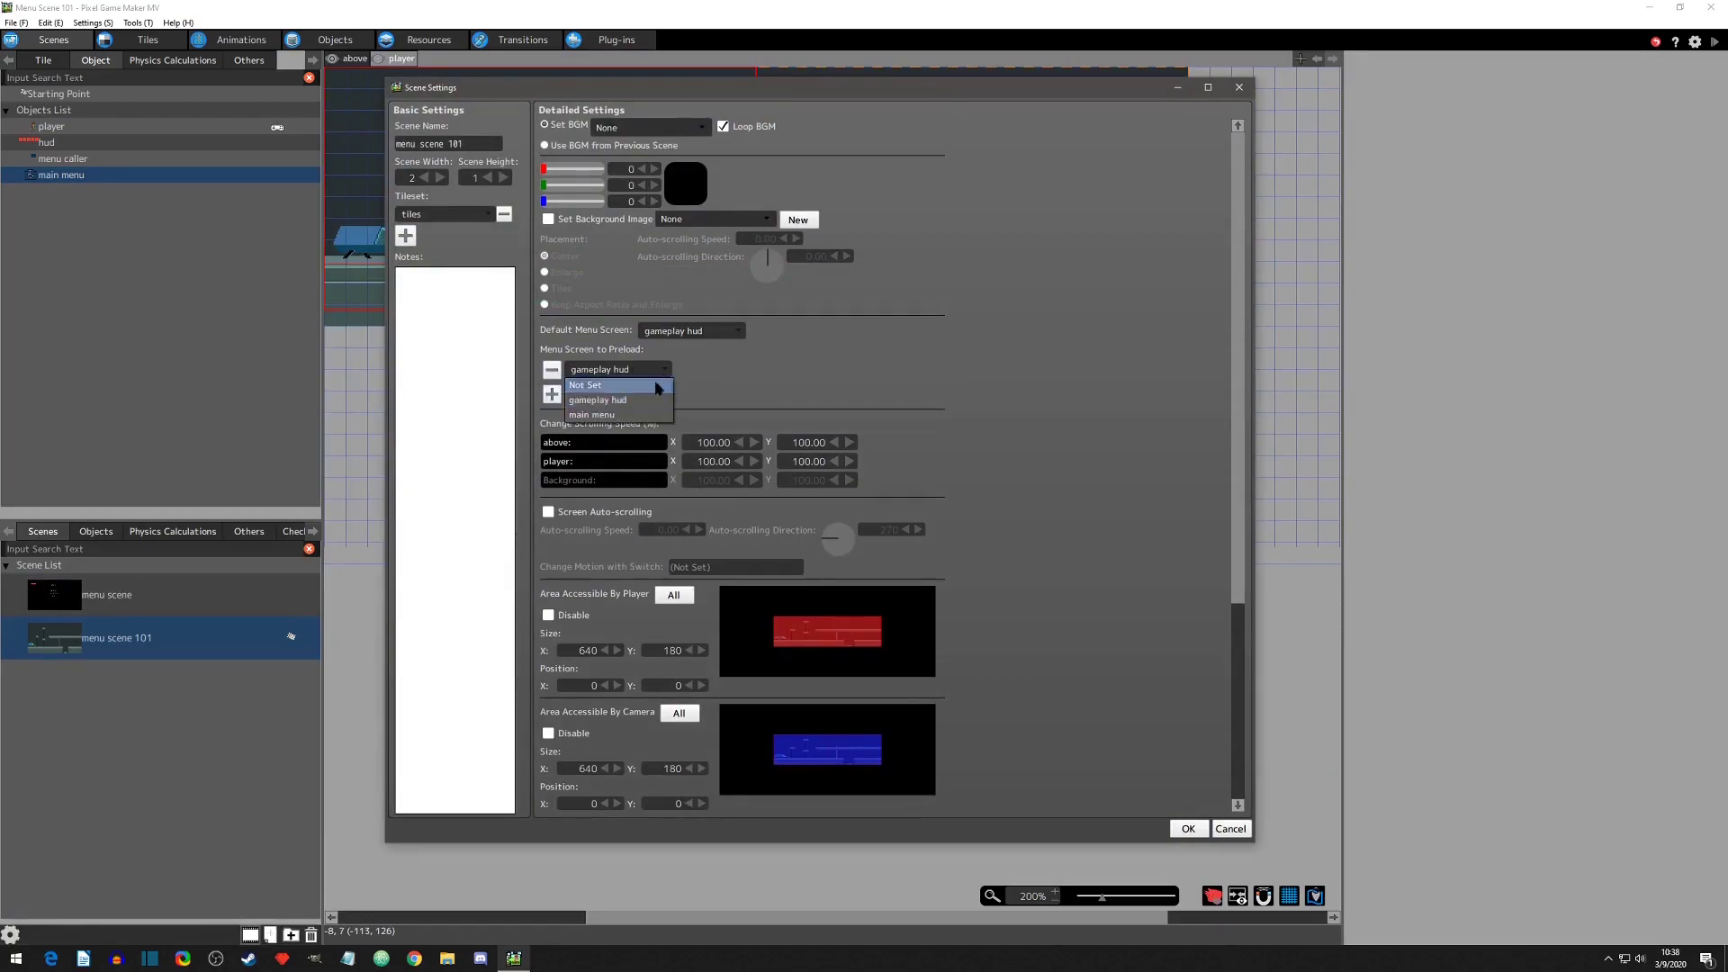
left_click(653, 414)
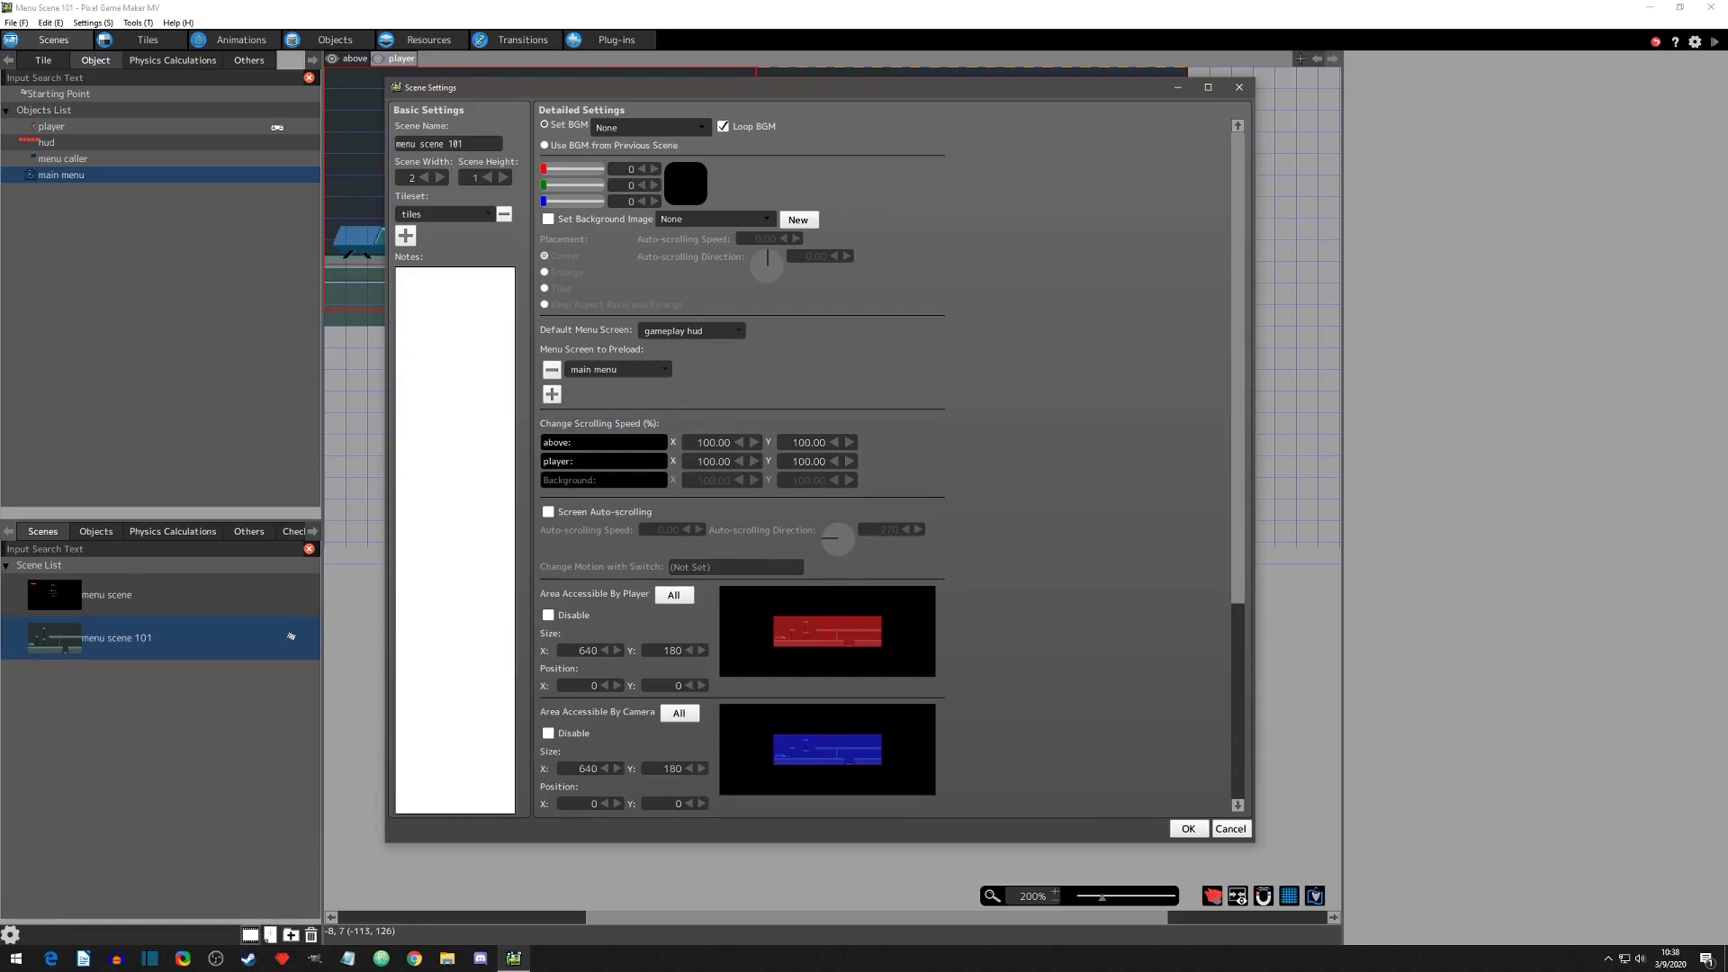
left_click(1186, 829)
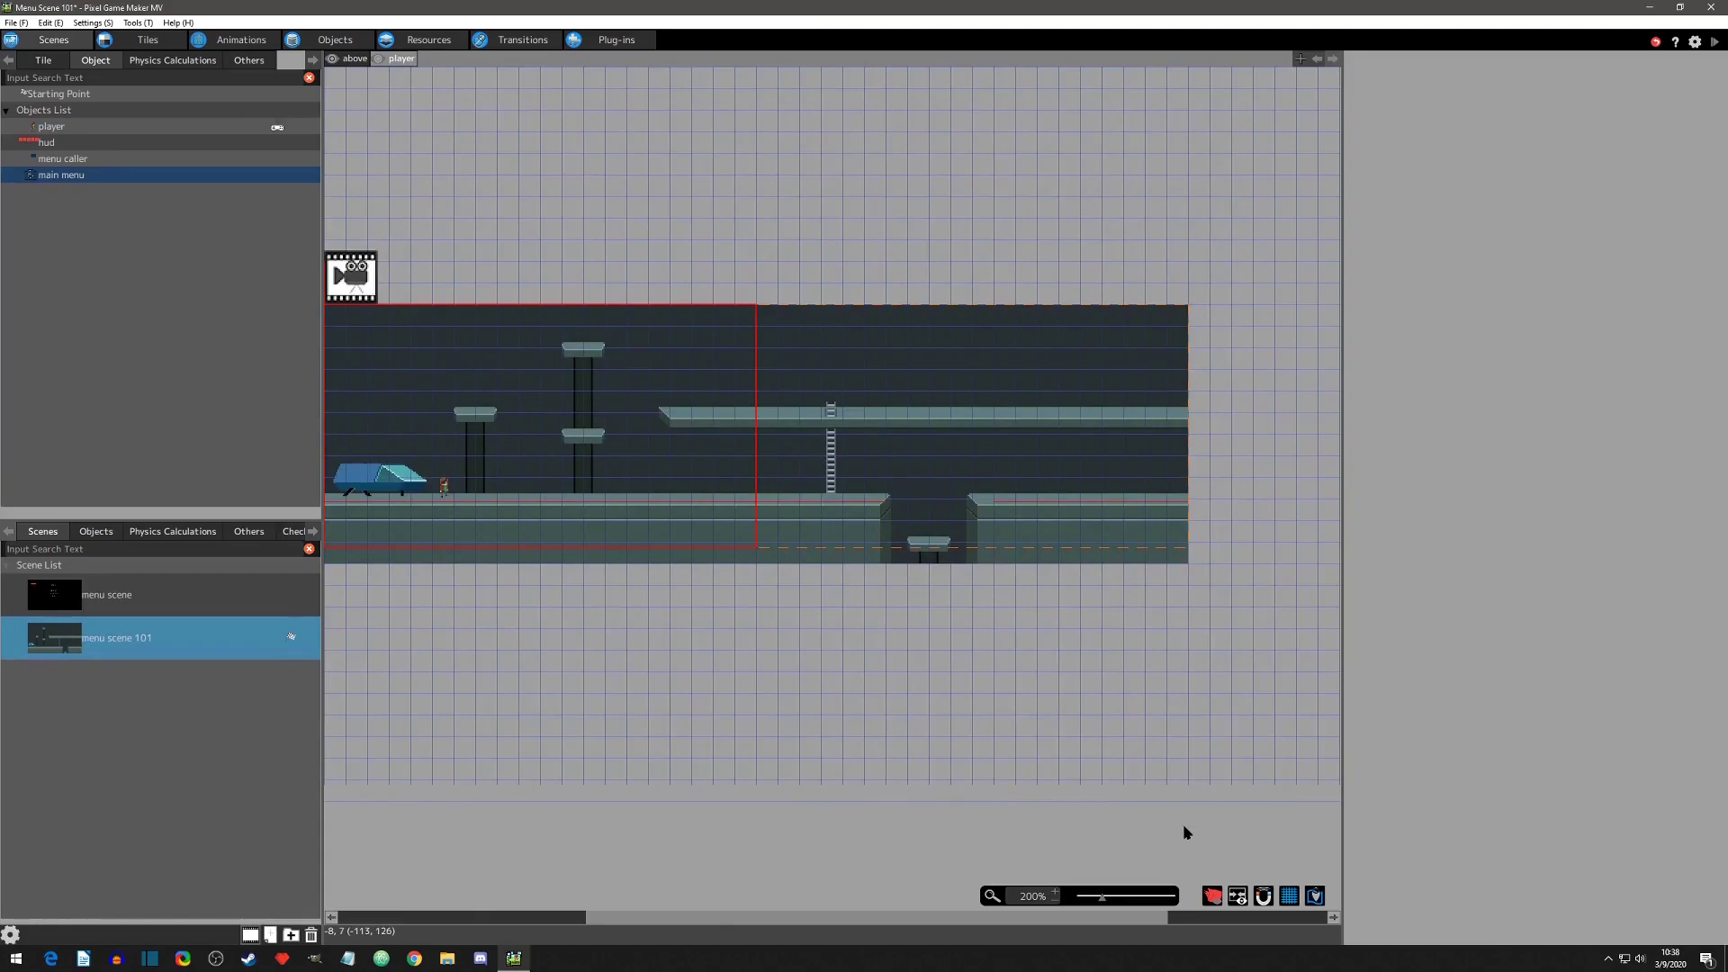
left_click(1715, 42)
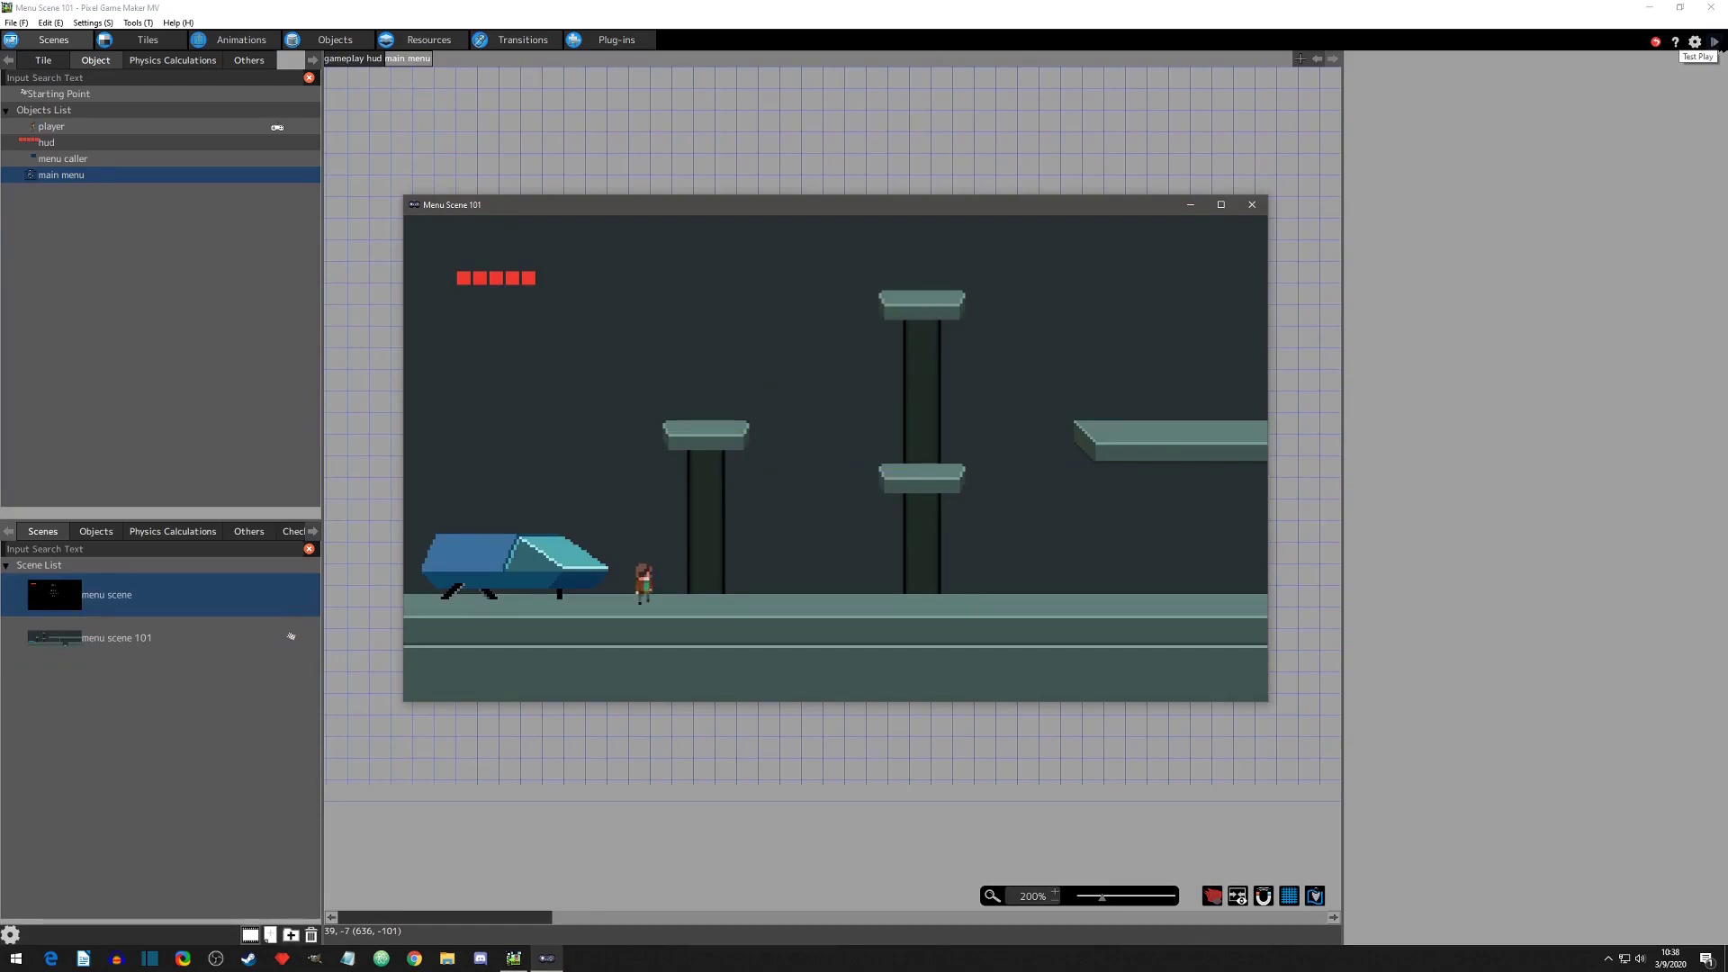
Step: Run the player character along the ground in the test play, then close the game window
key("Right")
key("Right")
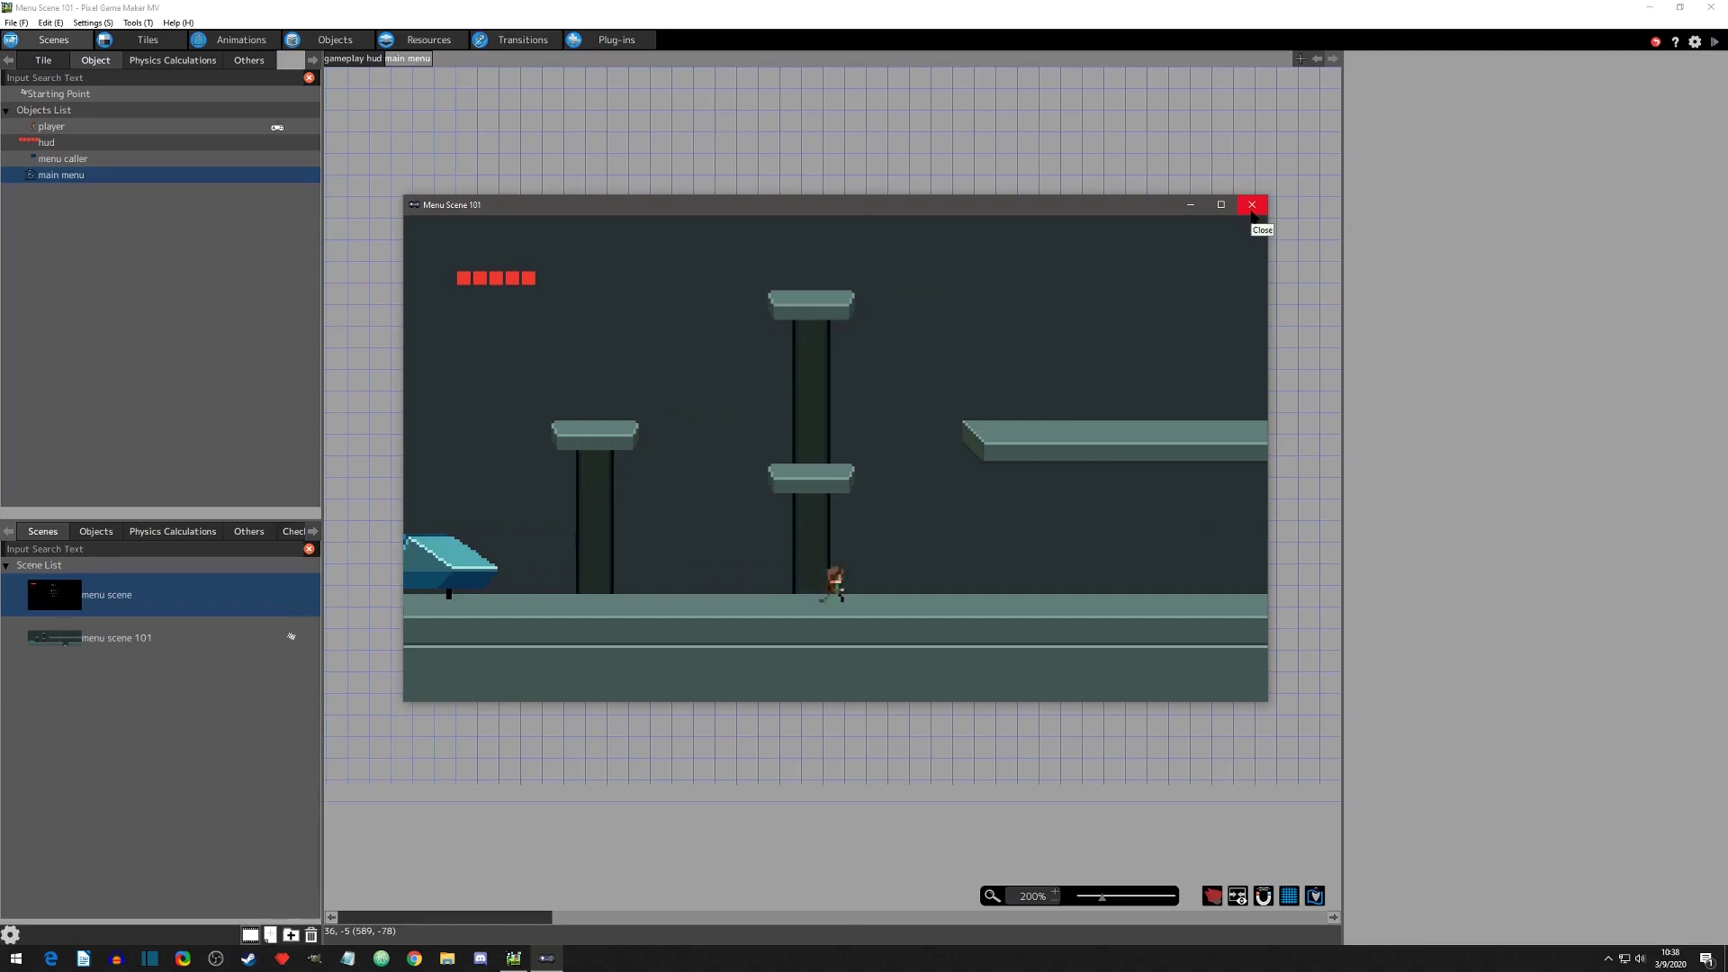
key("Right")
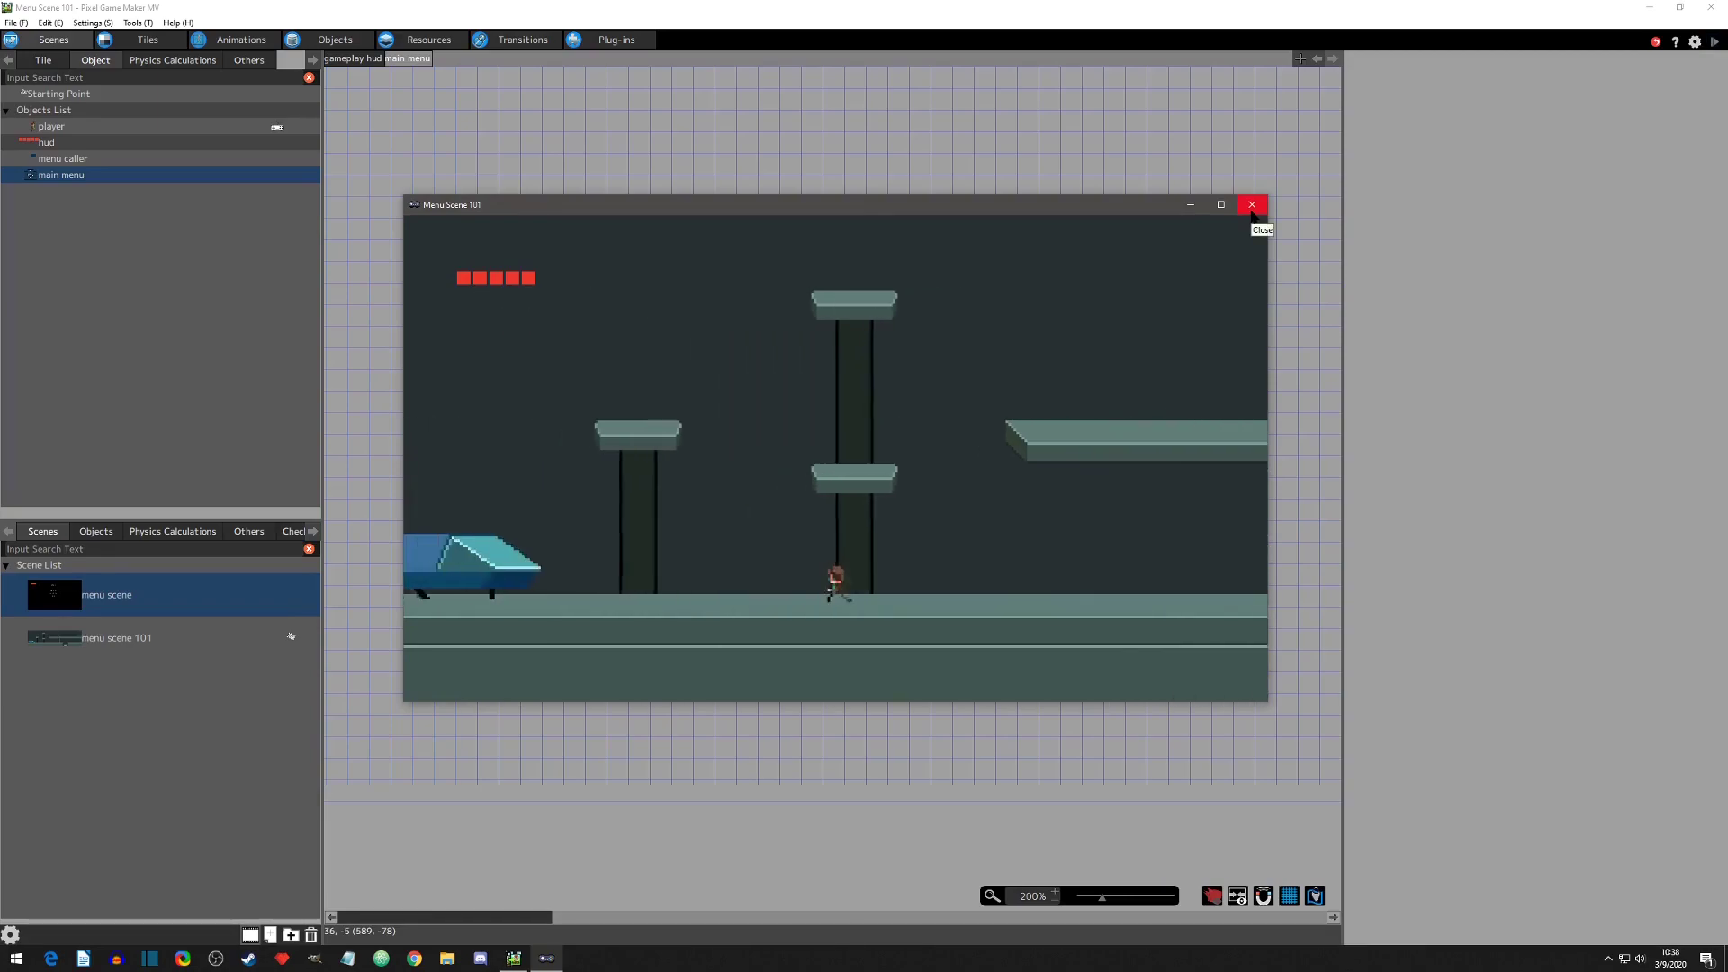
left_click(1250, 205)
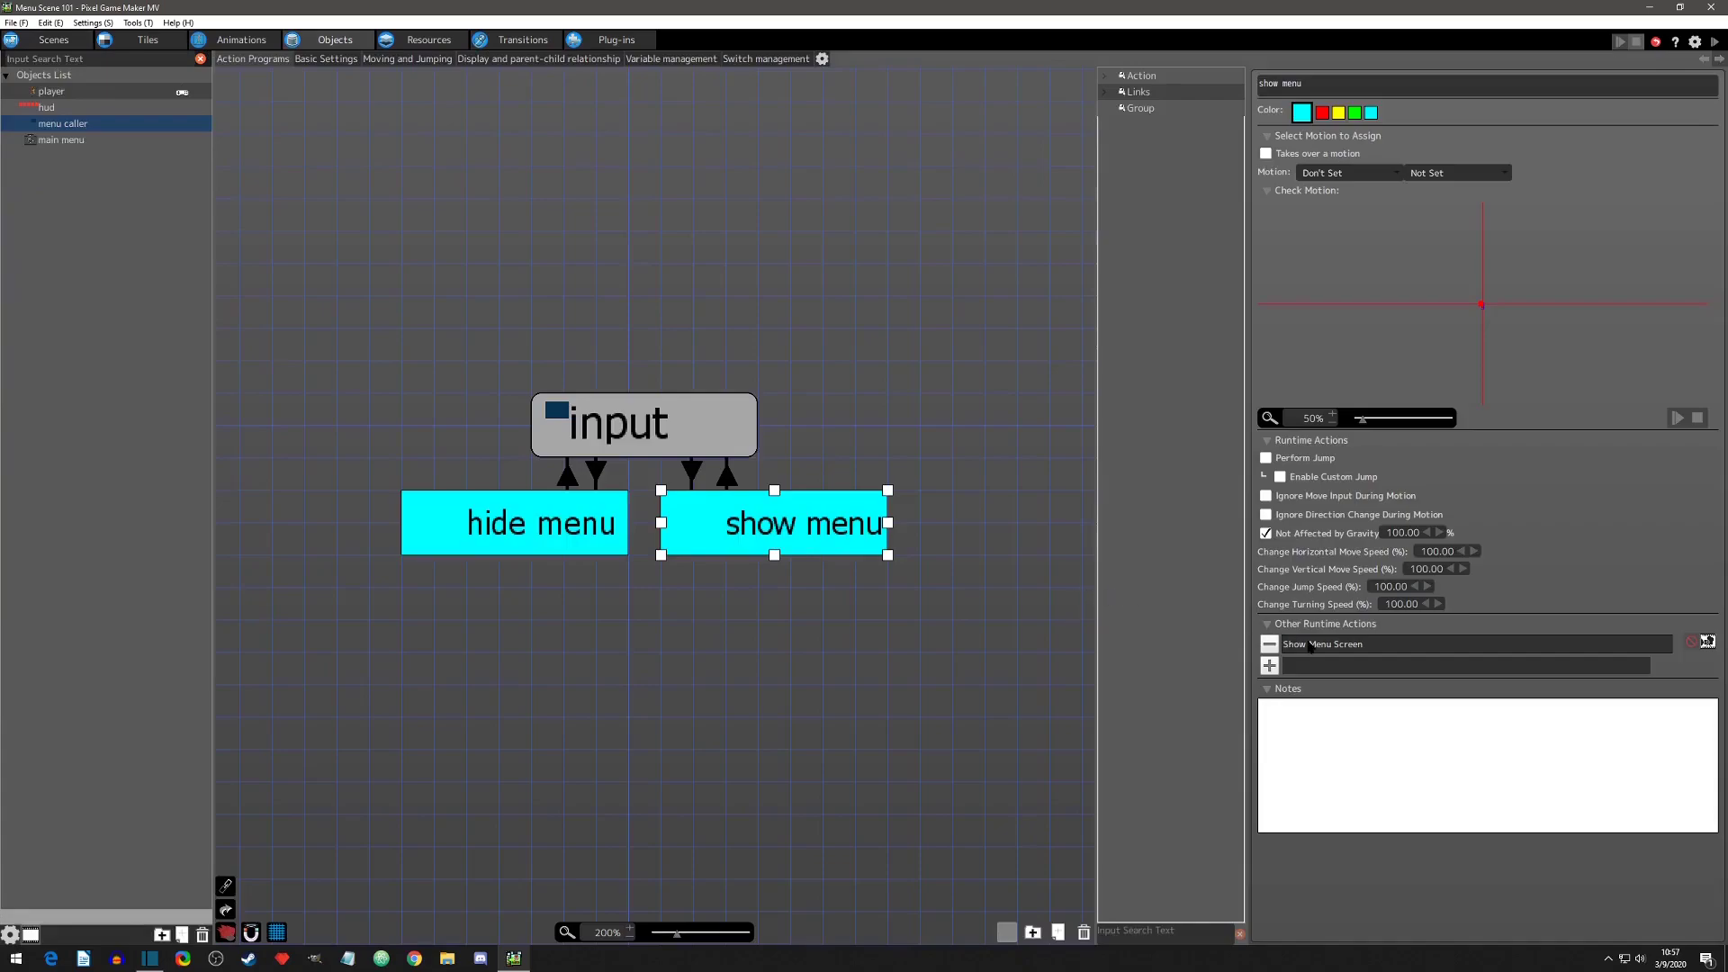
Step: Set the menu screen displayed by the menu caller's show menu action to main menu
left_click(601, 549)
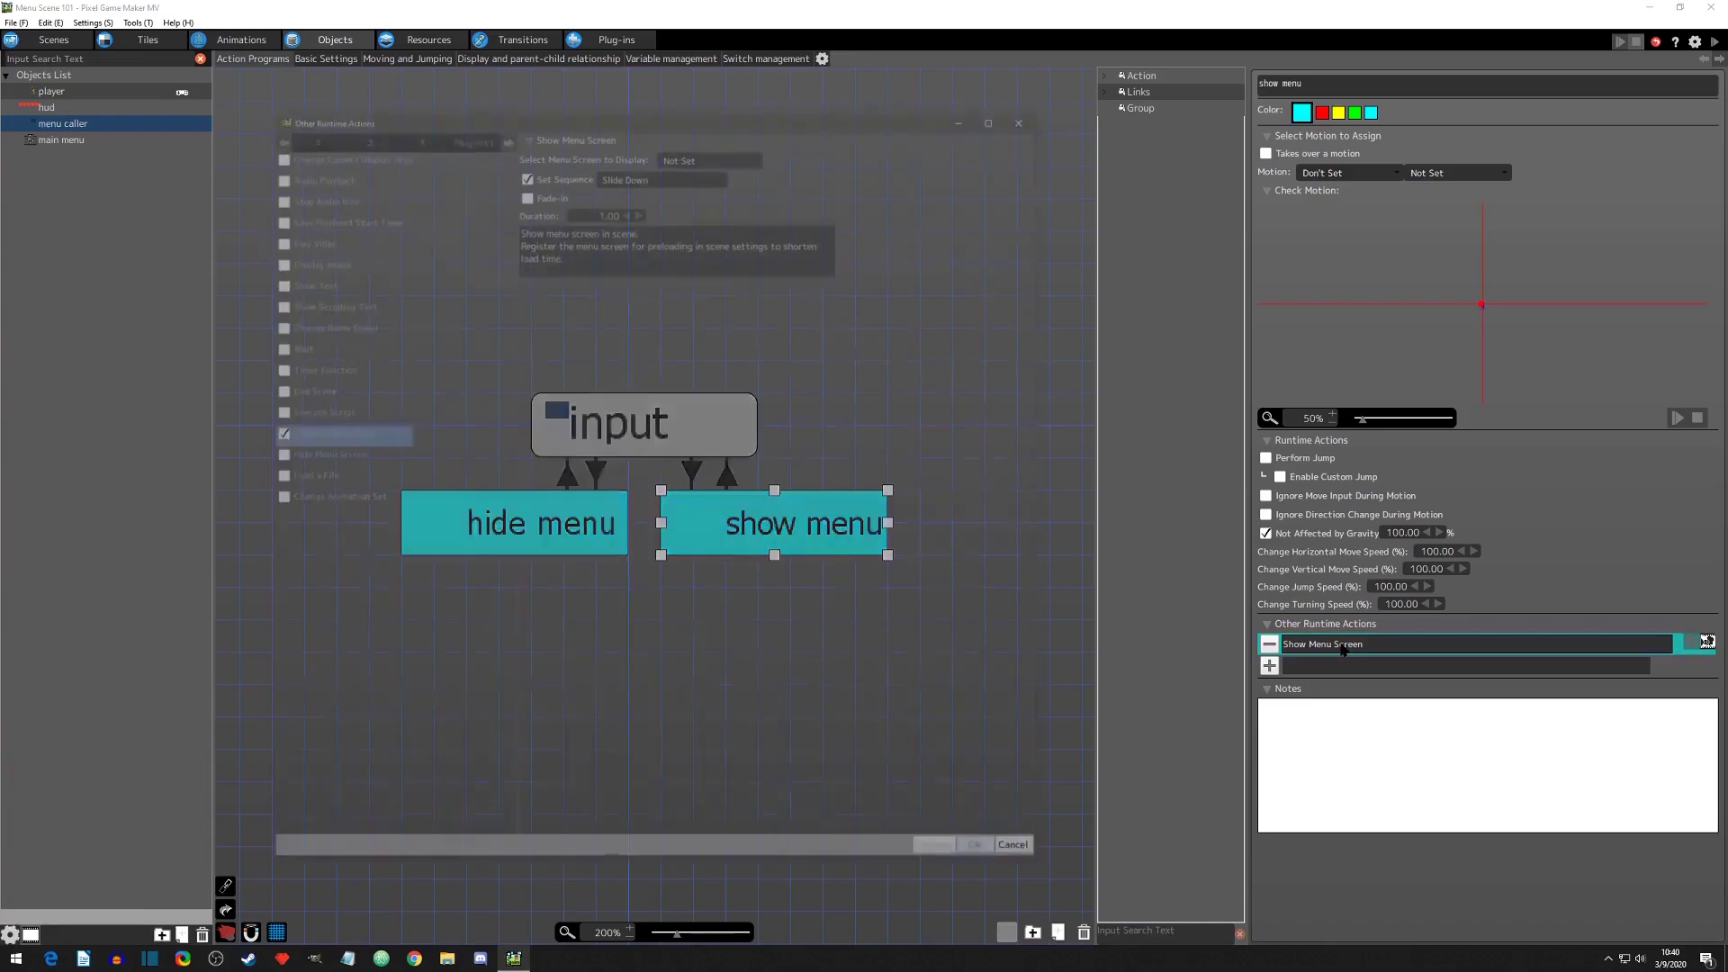
left_click(1707, 642)
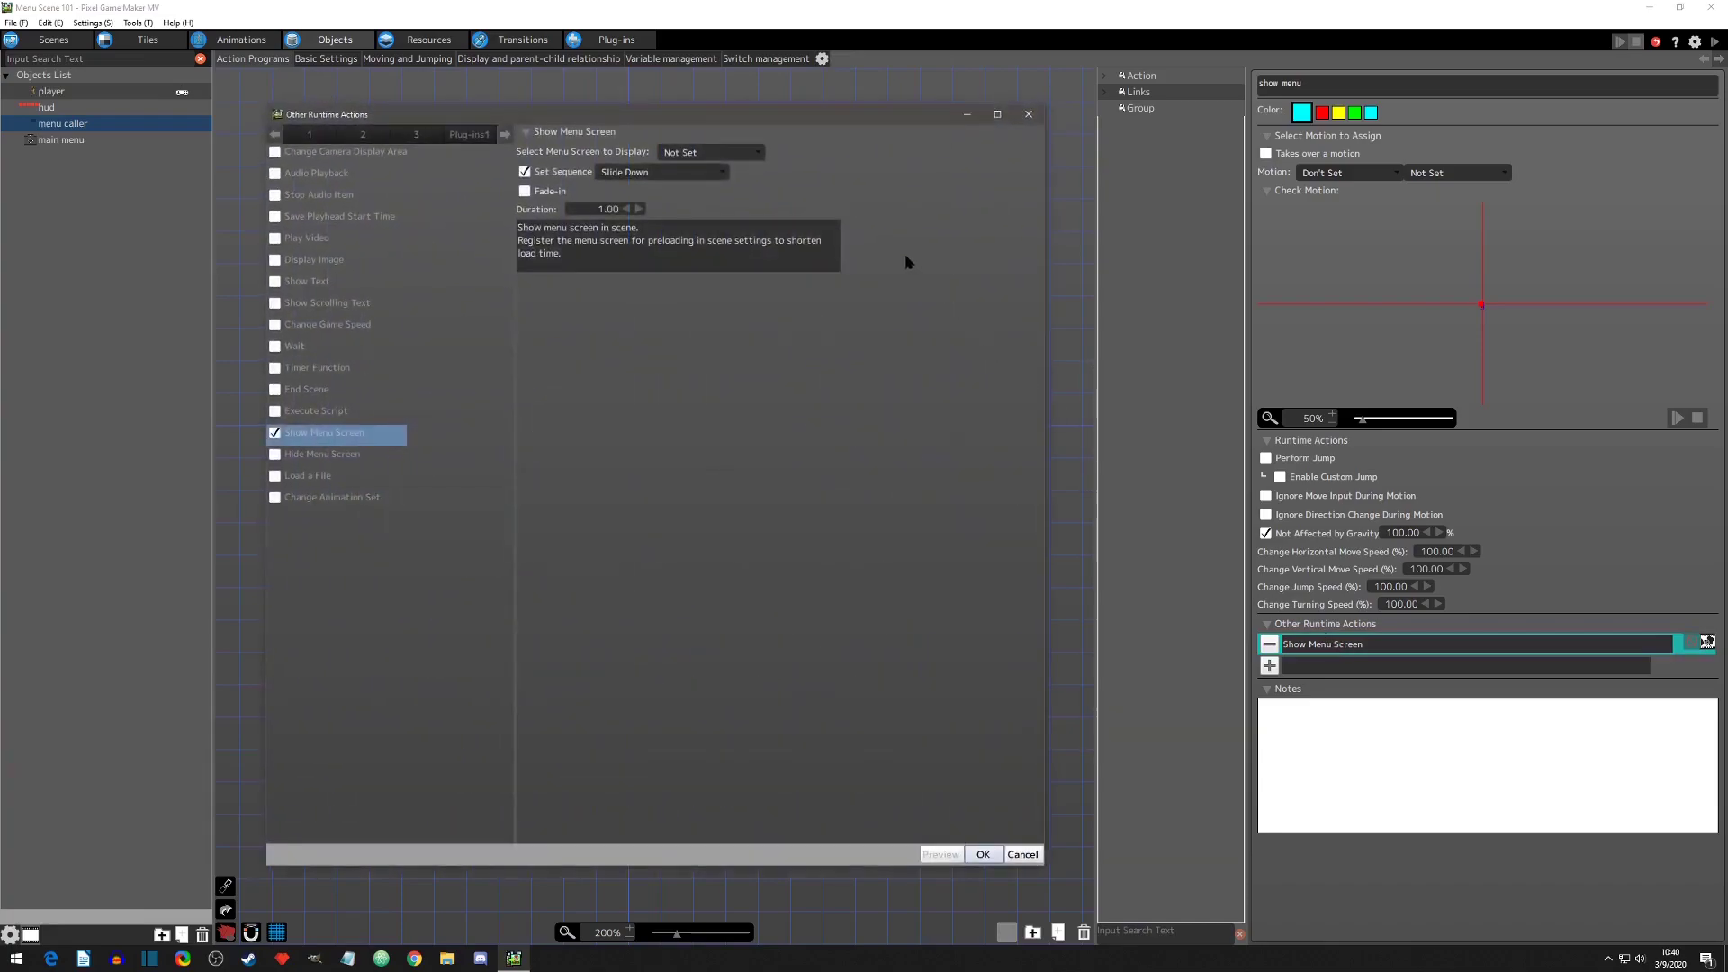
left_click(758, 155)
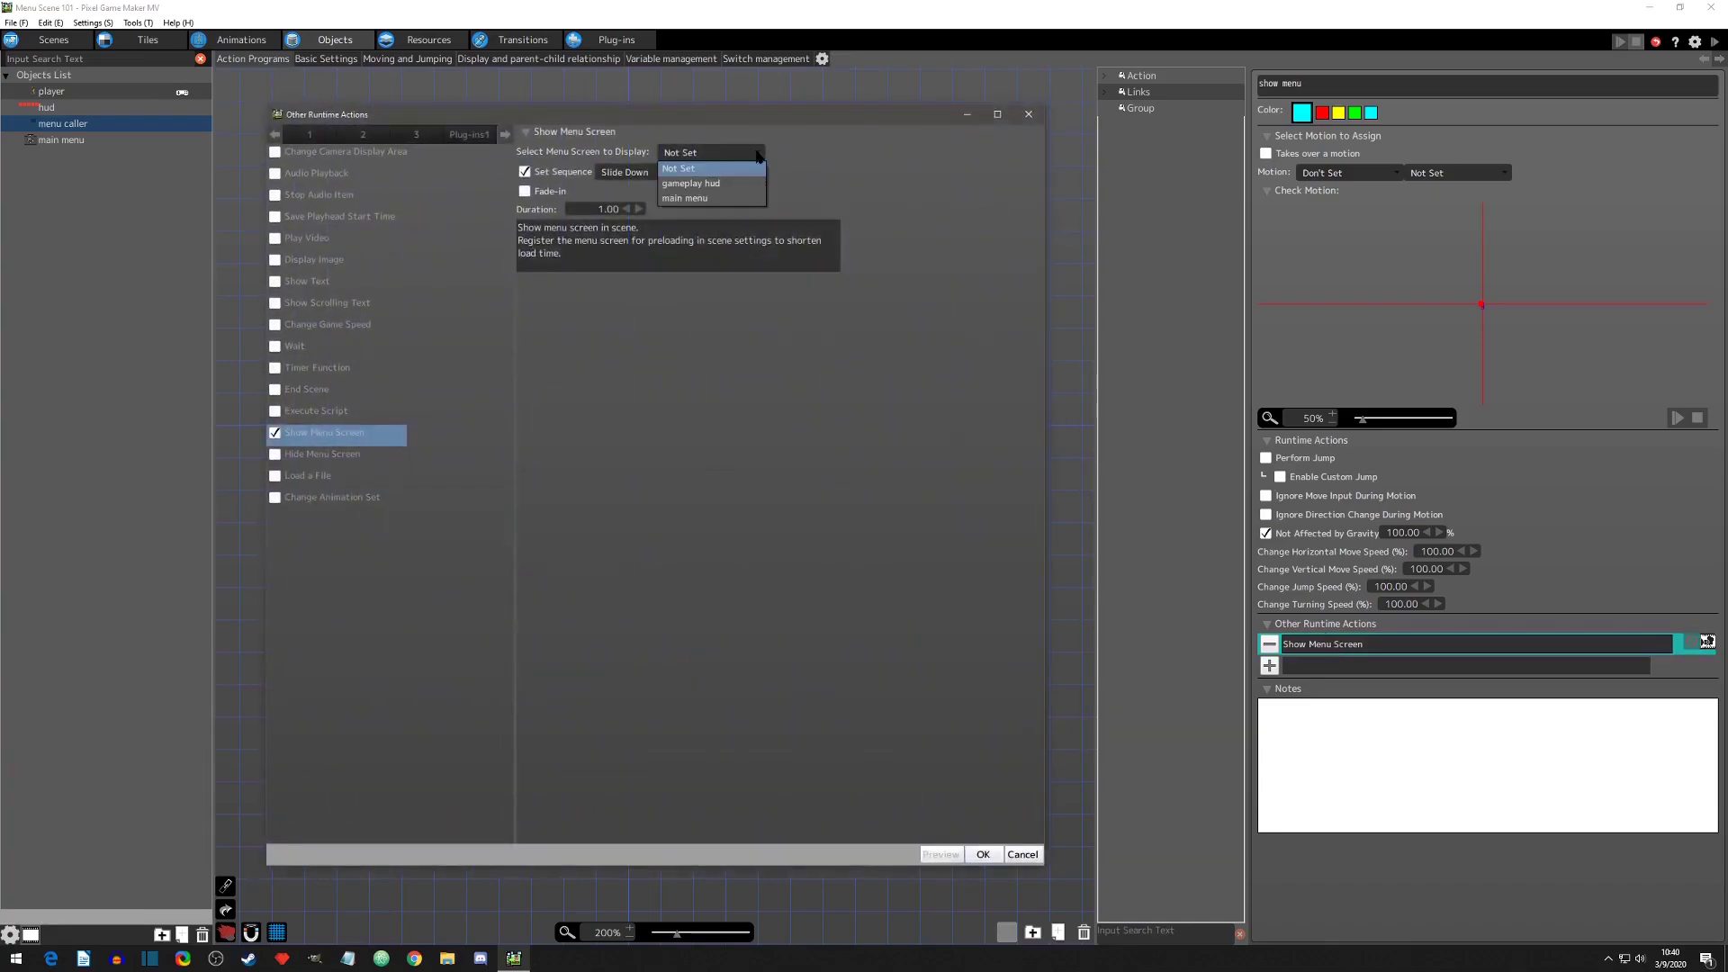
left_click(749, 195)
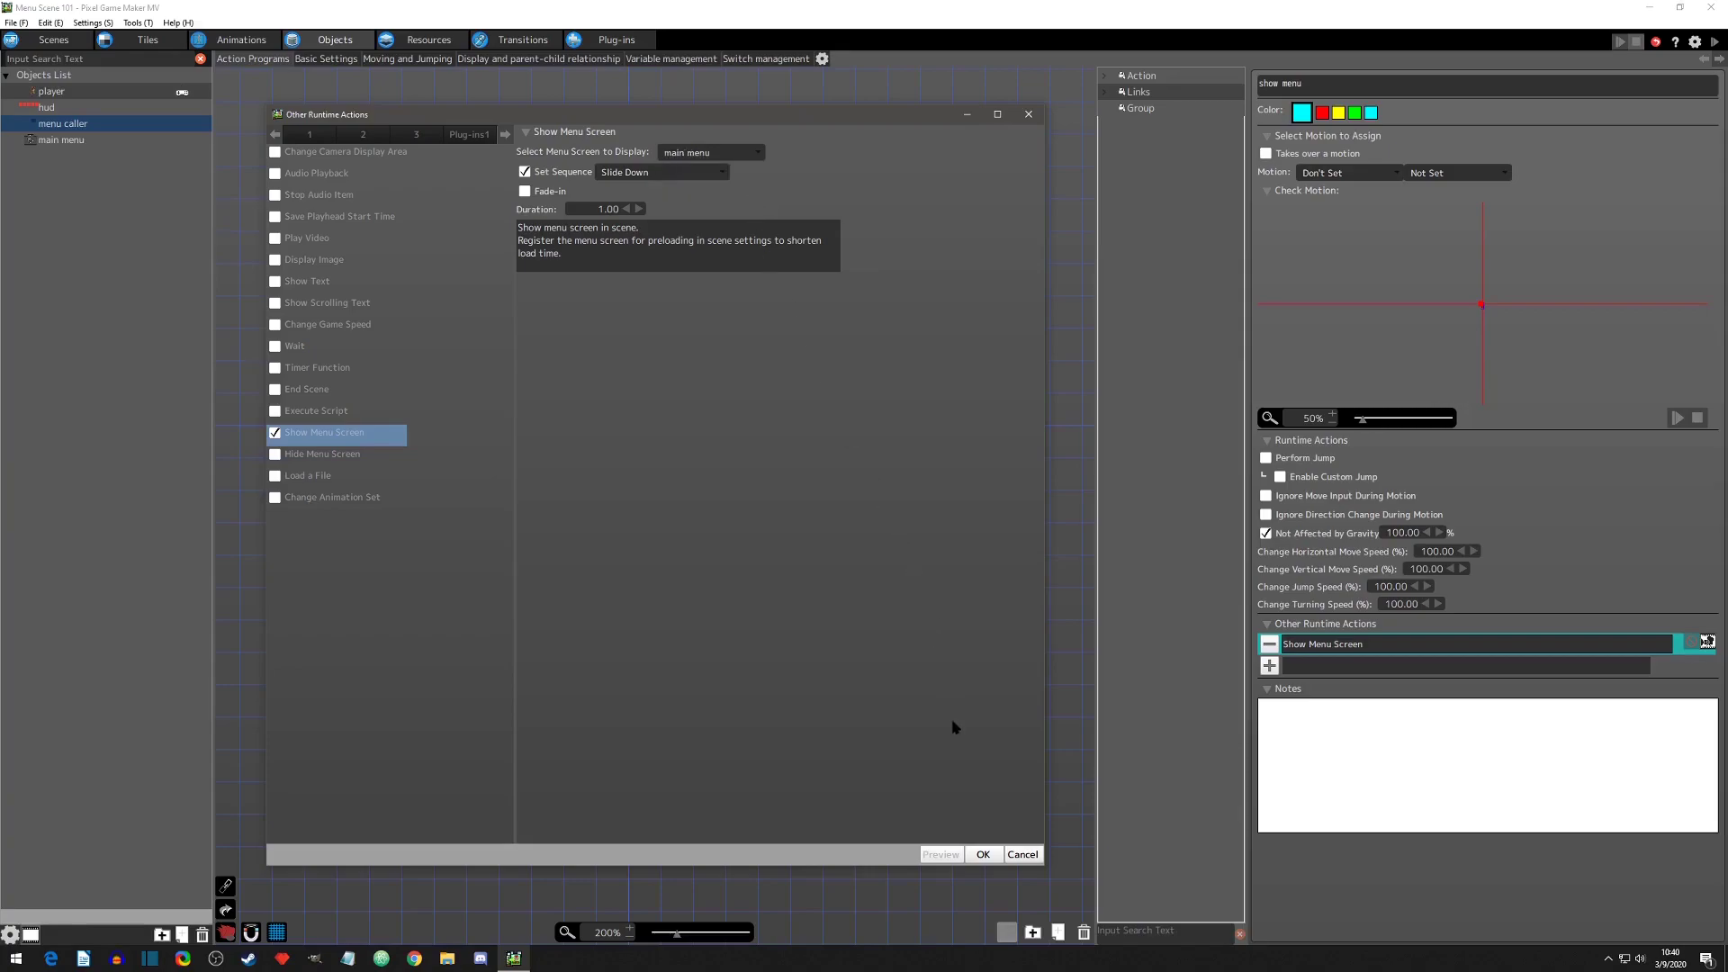
left_click(983, 854)
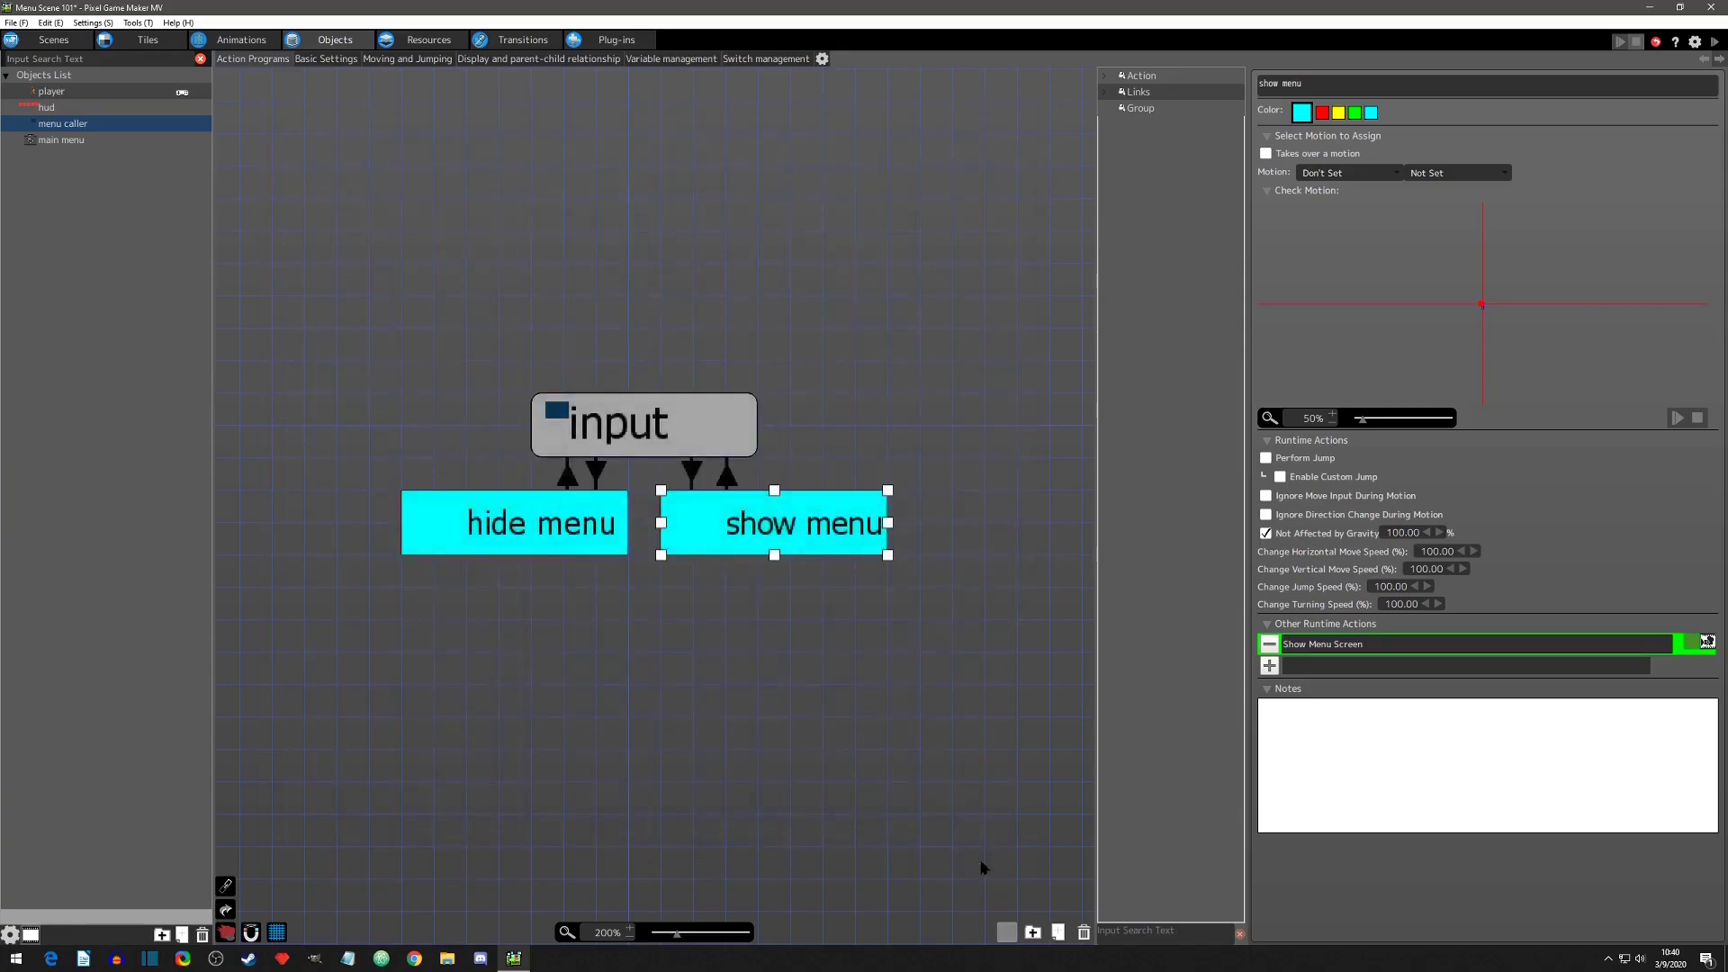
Step: Review the Hide Menu Screen settings of the menu caller's hide menu action
left_click(593, 526)
double_click(1312, 644)
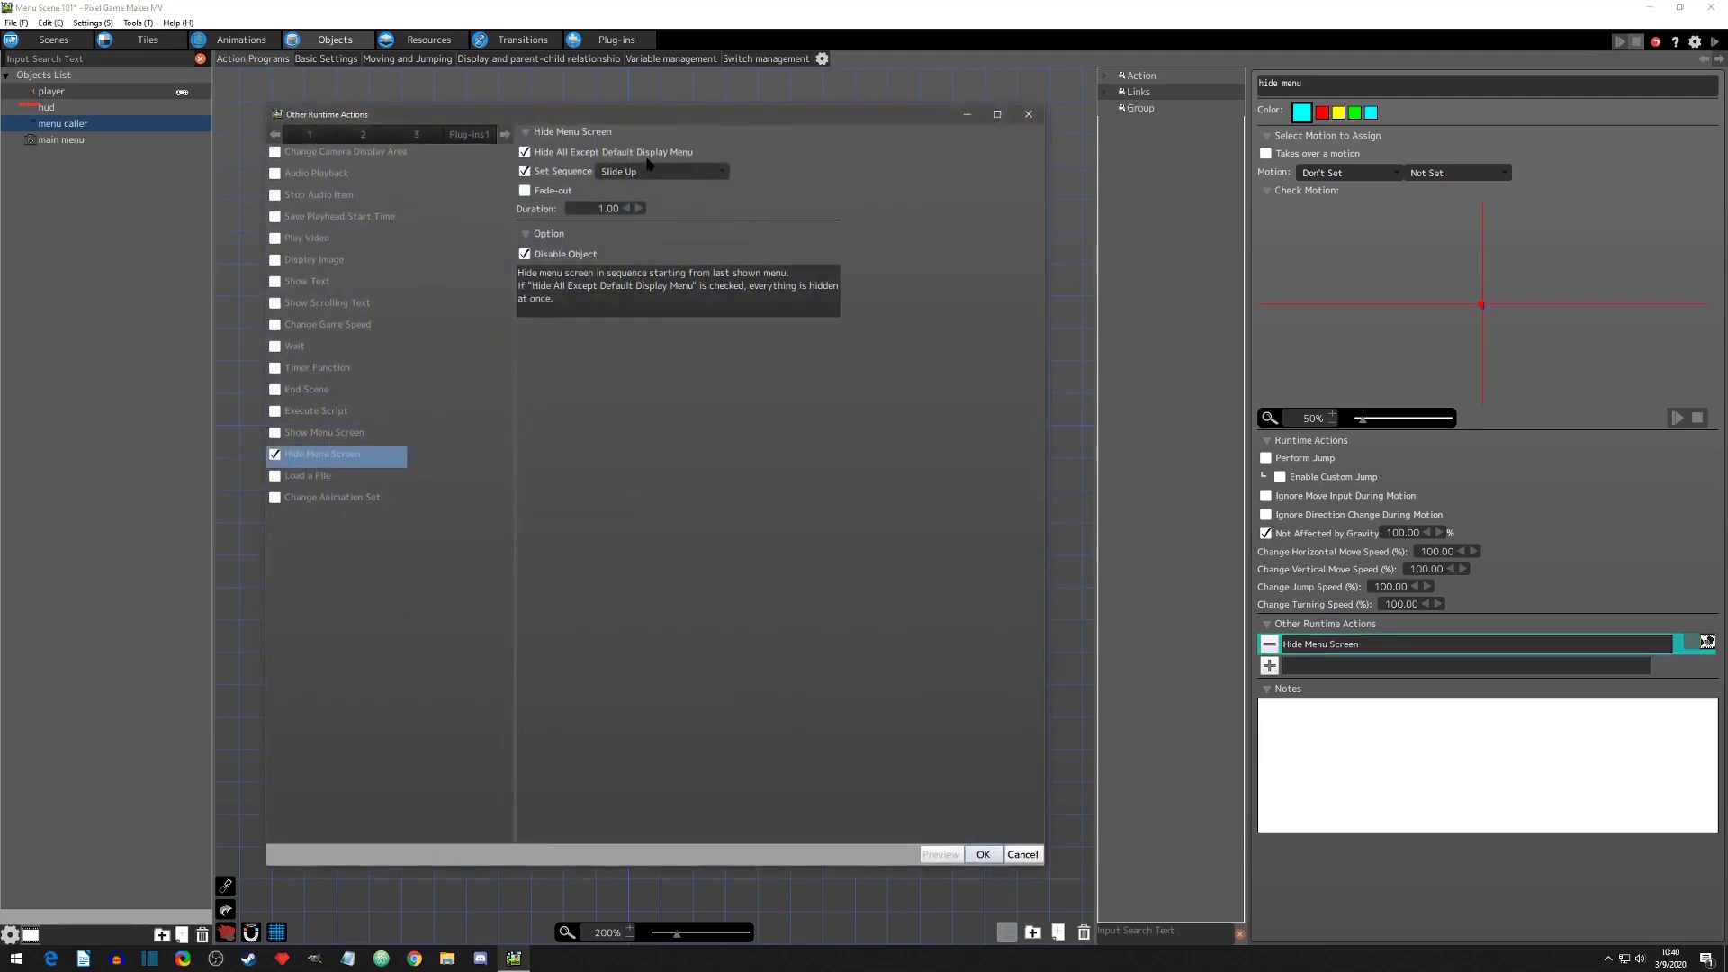
left_click(983, 854)
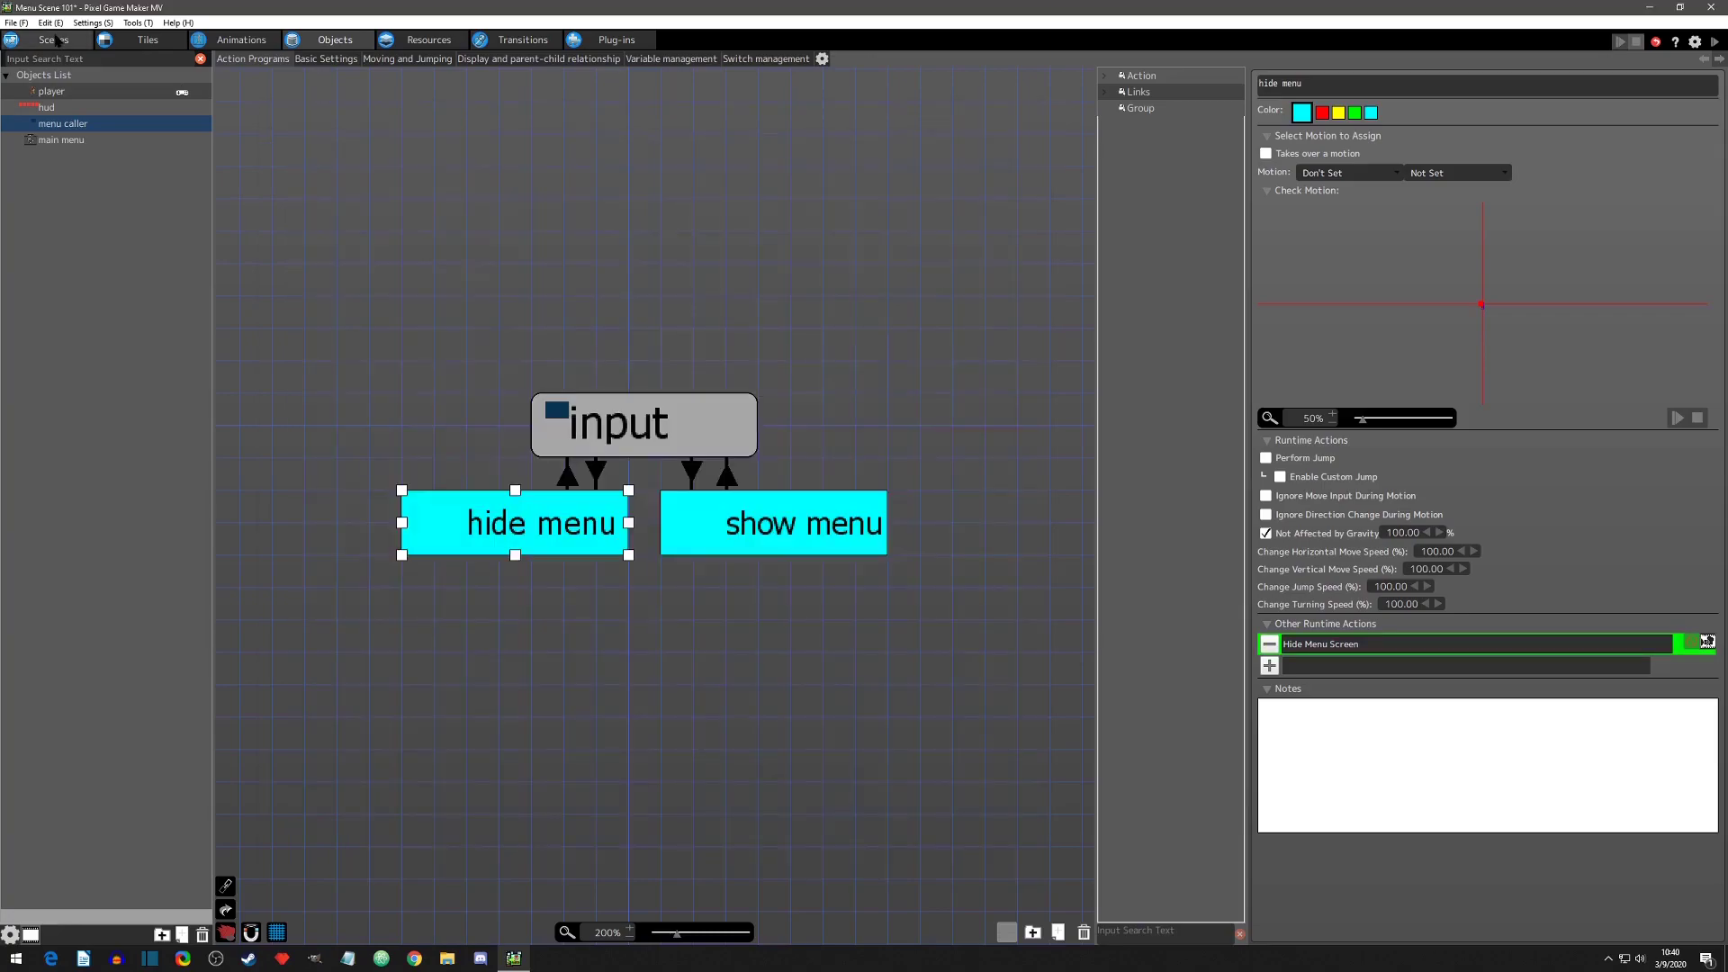
Step: Place the menu caller object on the gameplay hud screen, just above the camera area beside the camera icon
left_click(54, 40)
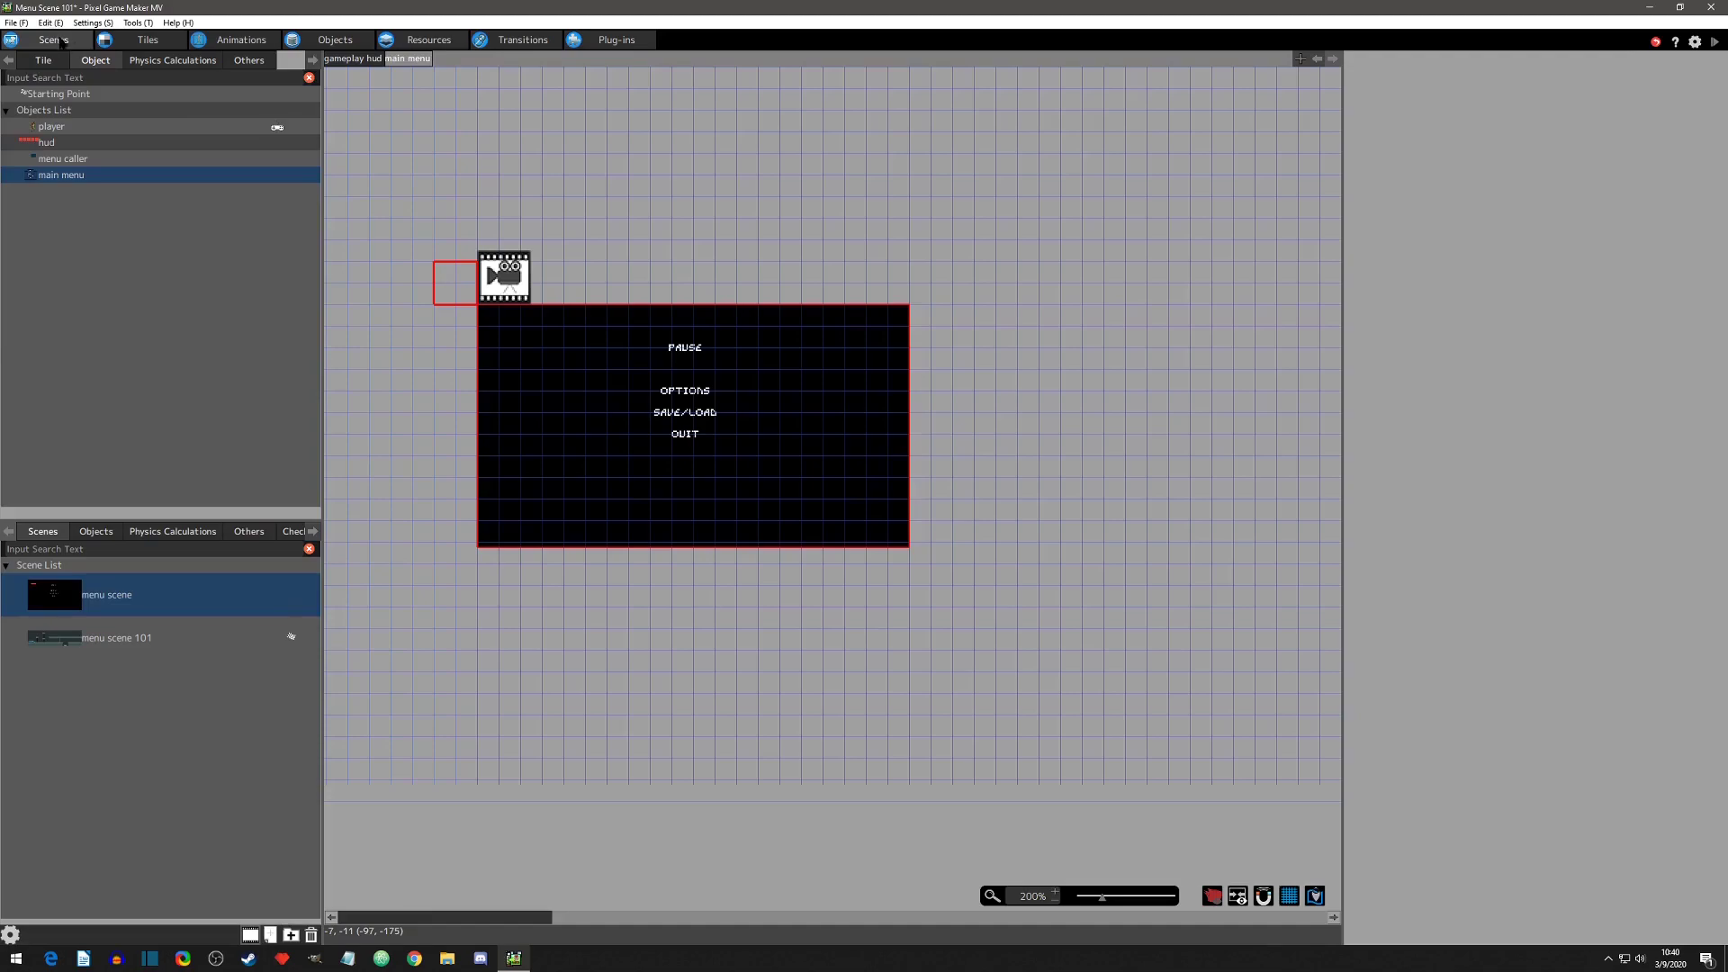
left_click(354, 58)
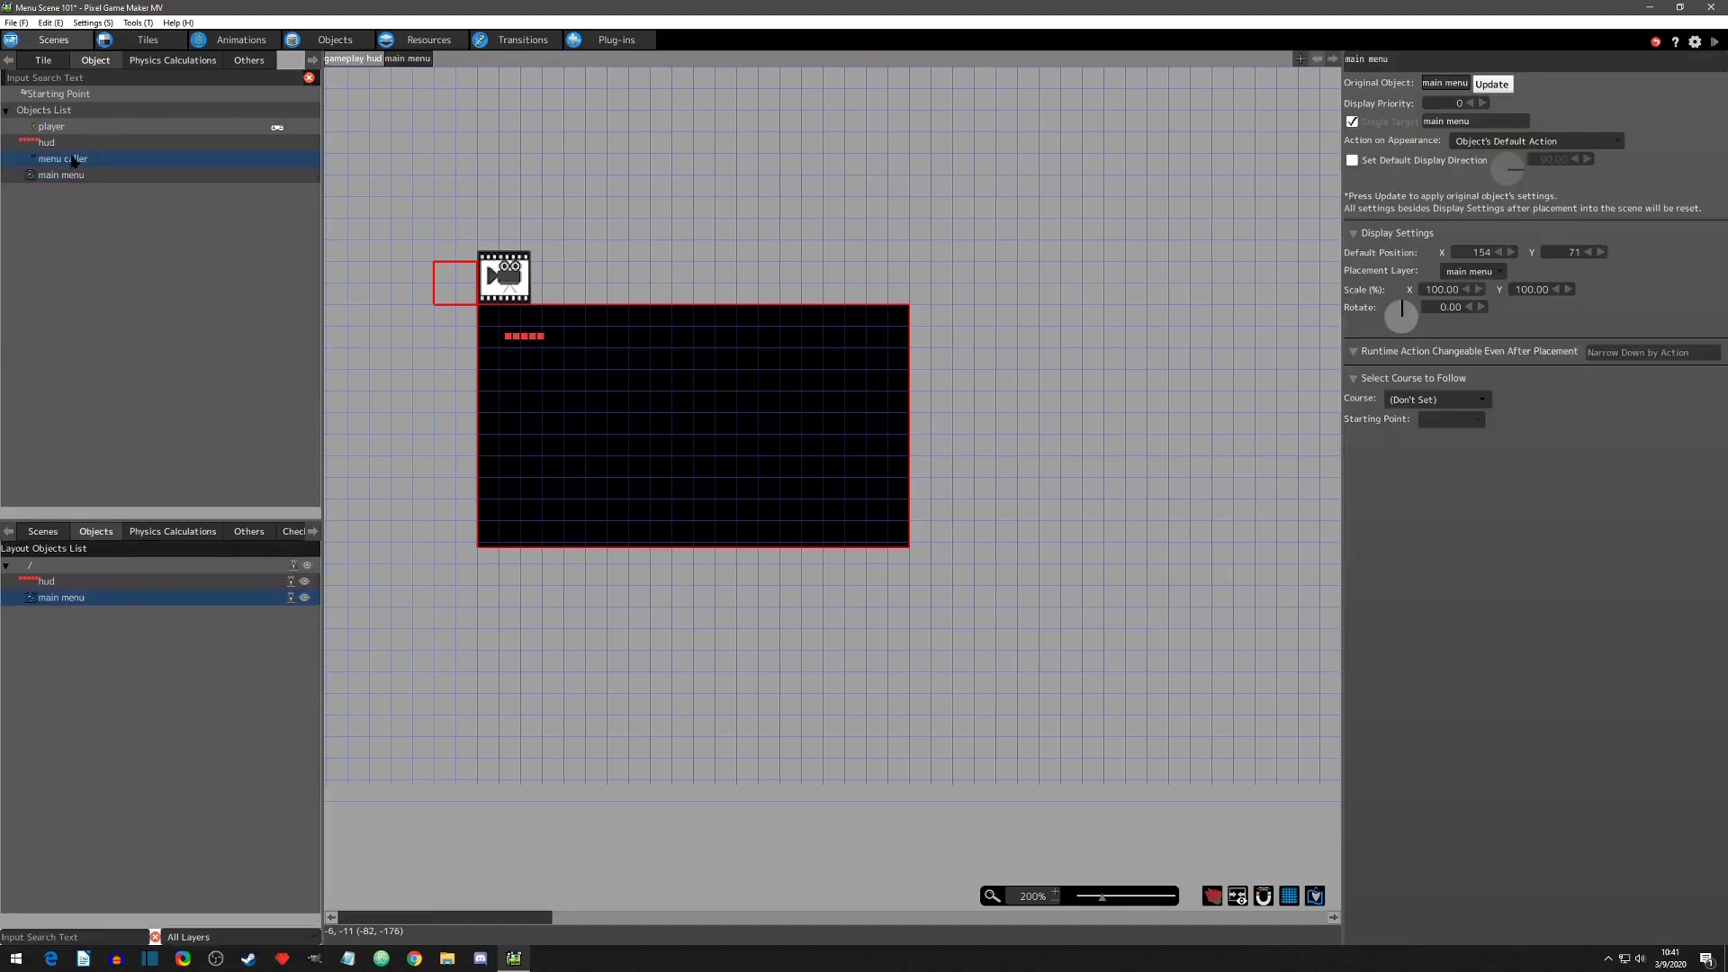
left_click_drag(74, 161, 552, 276)
left_click(734, 279)
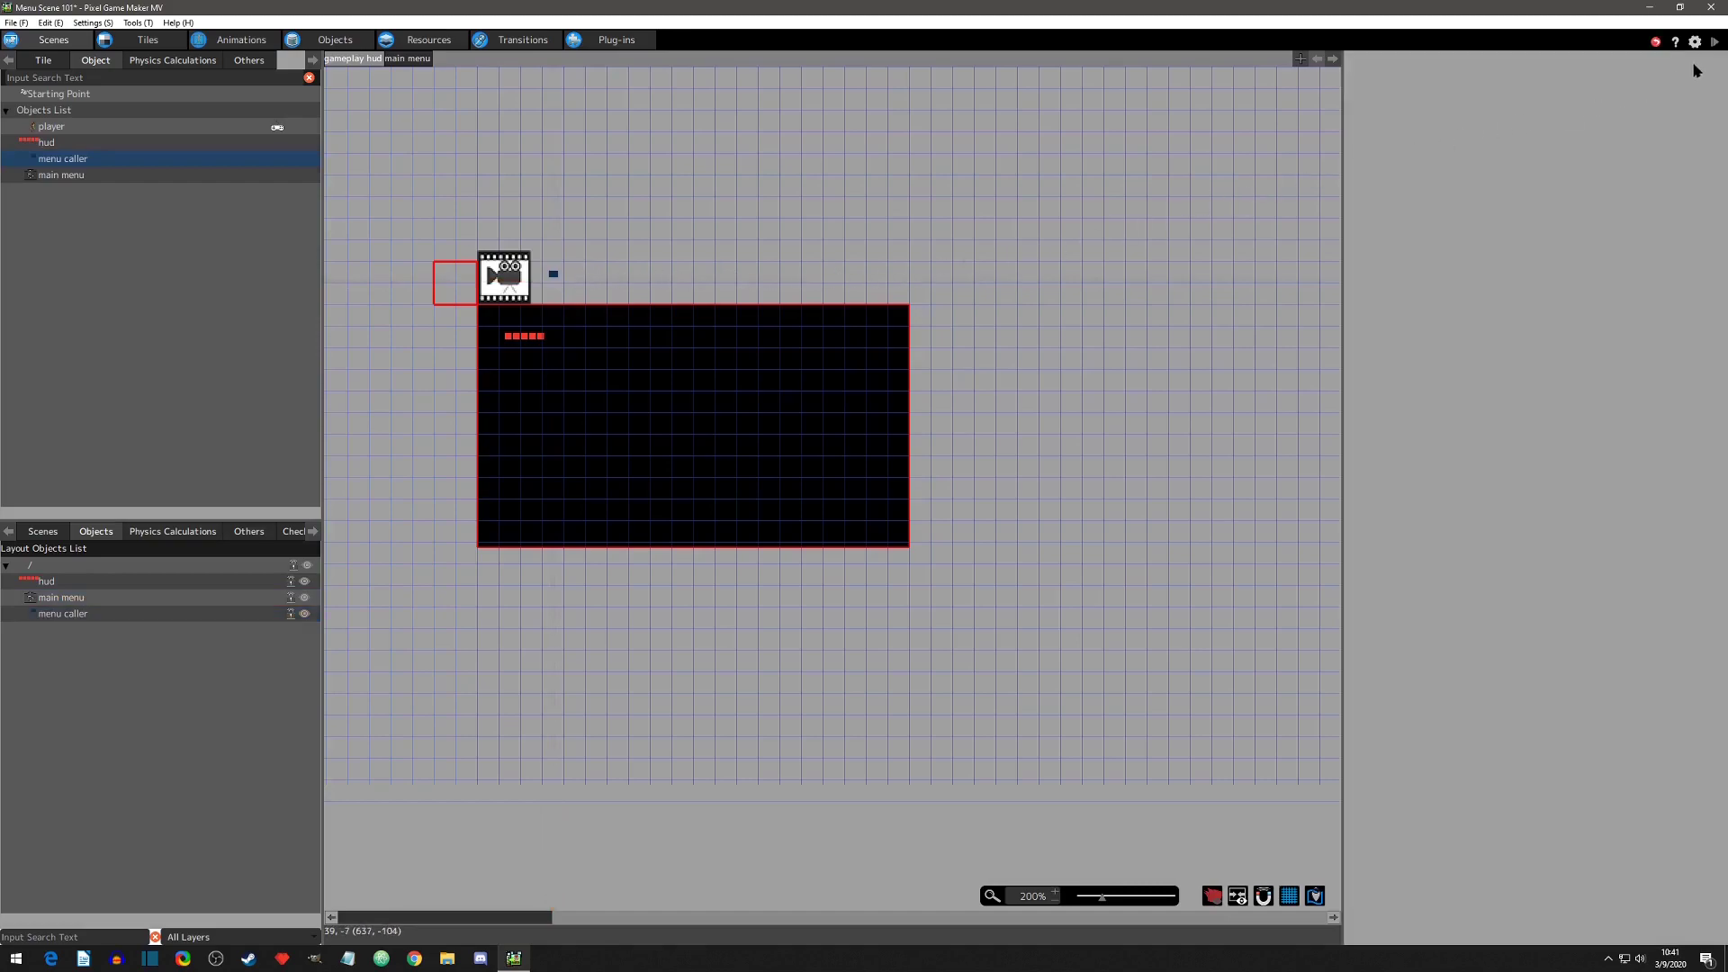
Step: Test play the game and check that the pause menu can be opened and closed
left_click(1714, 44)
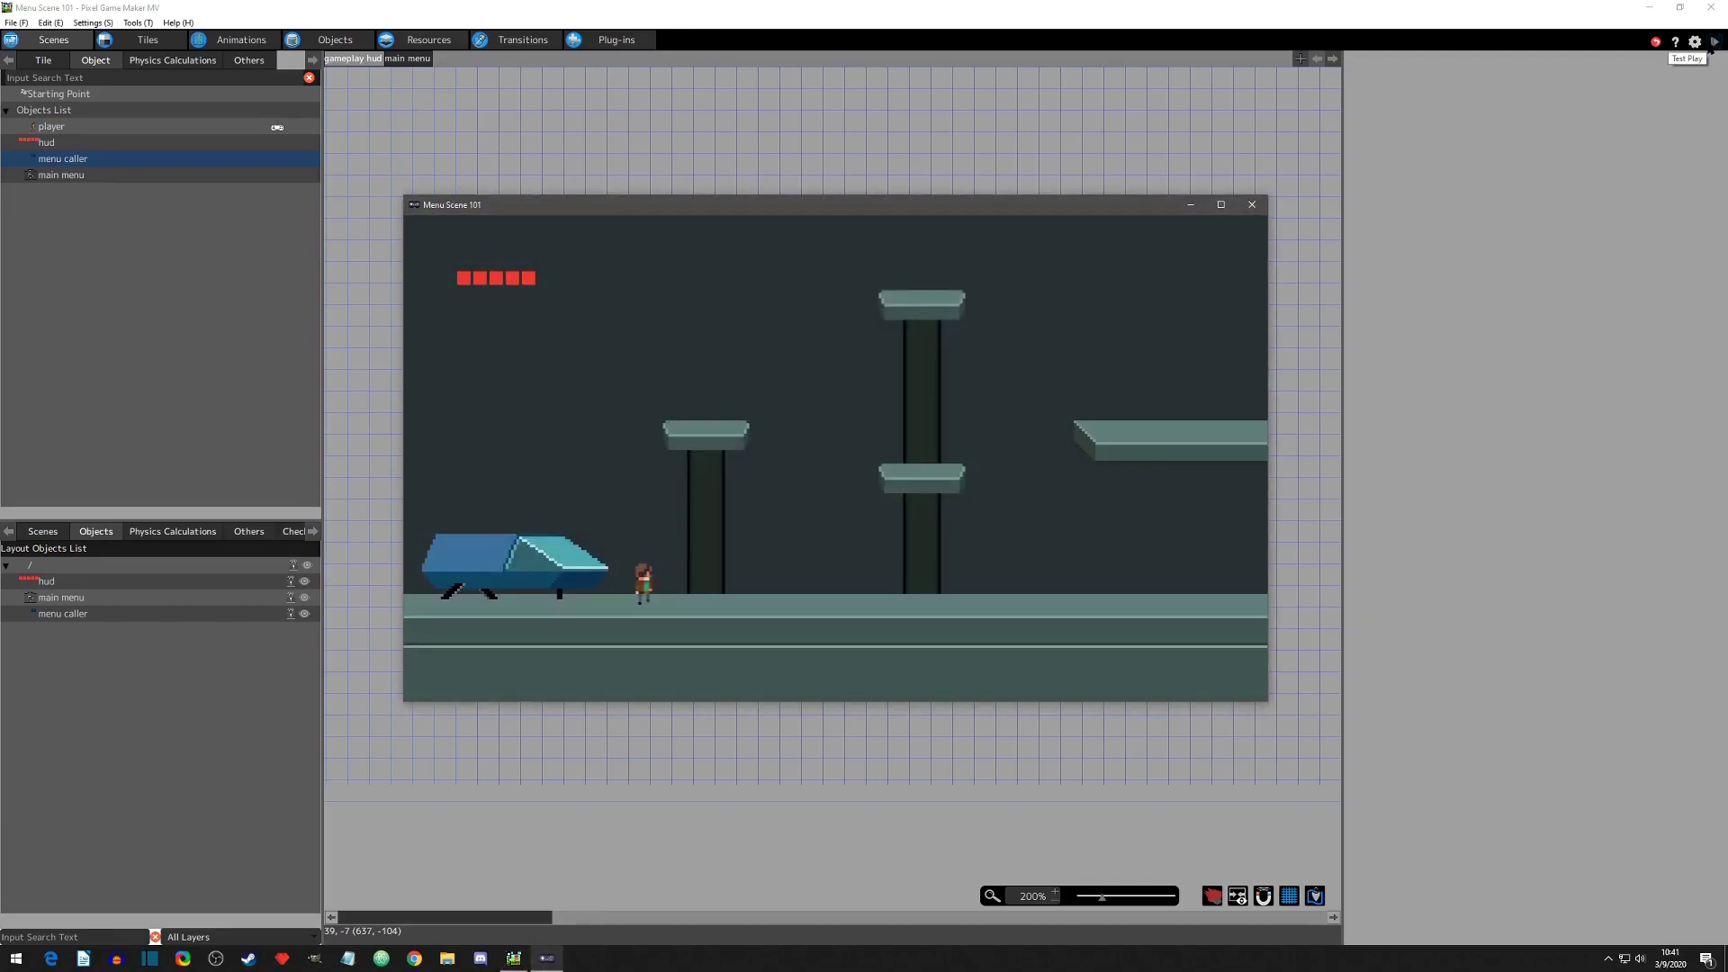
key("Escape")
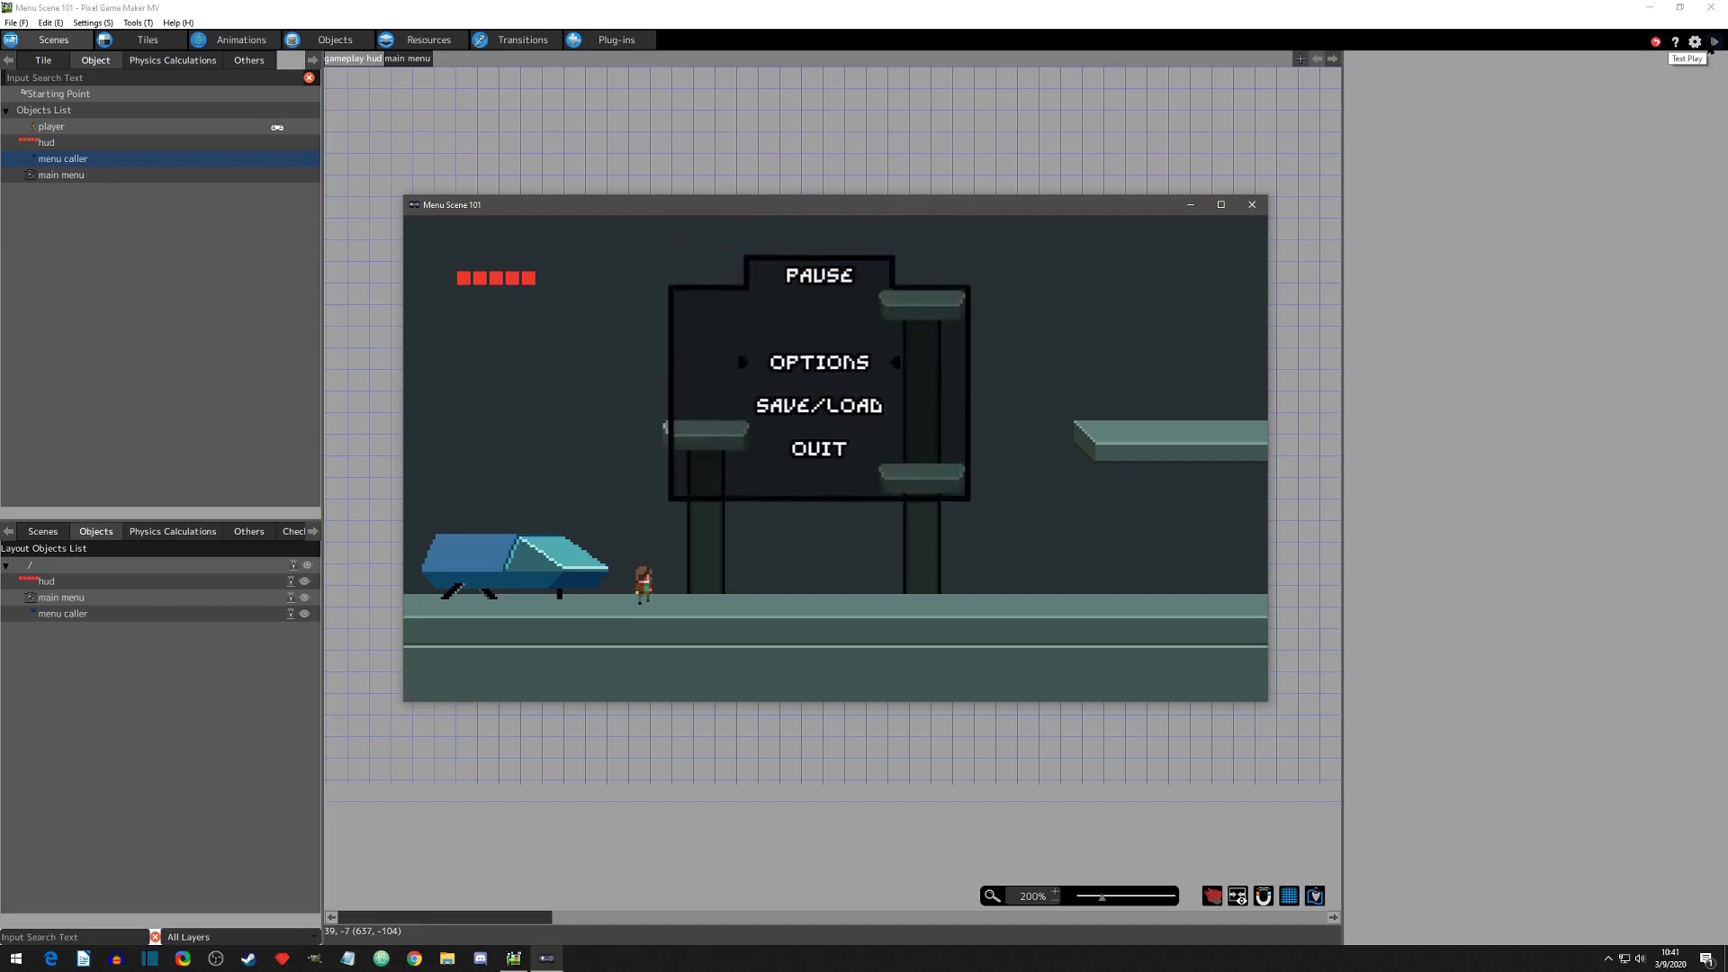
key("Escape")
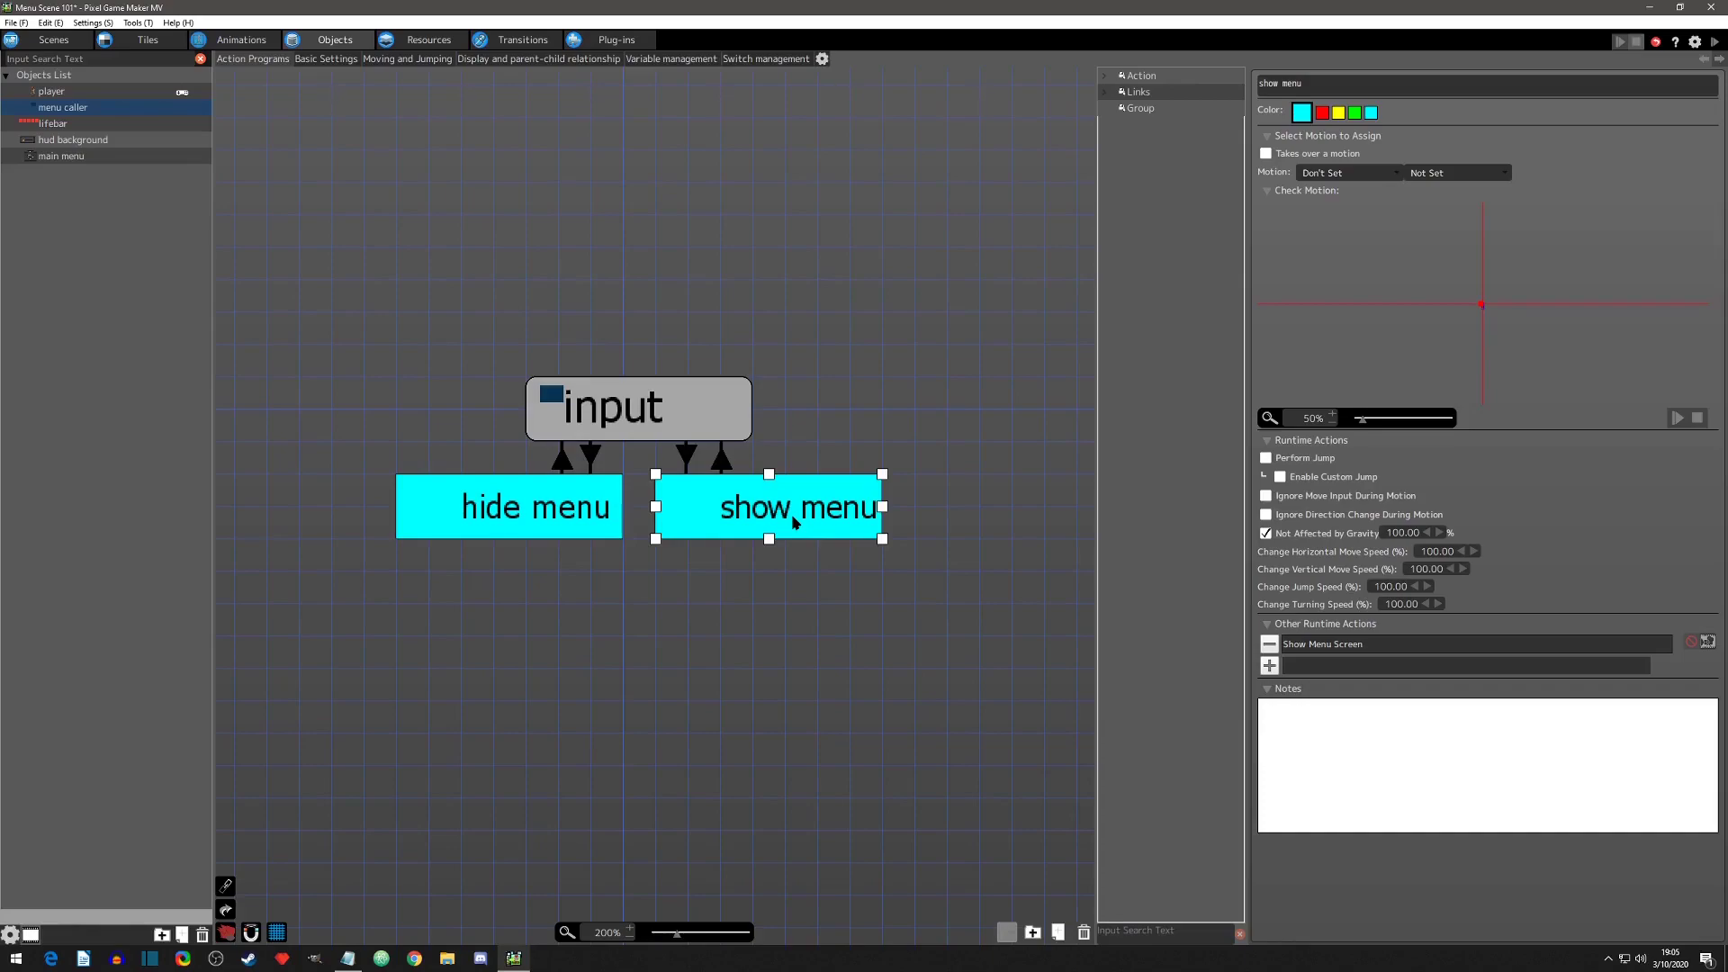
Step: Add a Change Game Speed action to show menu: 0%, No Time Limit, targeting Objects, Effects and Tiles, with All Objects as the object group
left_click(1265, 668)
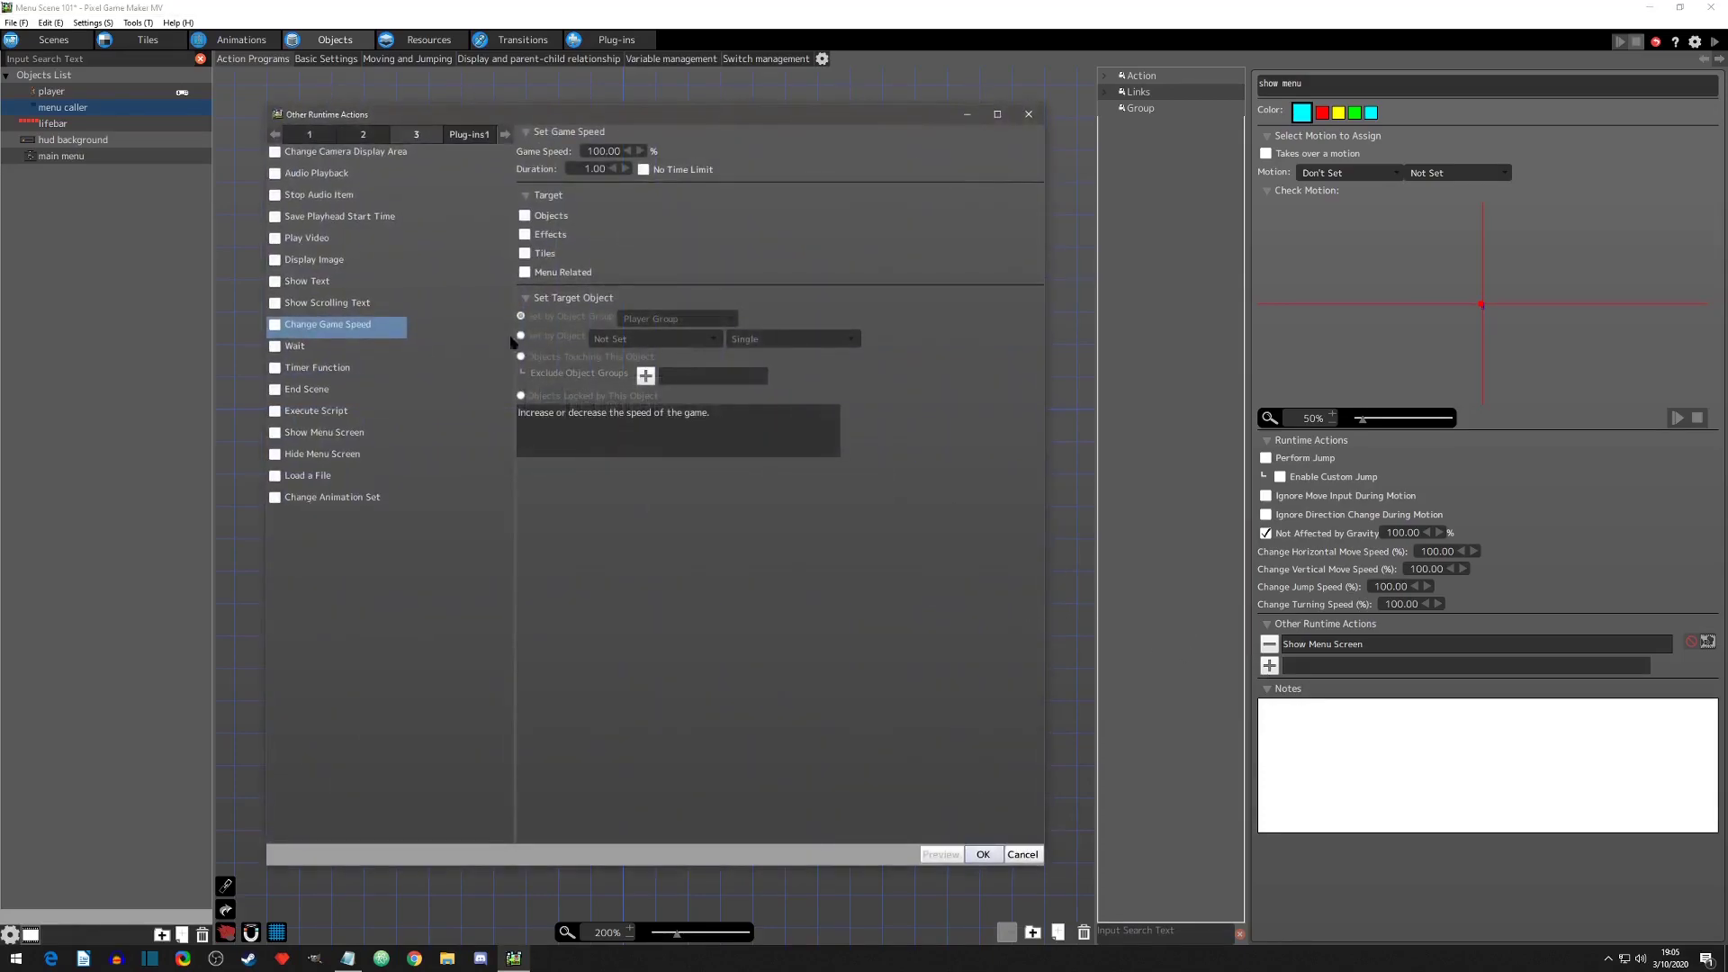
double_click(605, 151)
type("0")
left_click(525, 215)
left_click(525, 234)
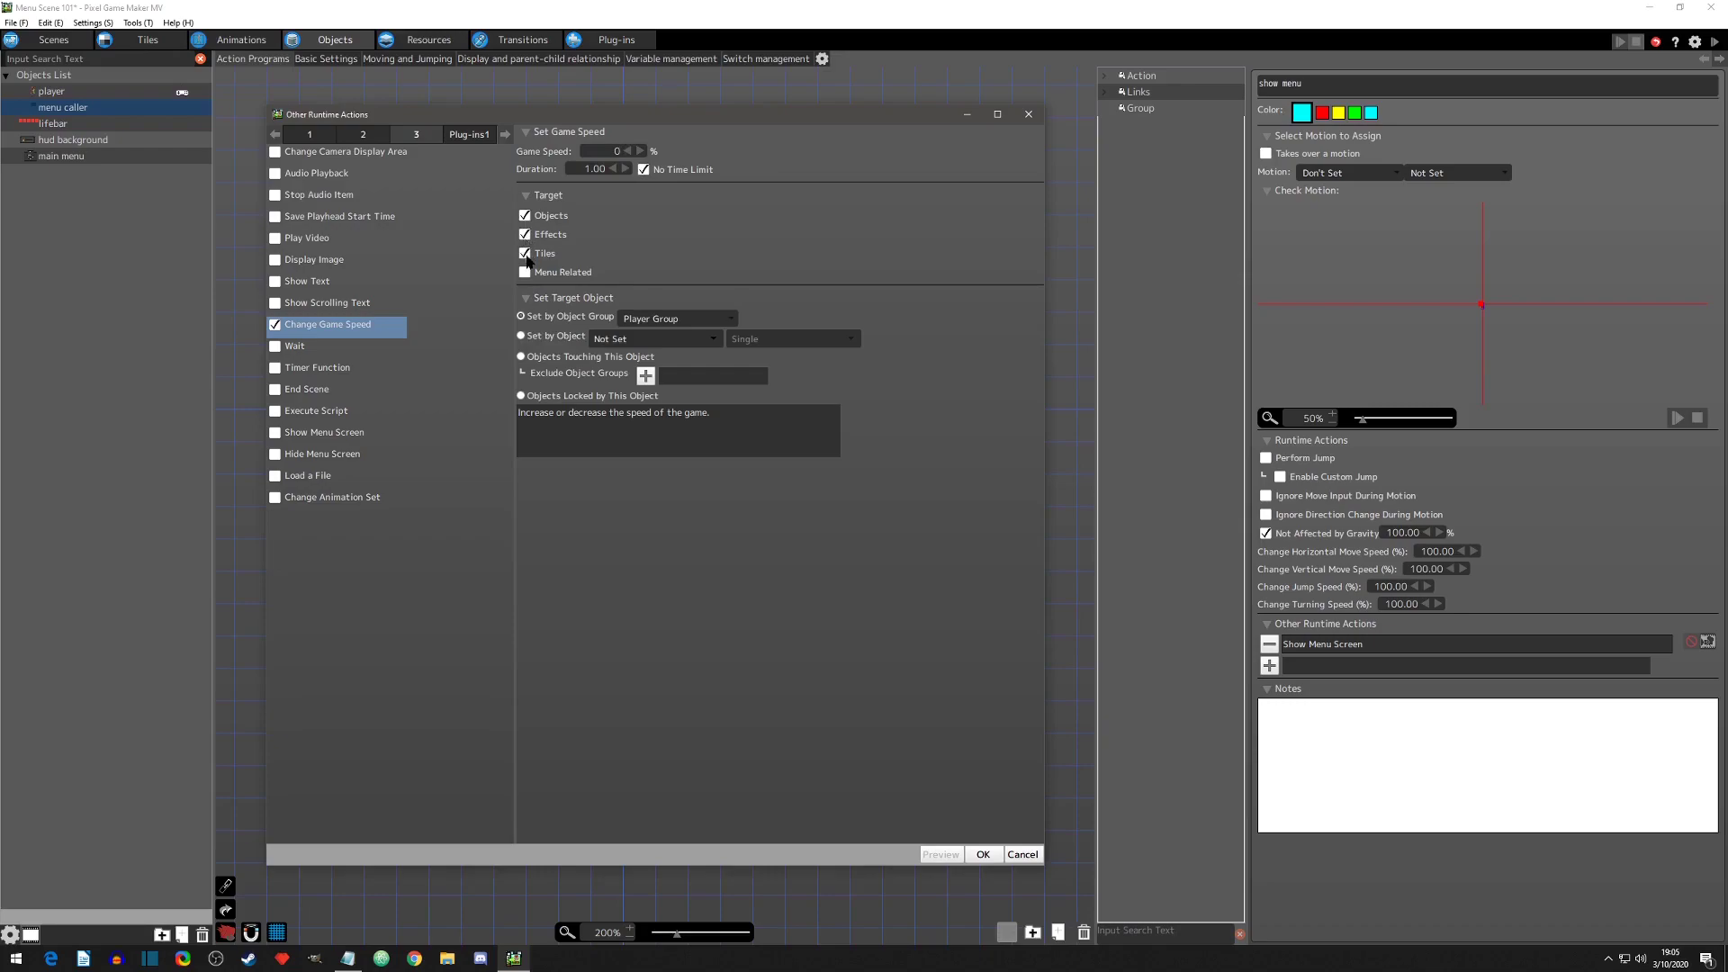
left_click(670, 319)
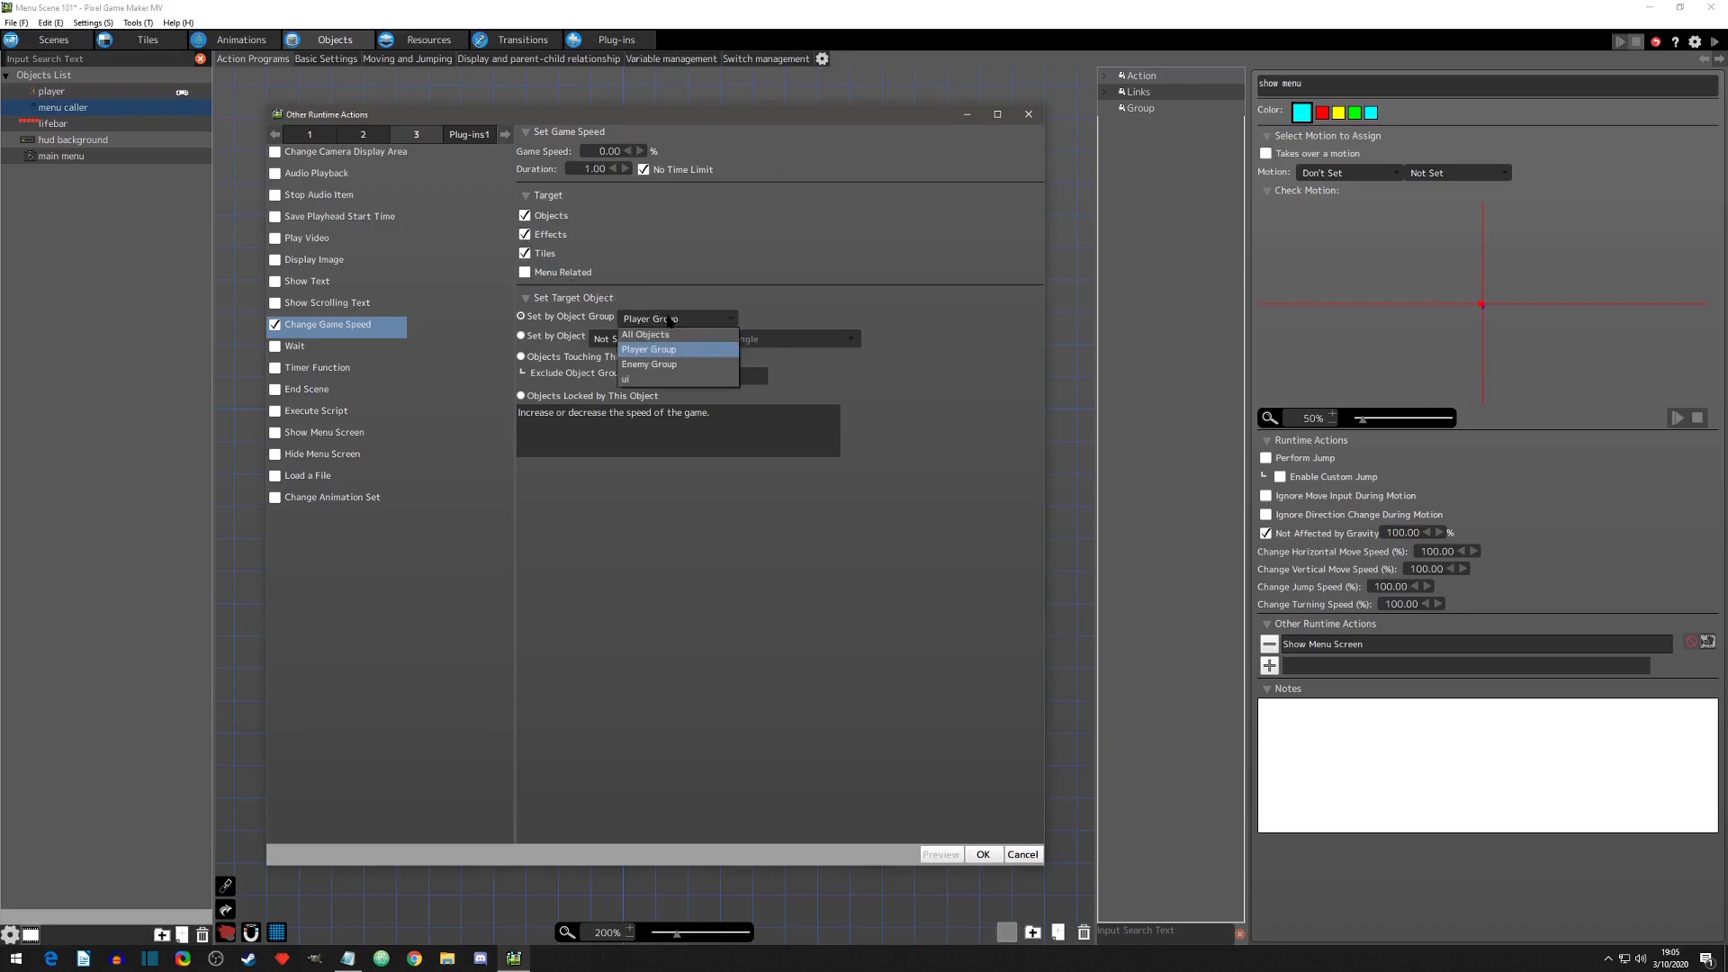
left_click(678, 337)
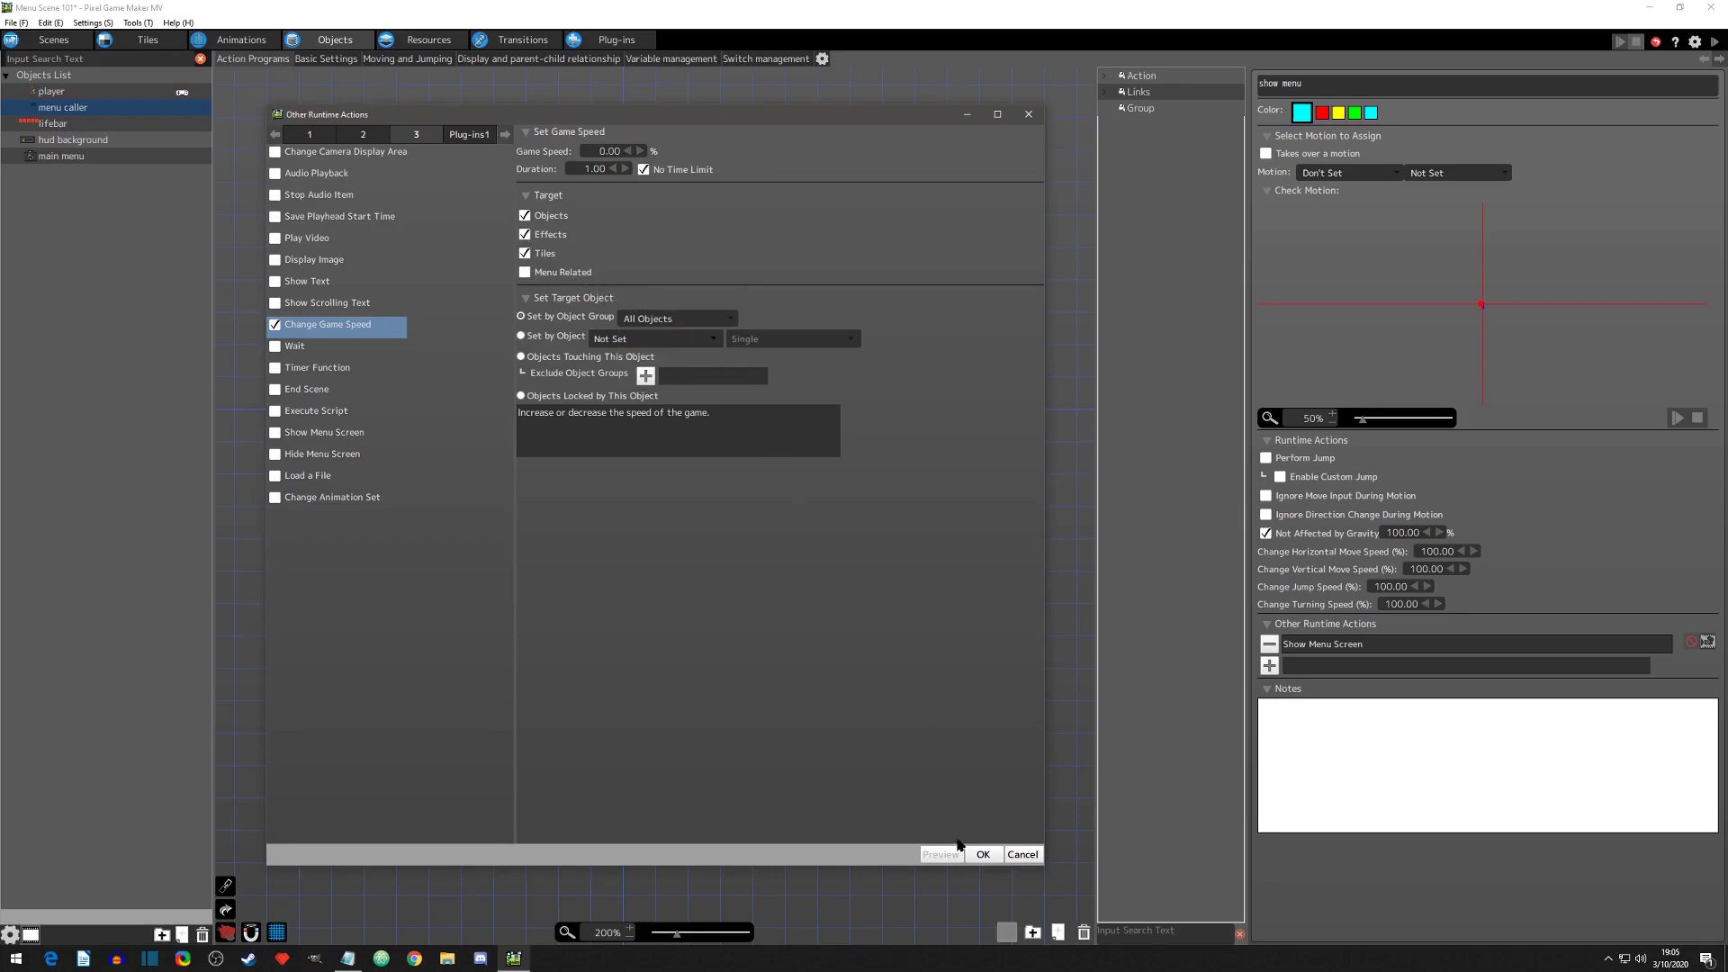
left_click(982, 854)
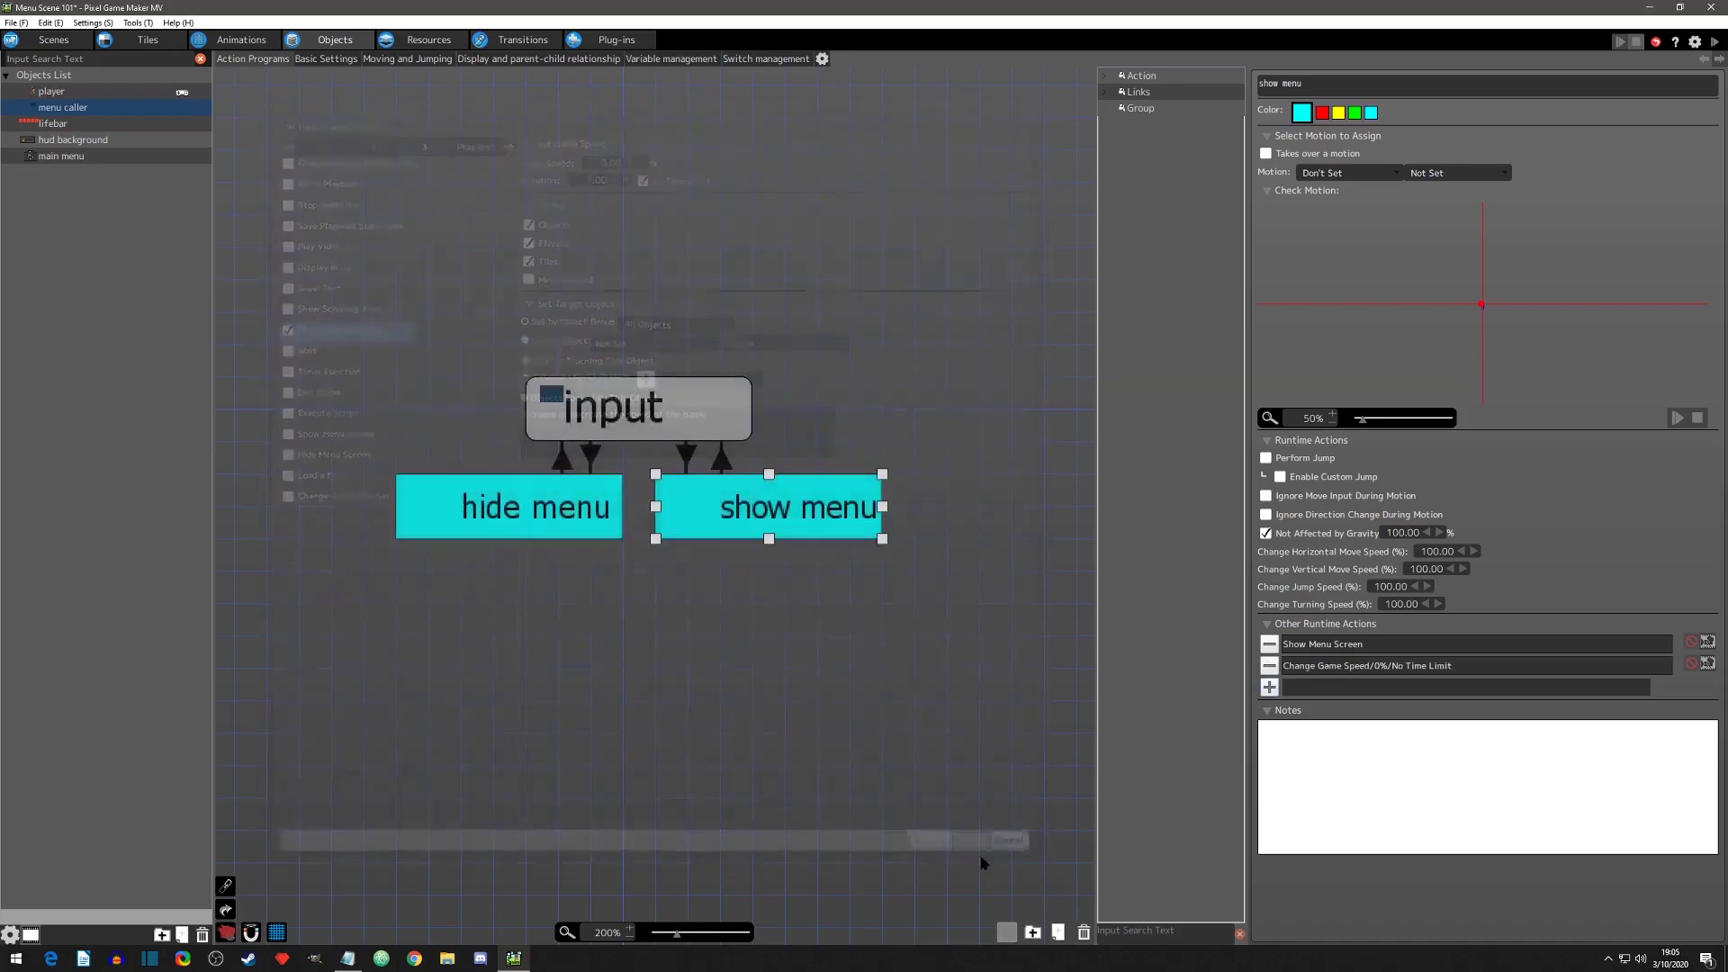
Step: Add a Change Game Speed action to hide menu: 100%, No Time Limit, for Objects, Effects and Tiles, with All Objects as the group
left_click(581, 504)
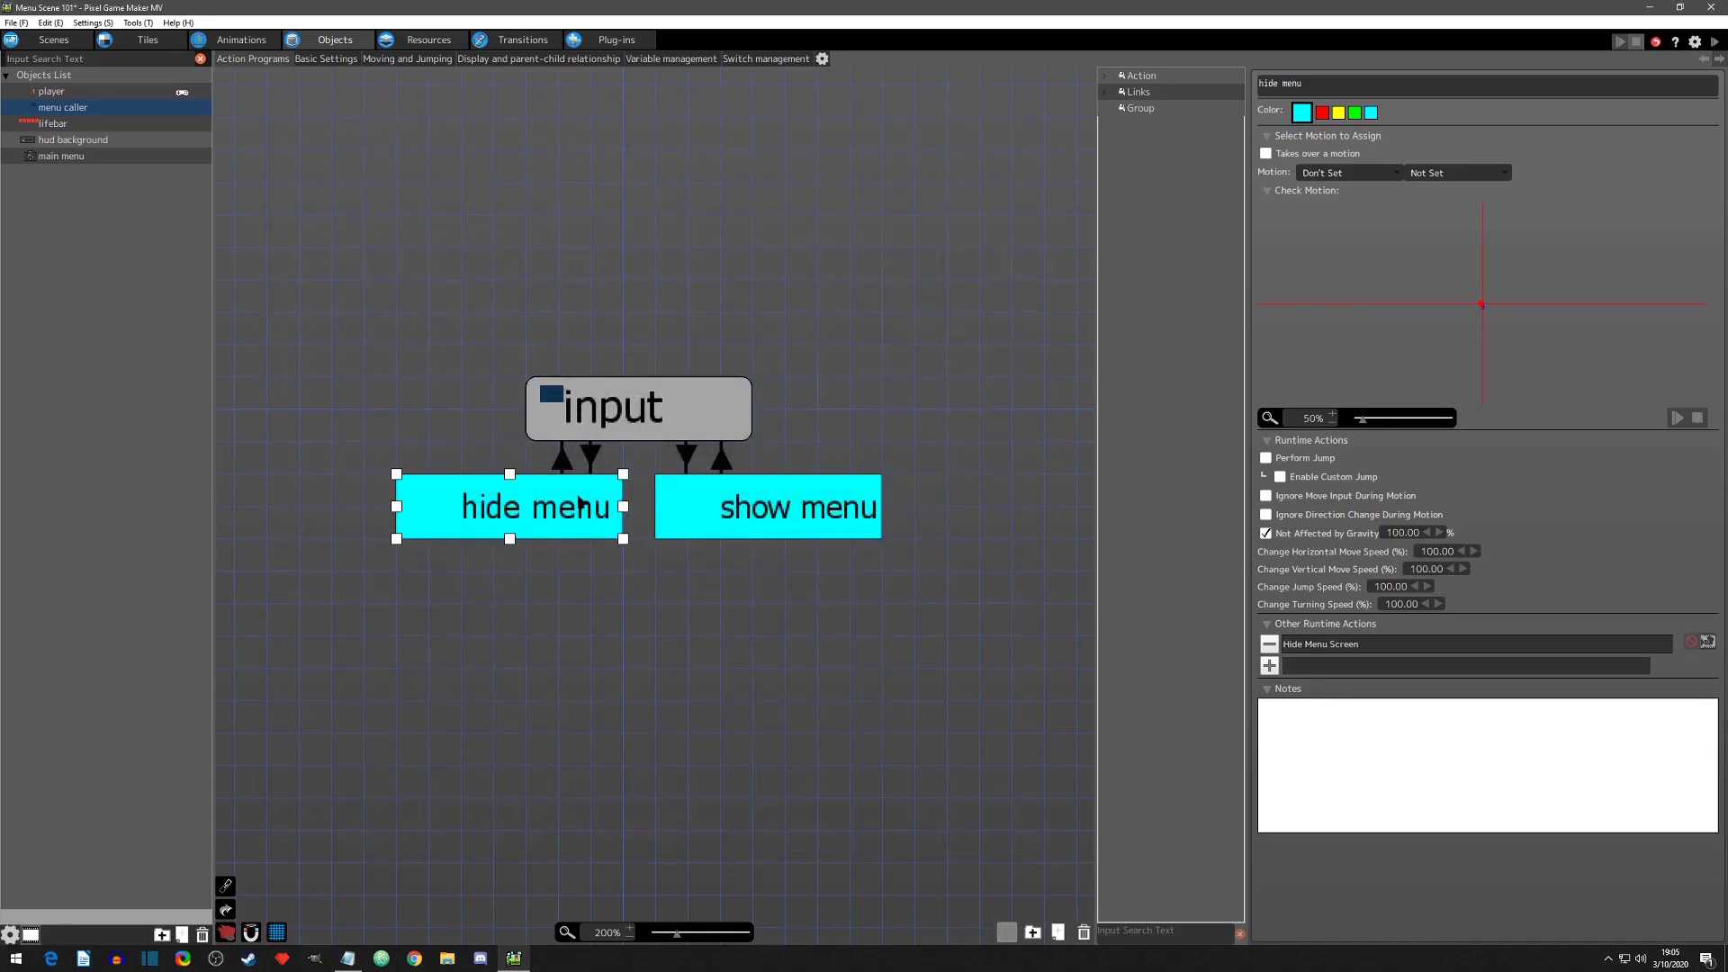
left_click(1270, 666)
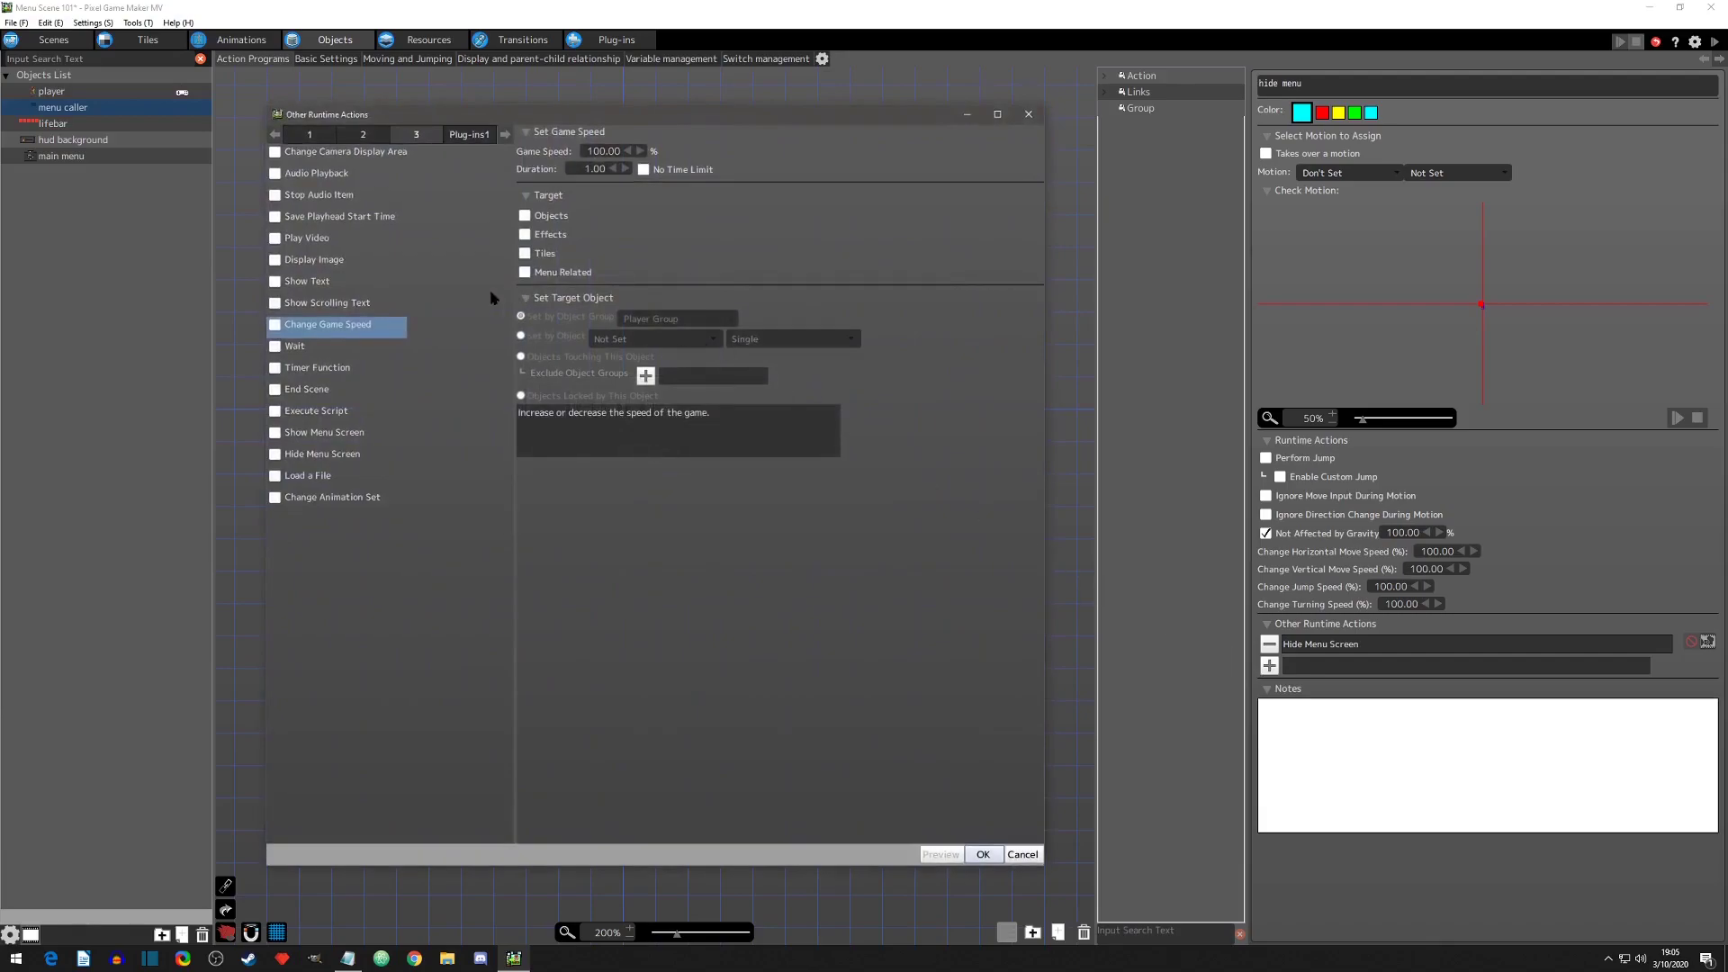
left_click(275, 325)
left_click(525, 216)
left_click(524, 235)
left_click(525, 254)
left_click(632, 321)
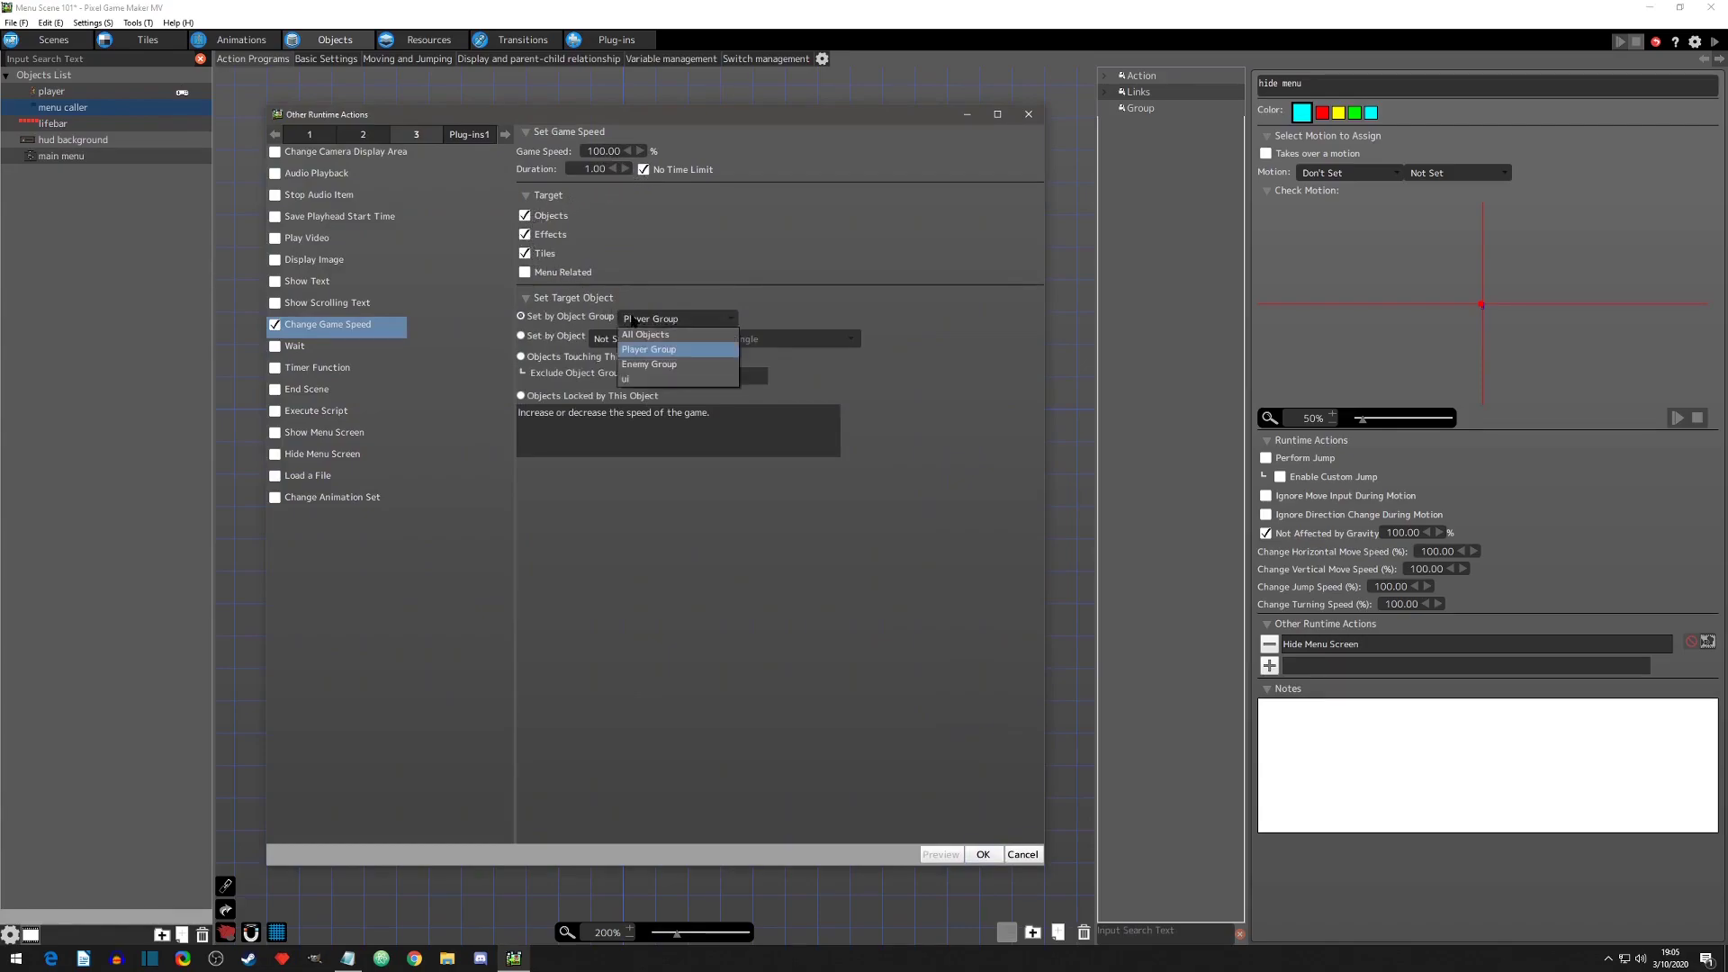
left_click(640, 339)
left_click(982, 854)
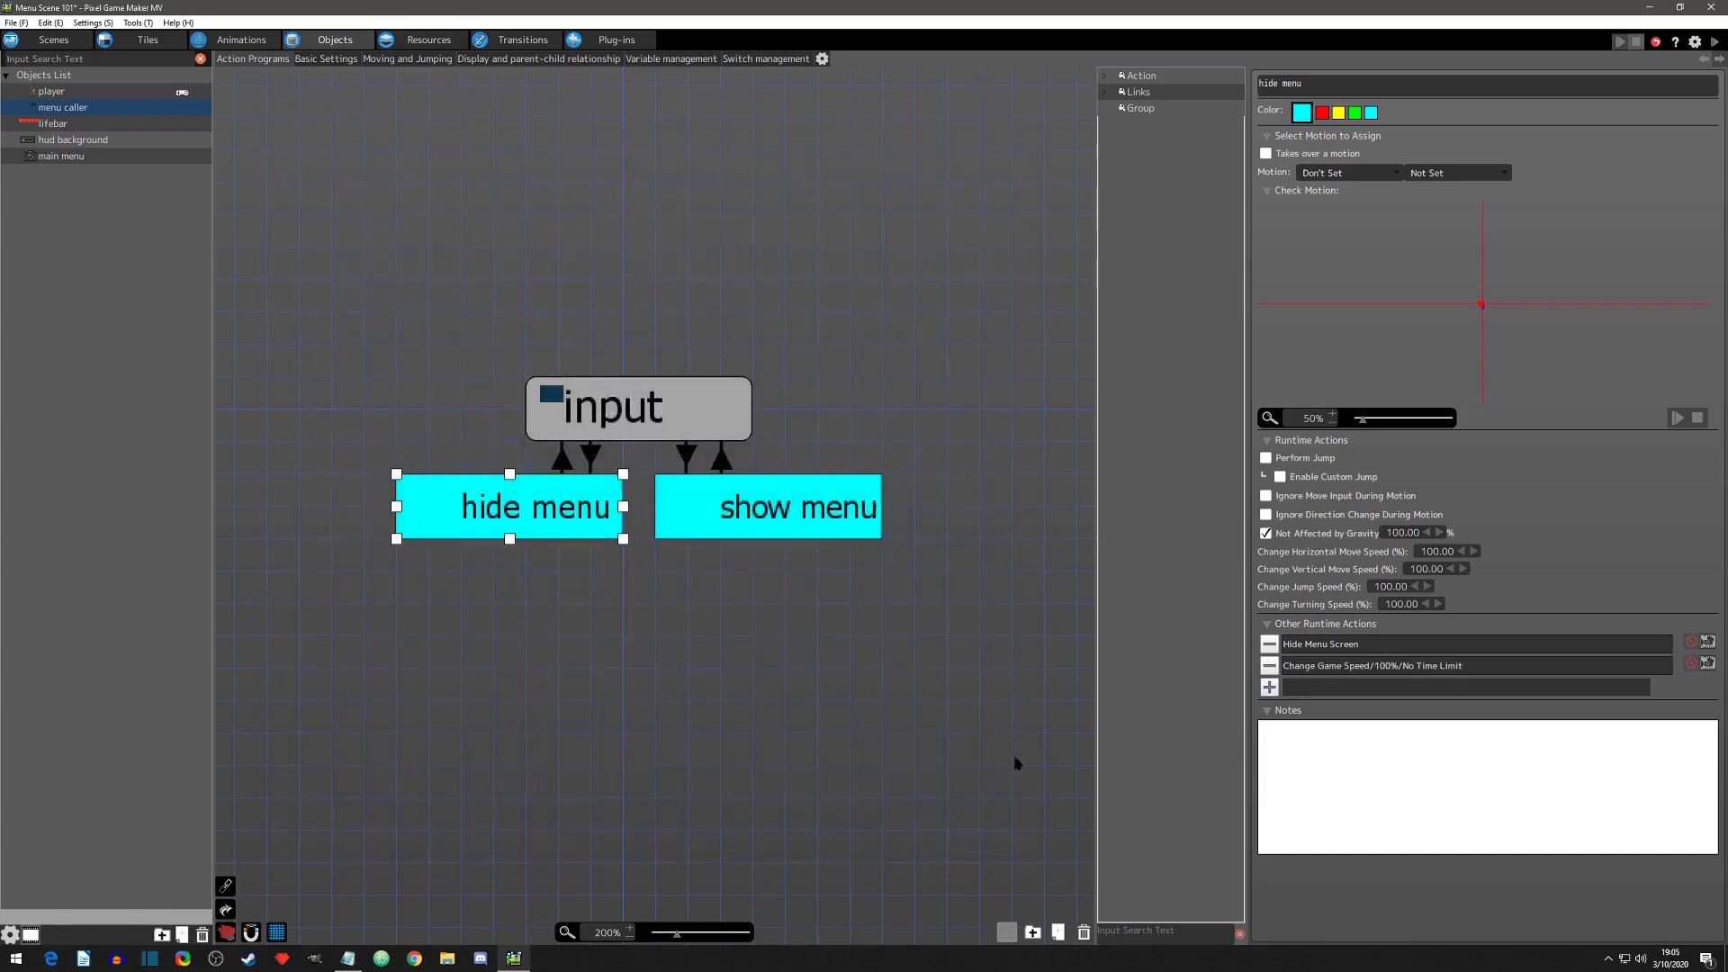
Step: Test play the game, repeatedly opening and closing the pause menu while running and jumping to check that gameplay pauses and resumes
left_click(1714, 41)
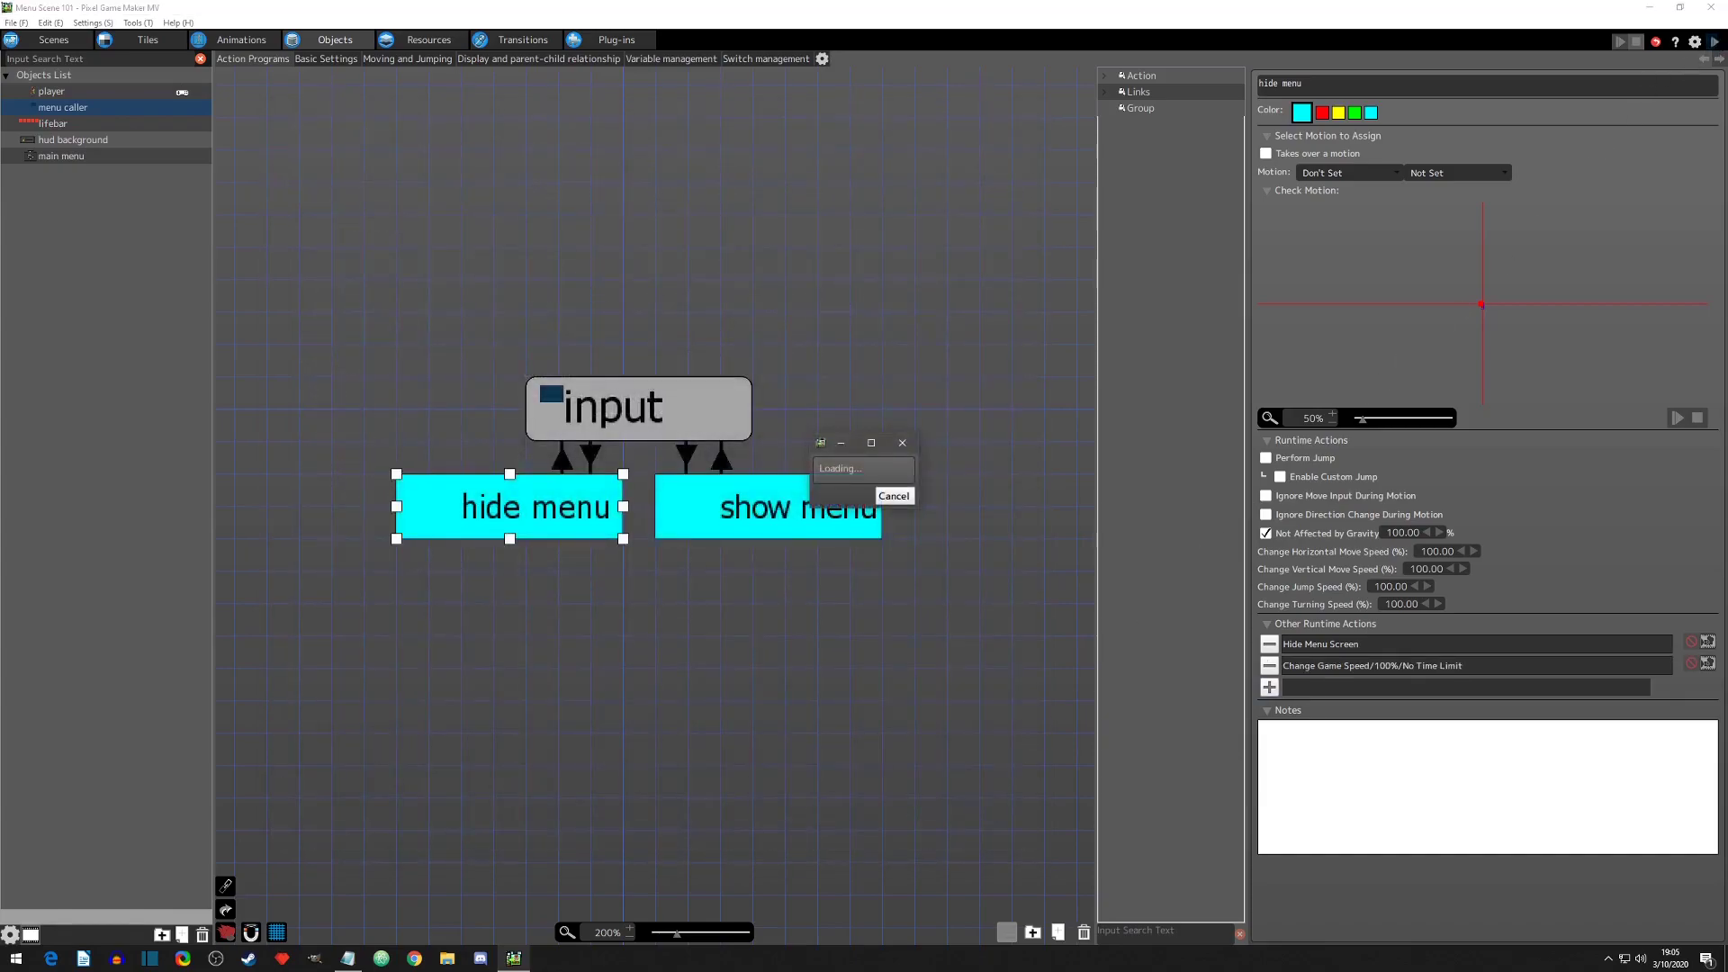
key("Right")
key("space")
key("Escape")
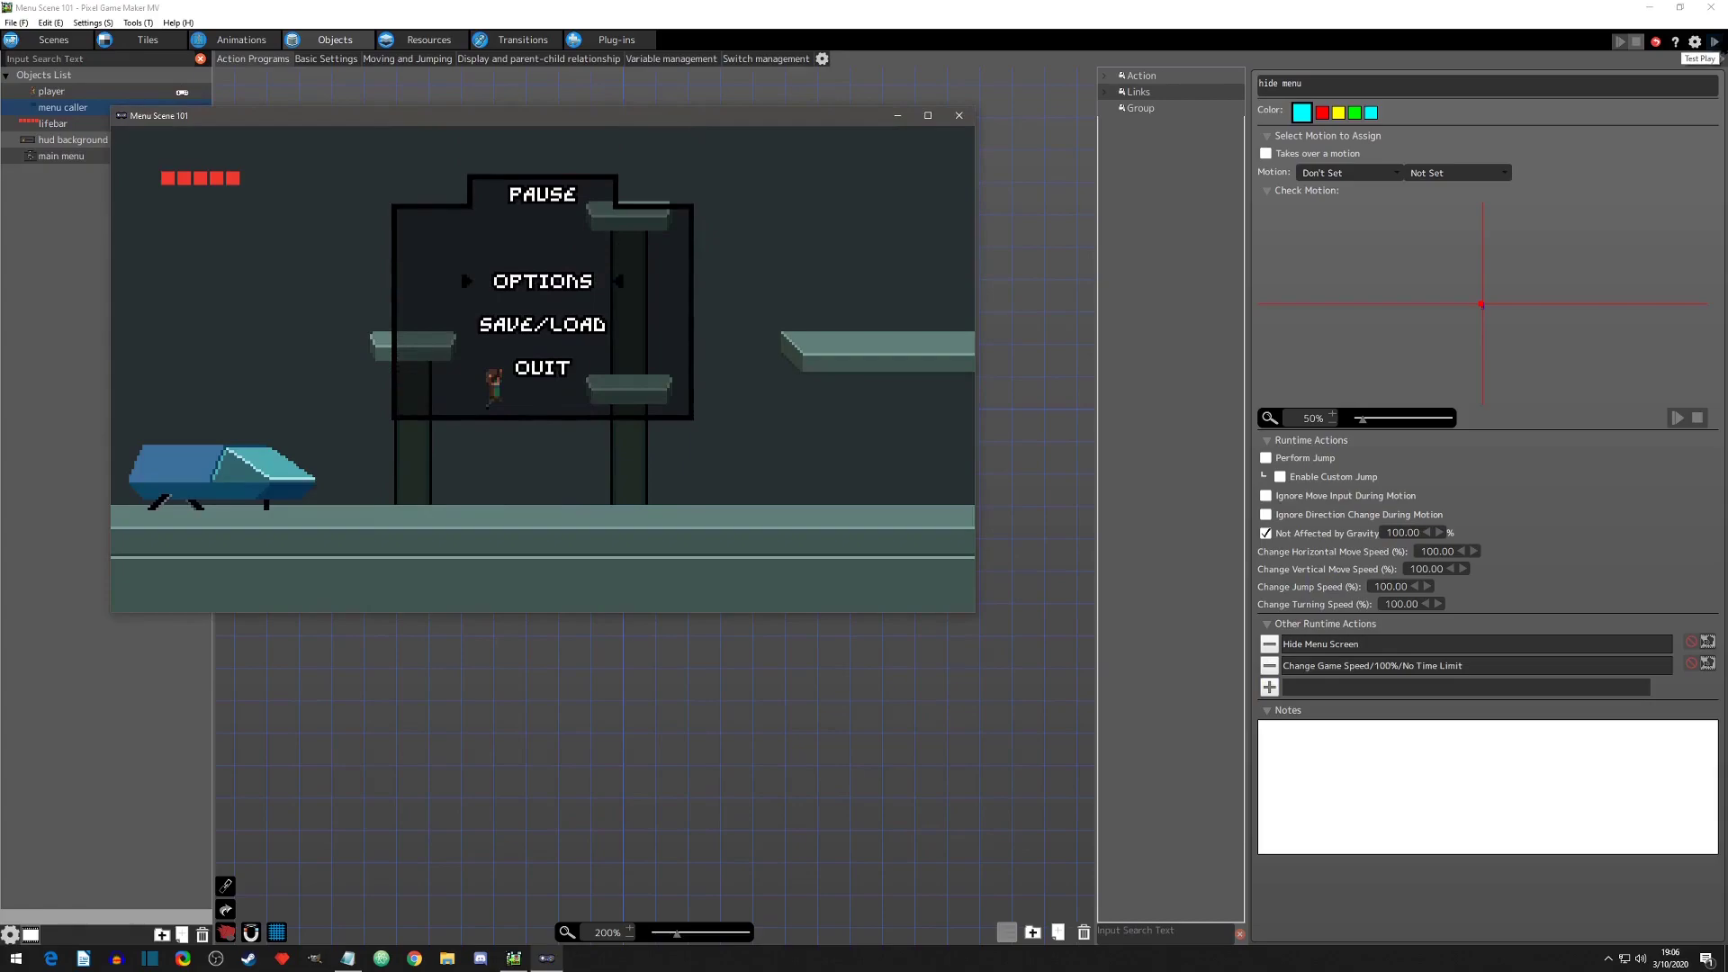
key("Escape")
key("Right")
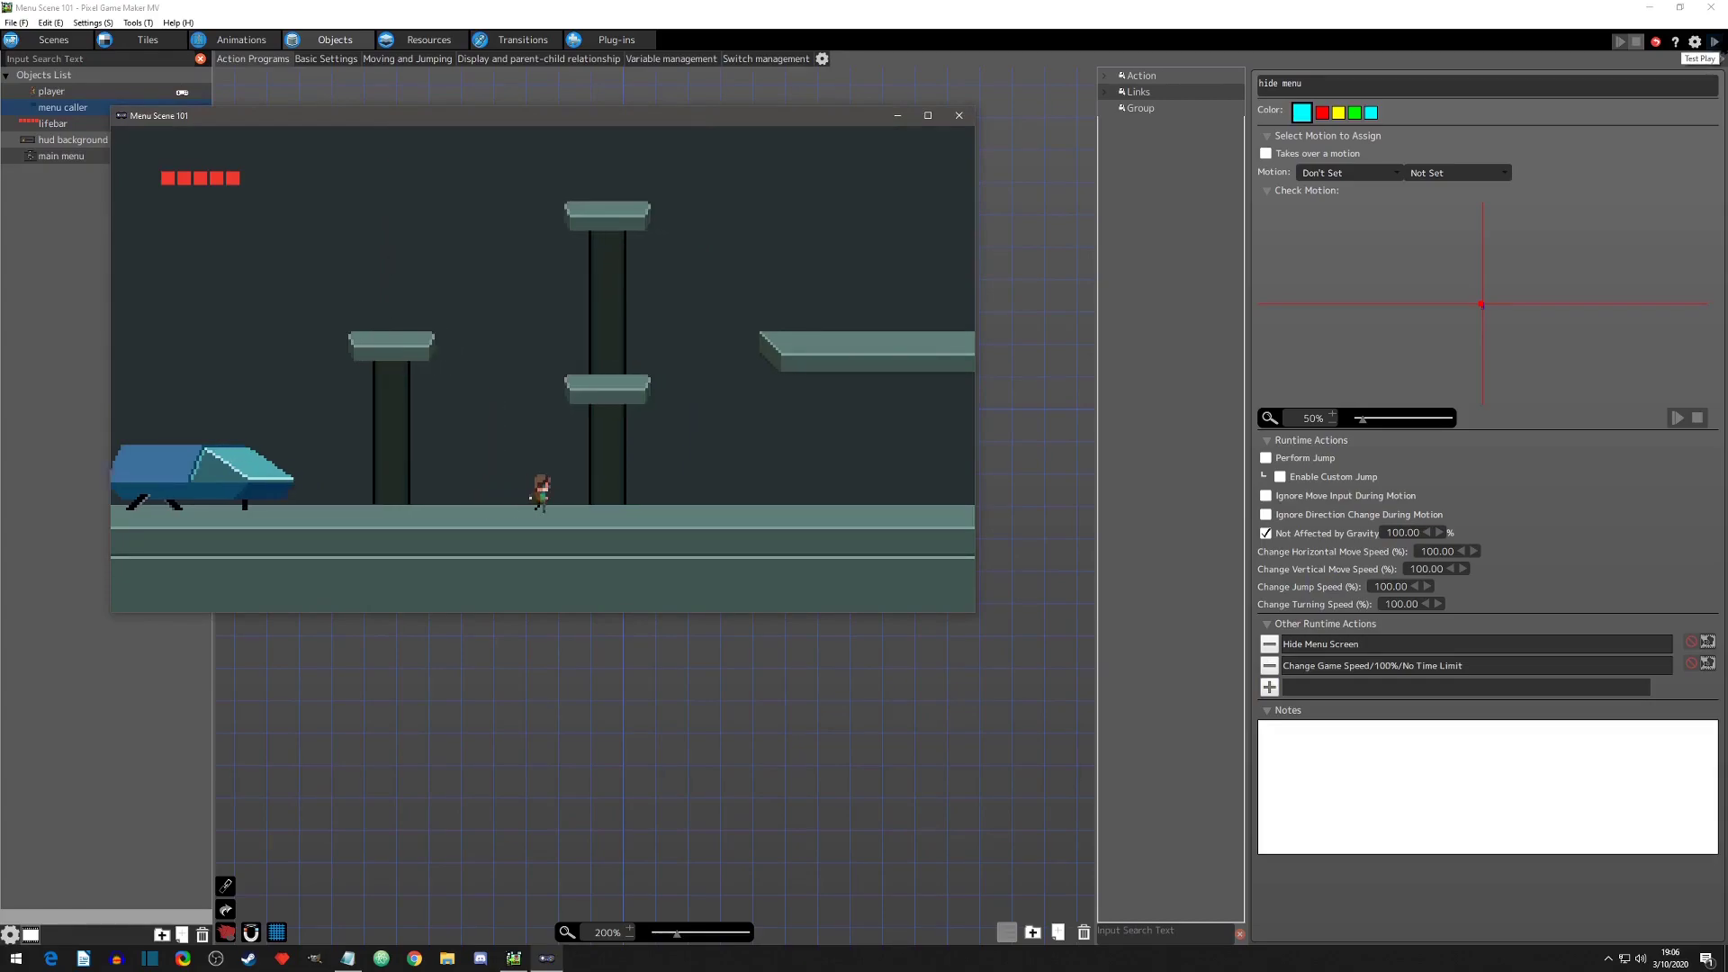
key("Escape")
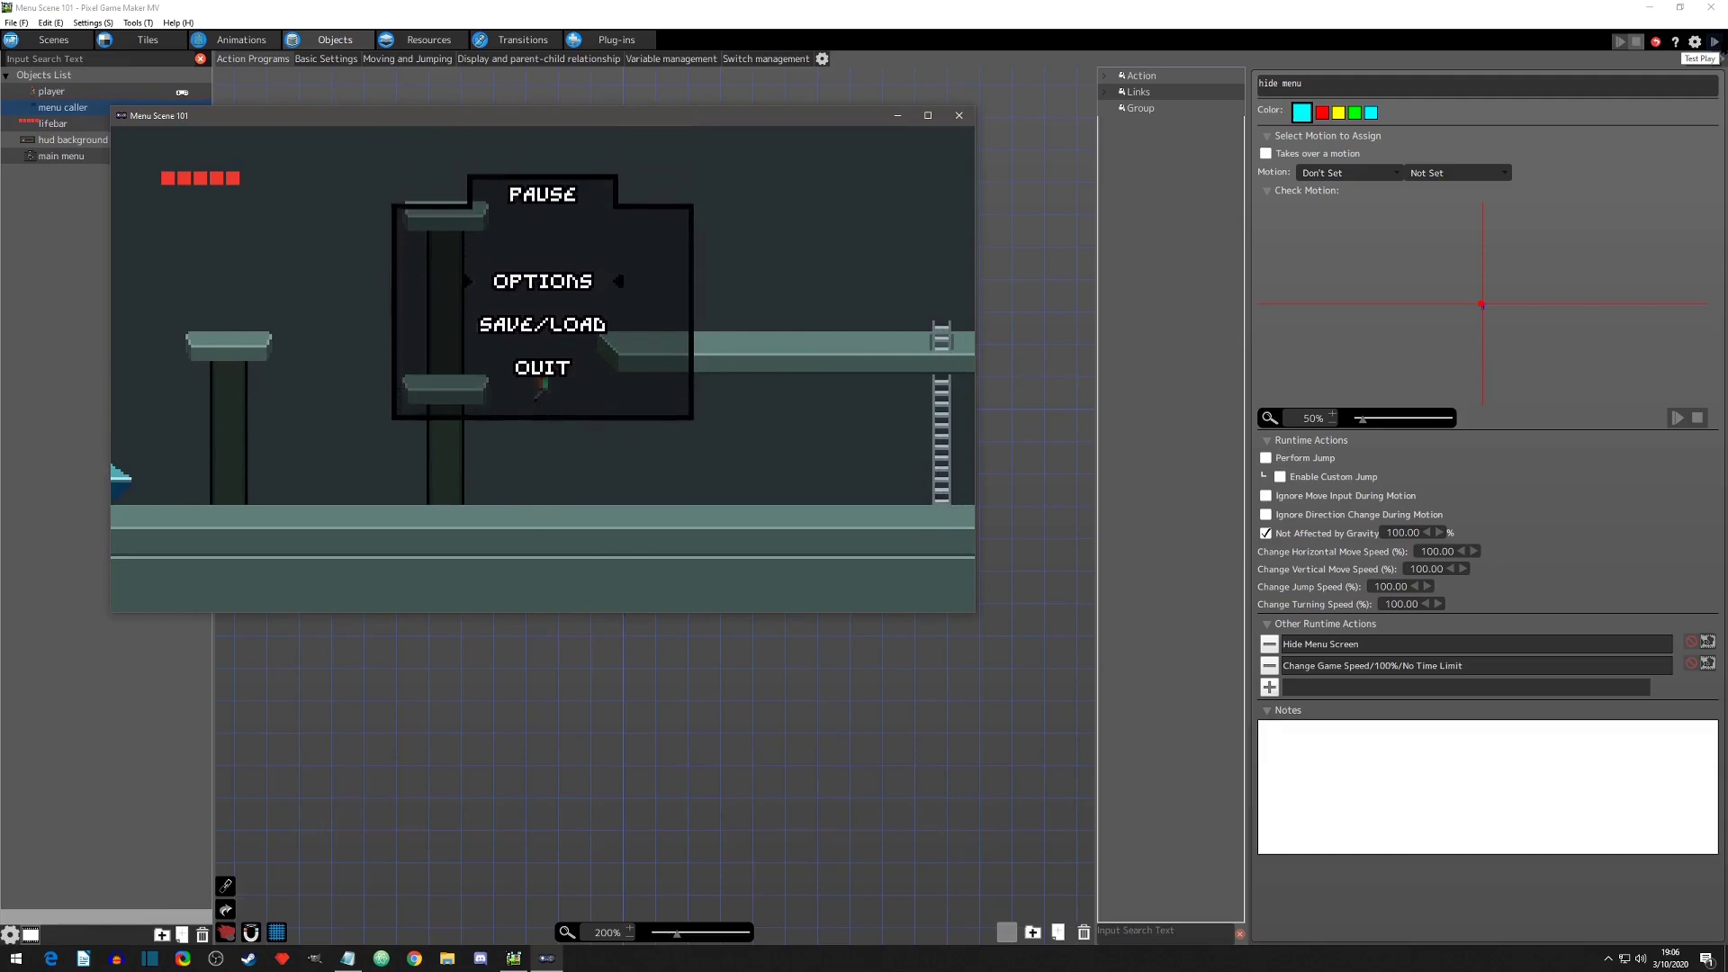
key("Escape")
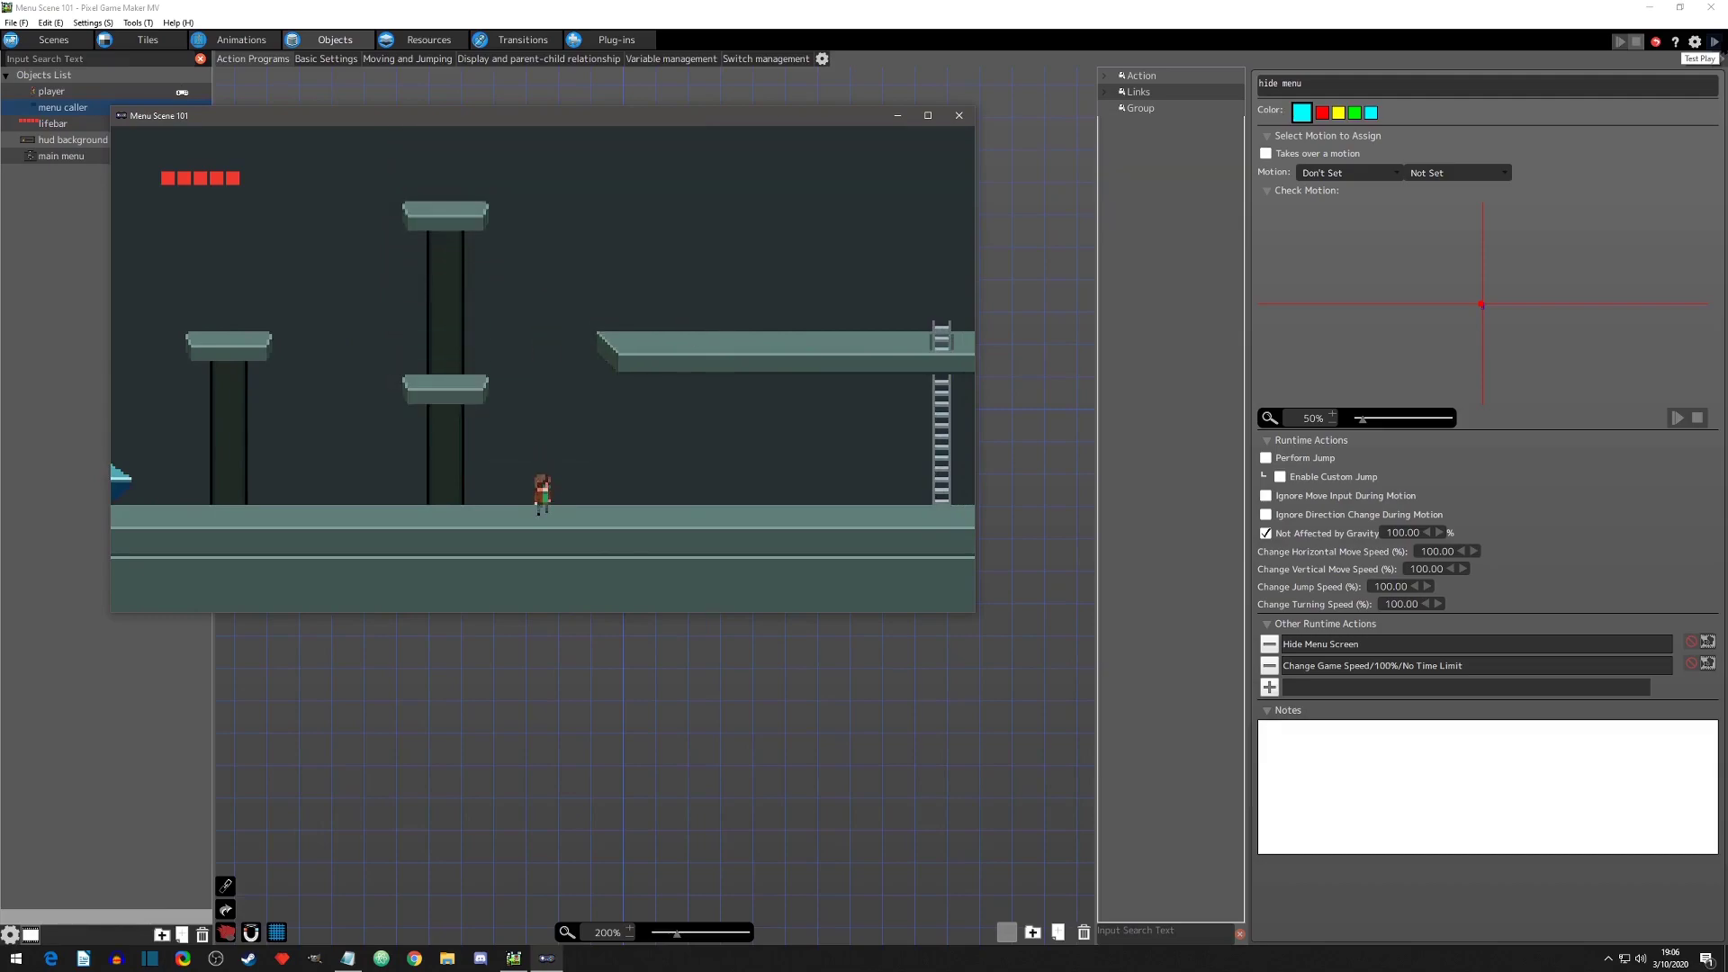
key("Left")
key("Right")
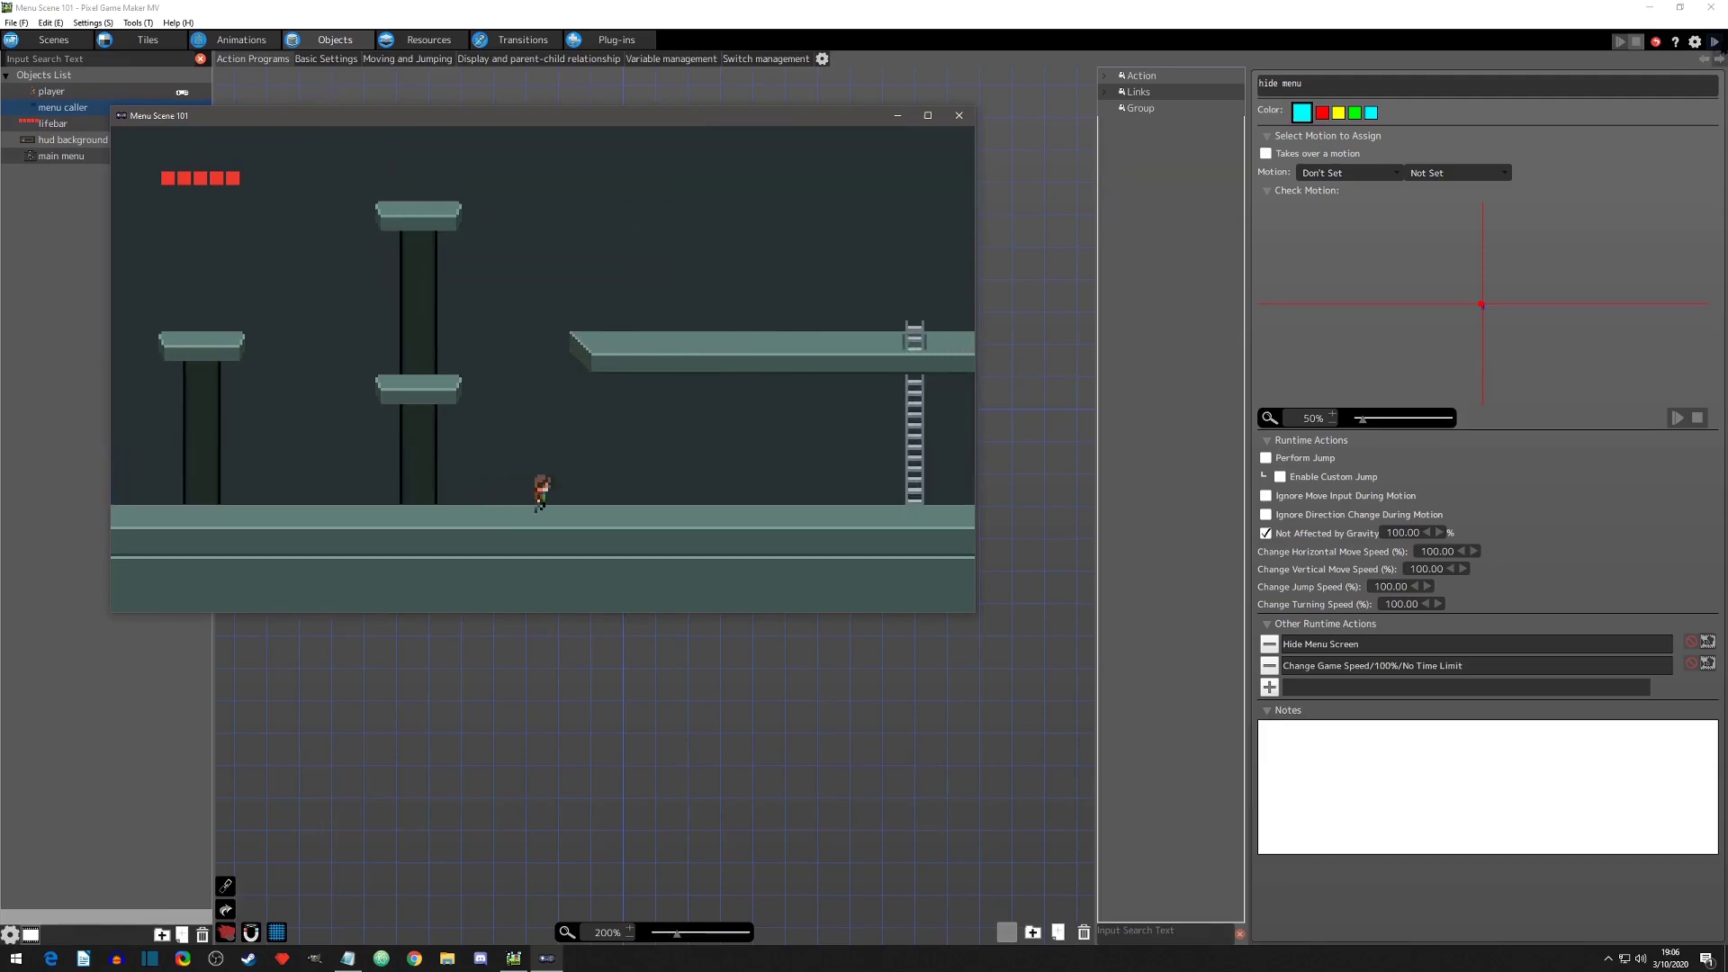
key("Escape")
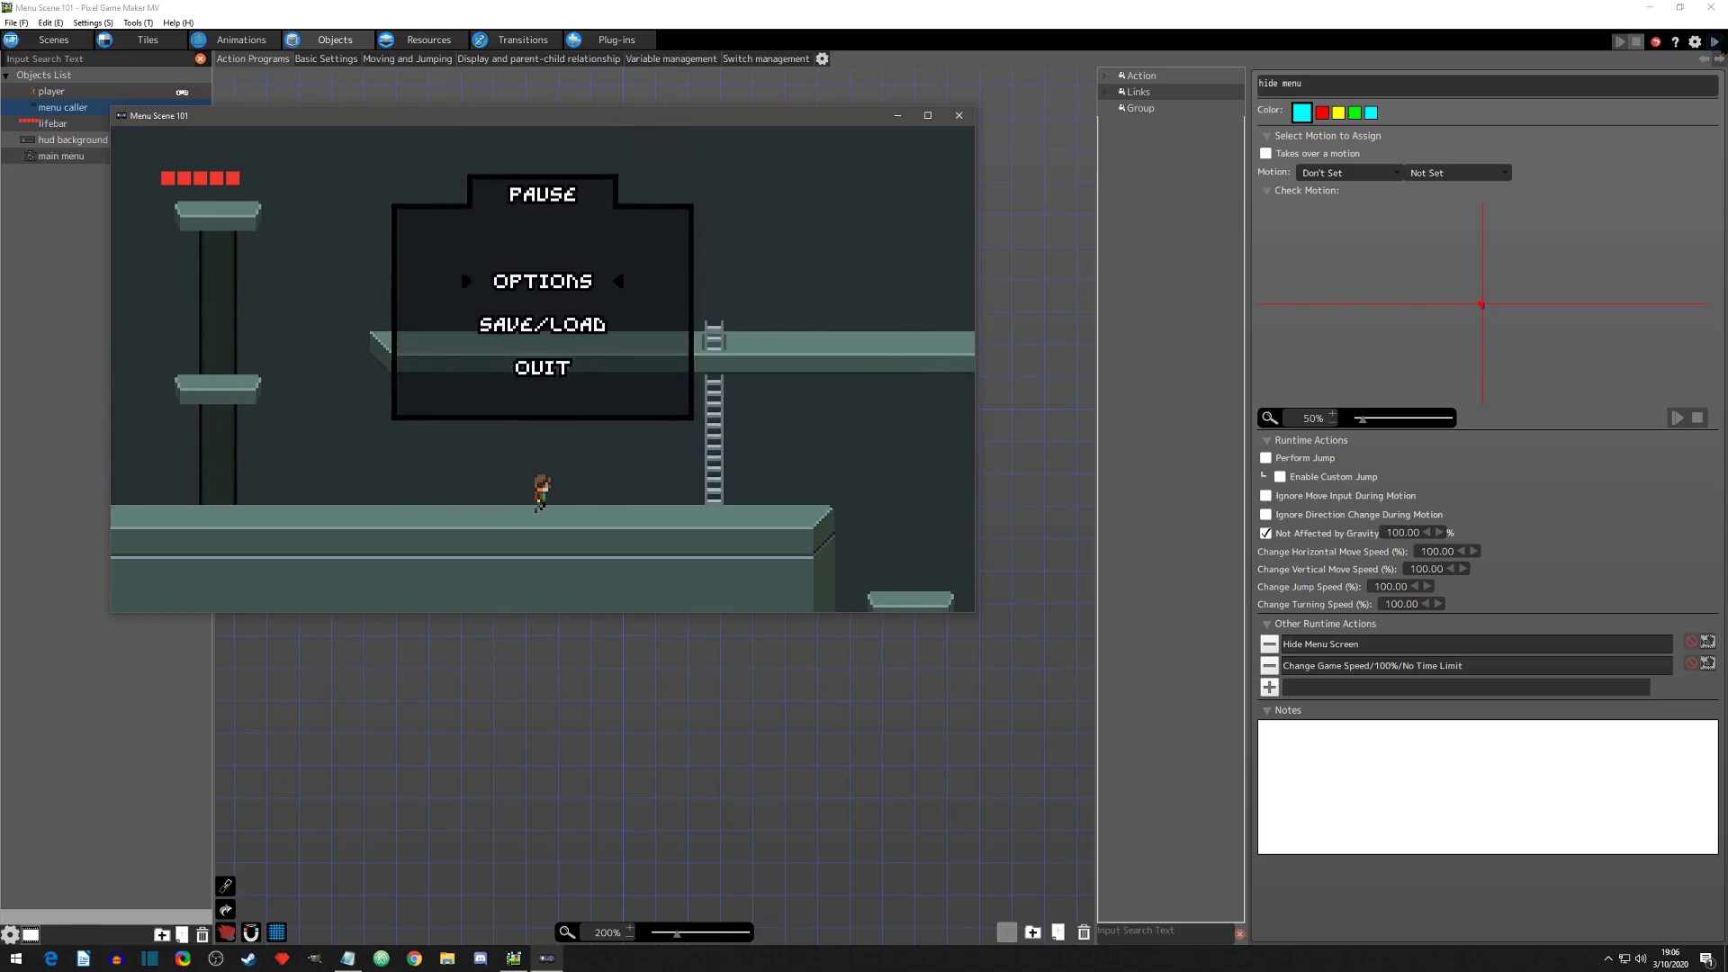
key("Escape")
key("Left")
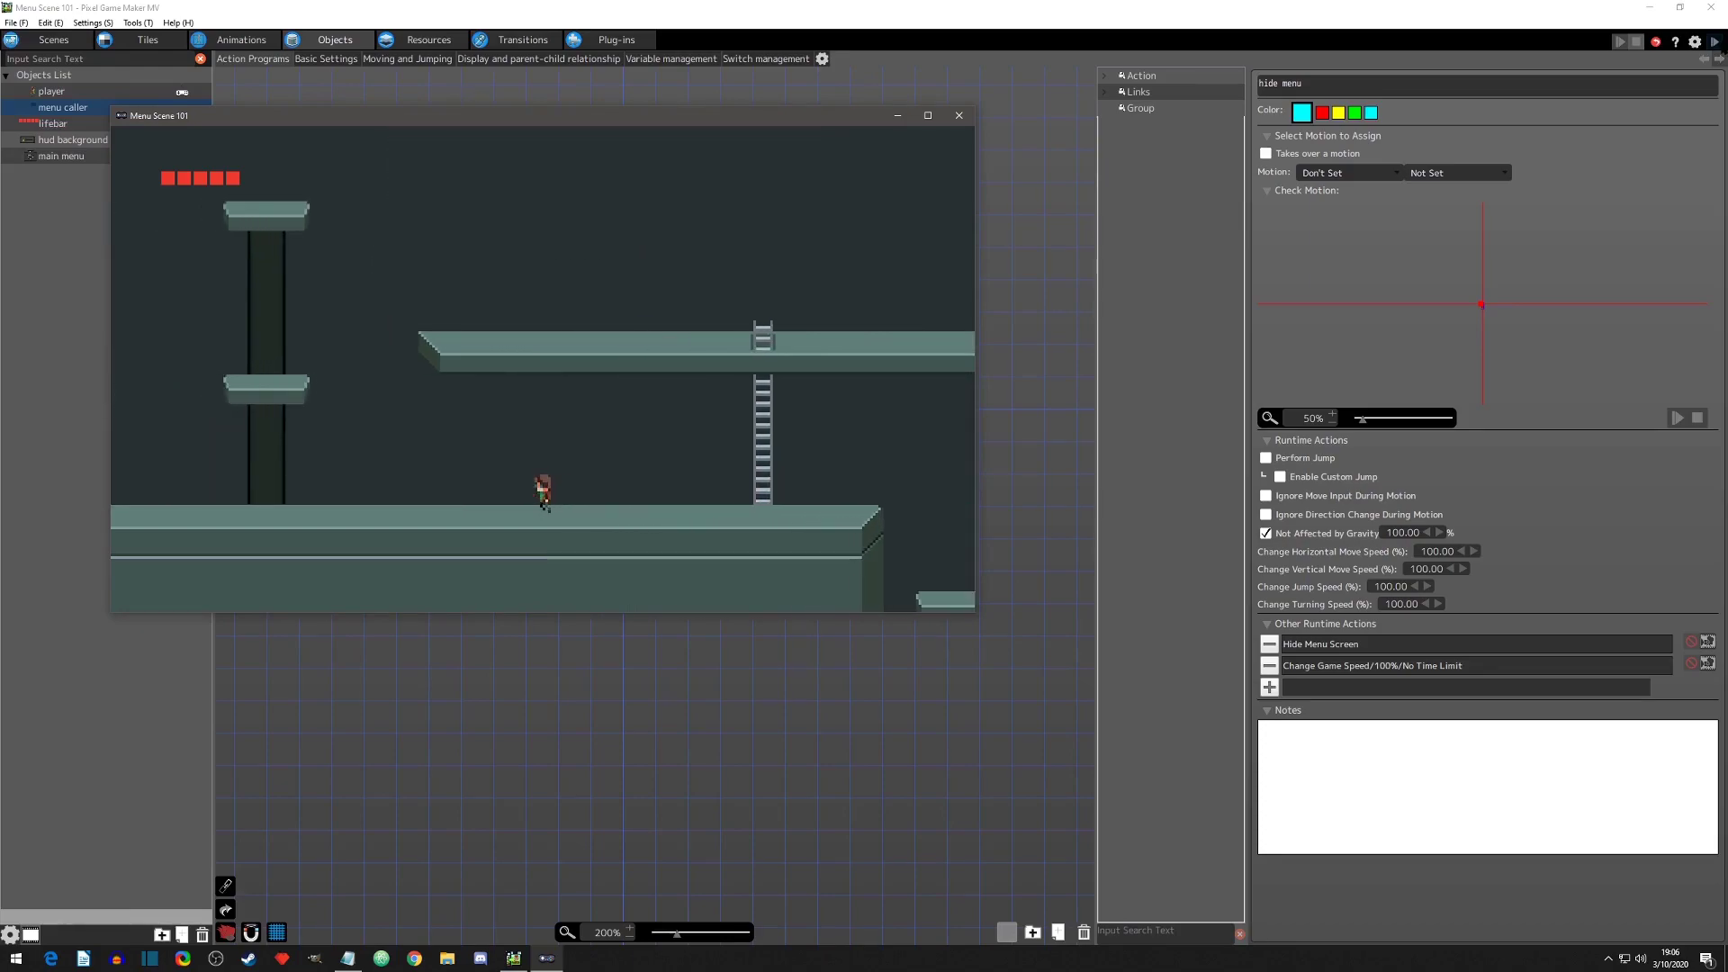
key("Escape")
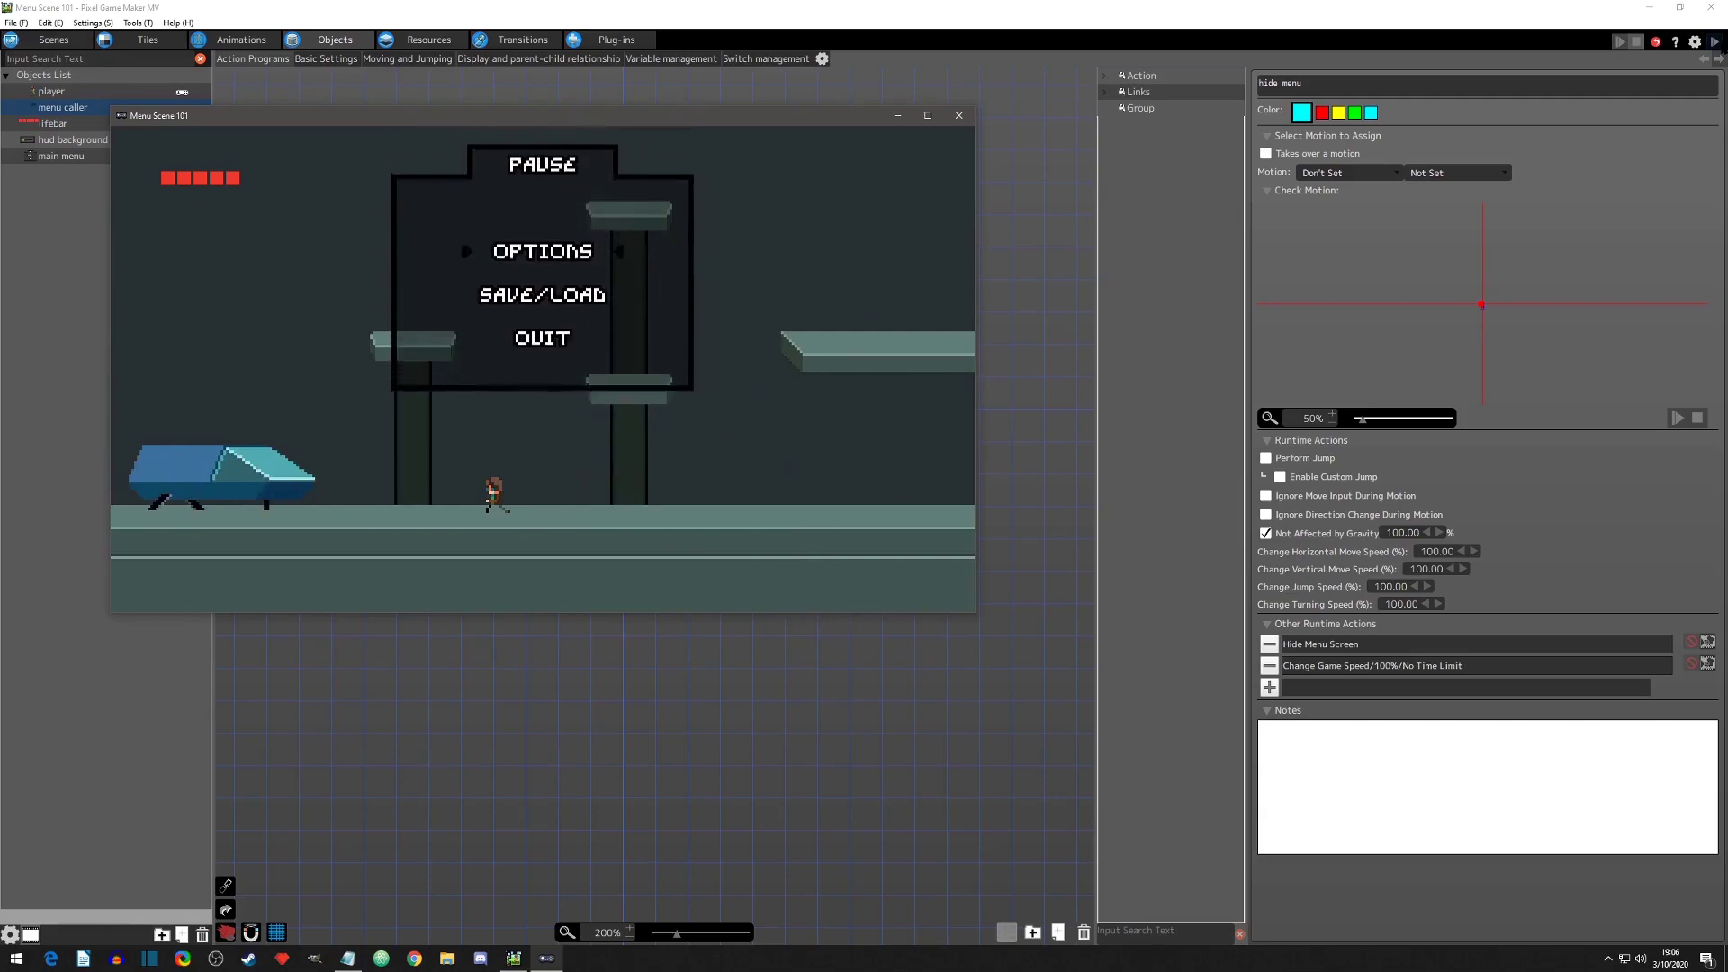
key("Escape")
key("Right")
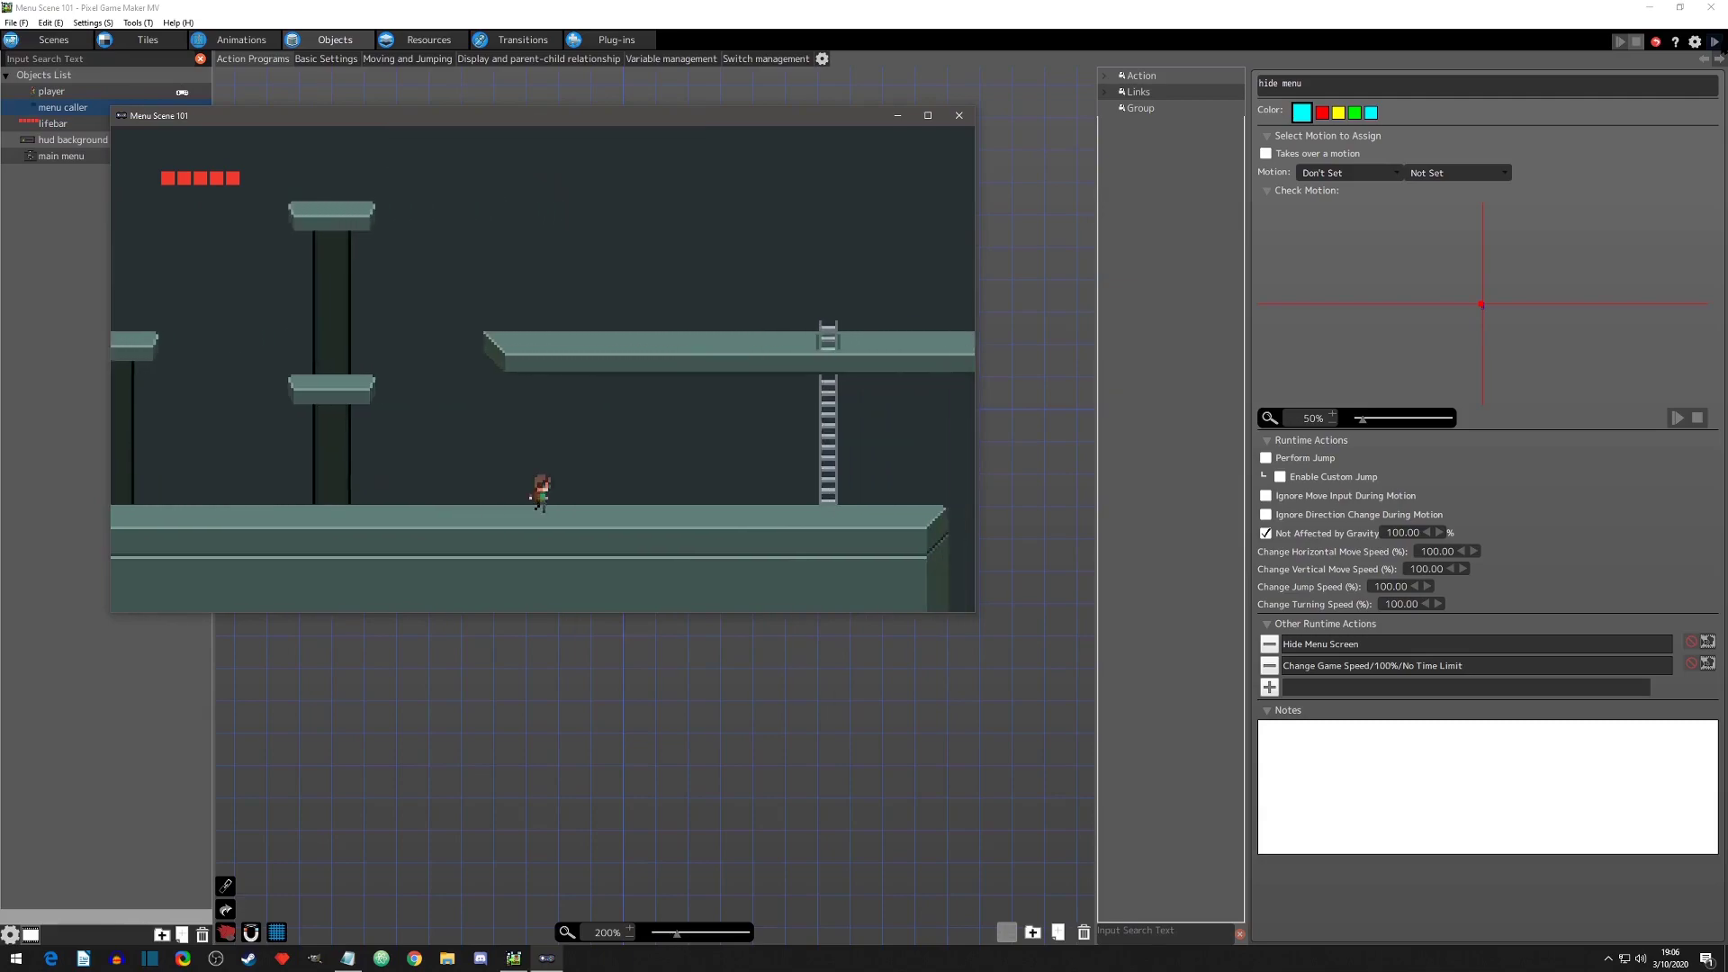
key("Escape")
key("Escape")
key("Right")
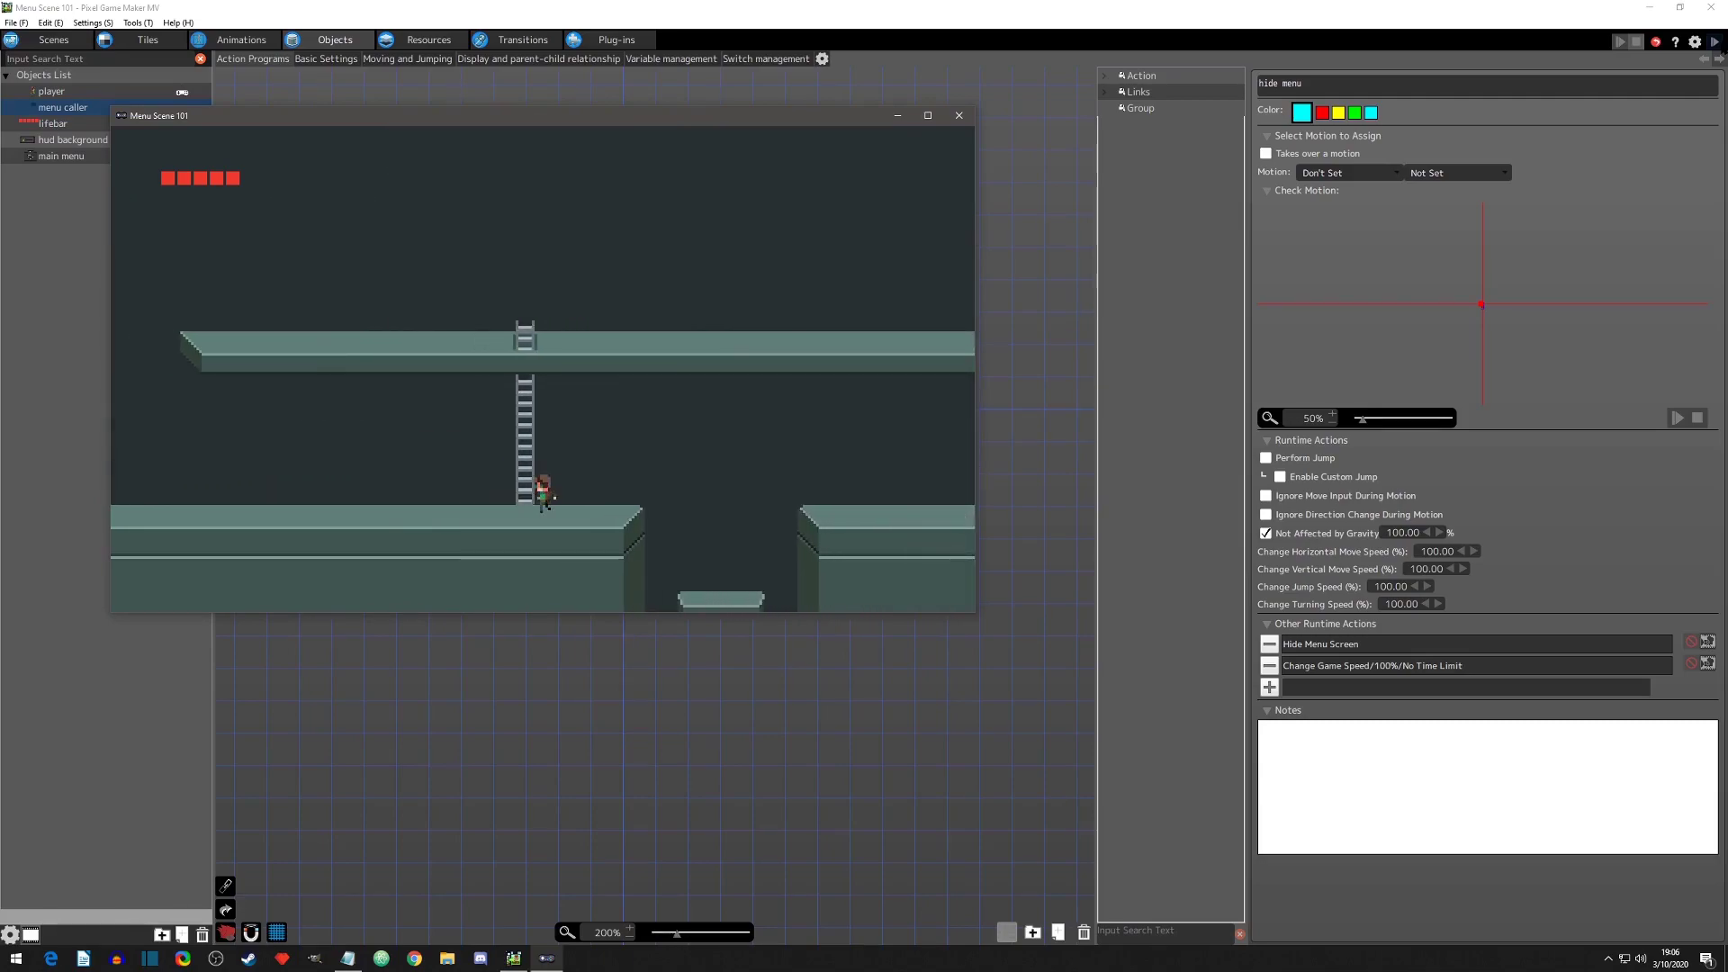
key("Left")
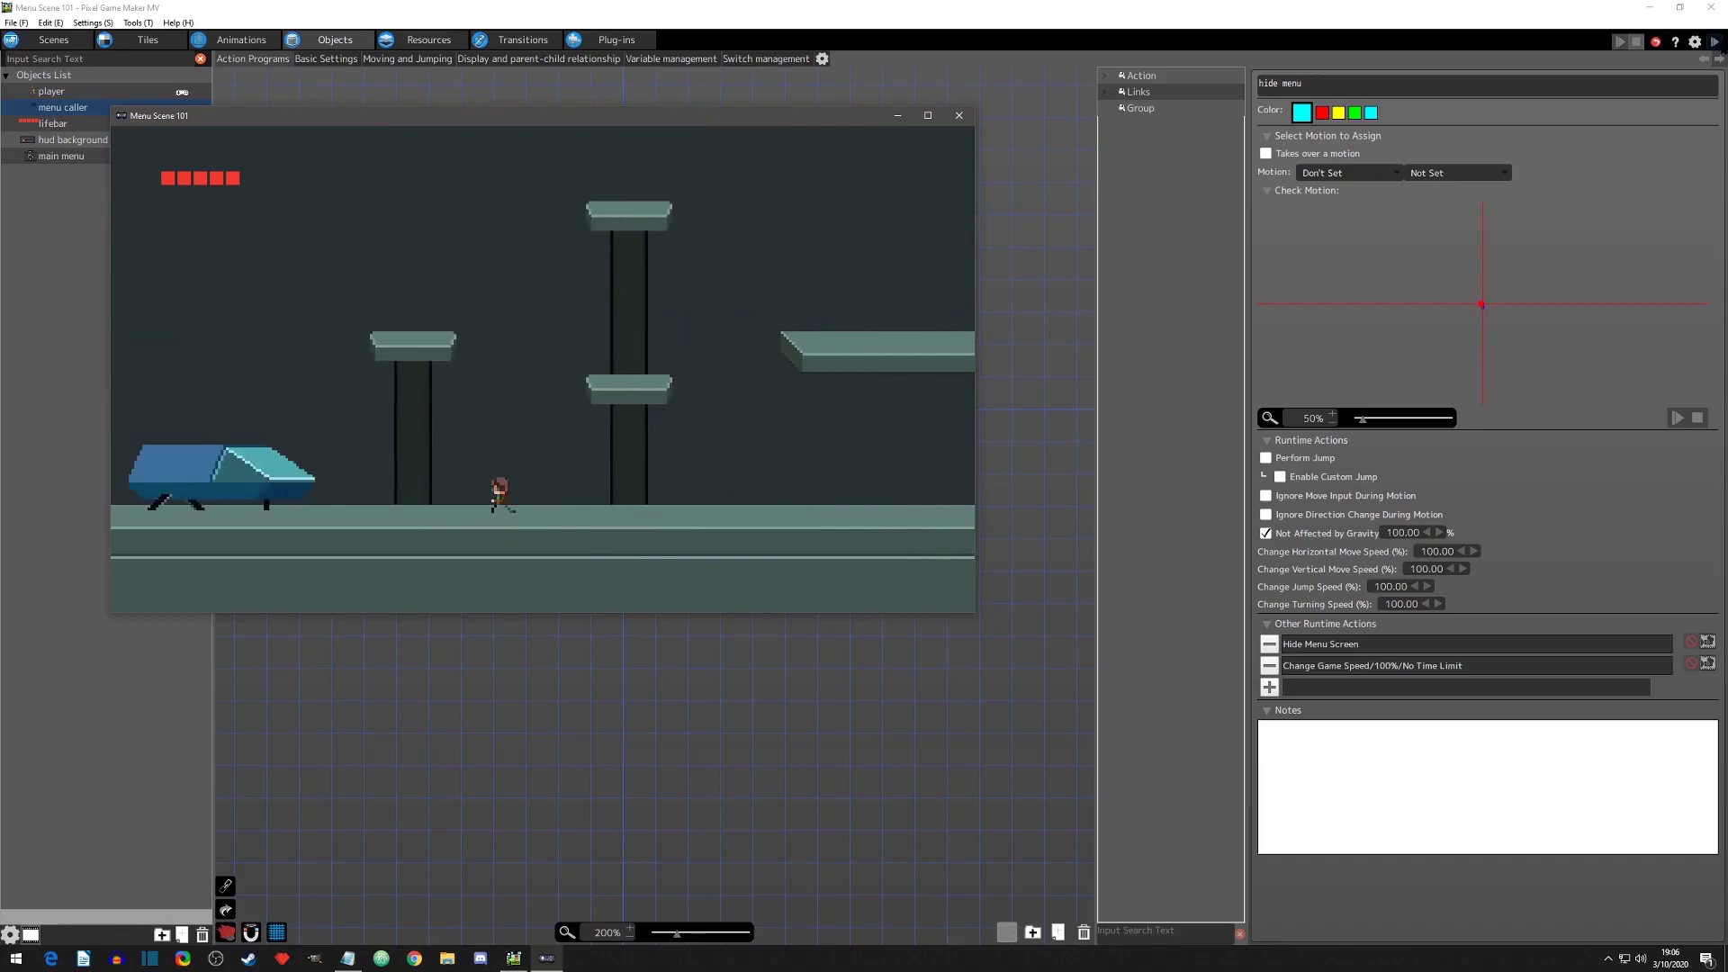